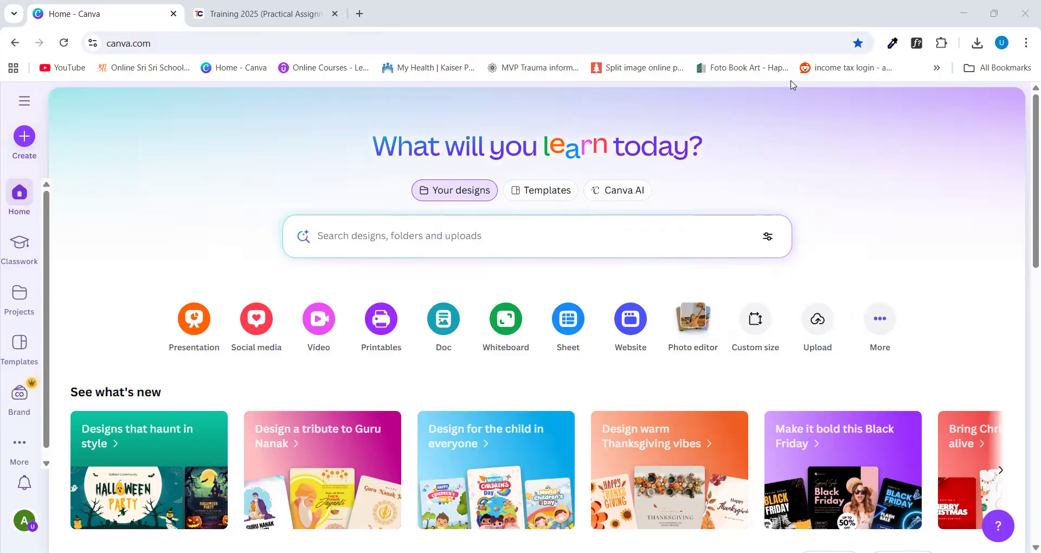
Create a blank custom-size design 5400 px wide and 1080 px high and dismiss the template suggestions
left_click(731, 303)
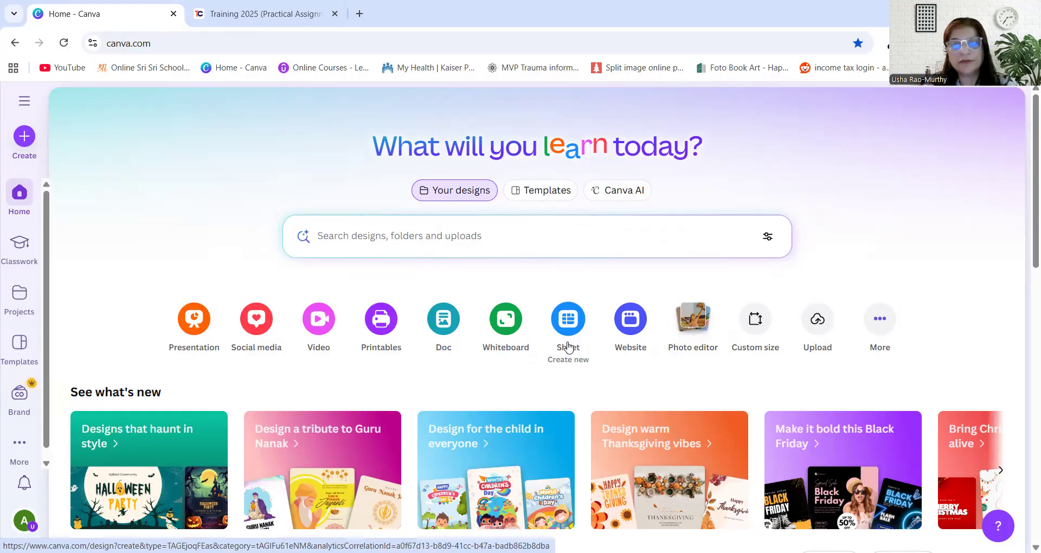
left_click(757, 327)
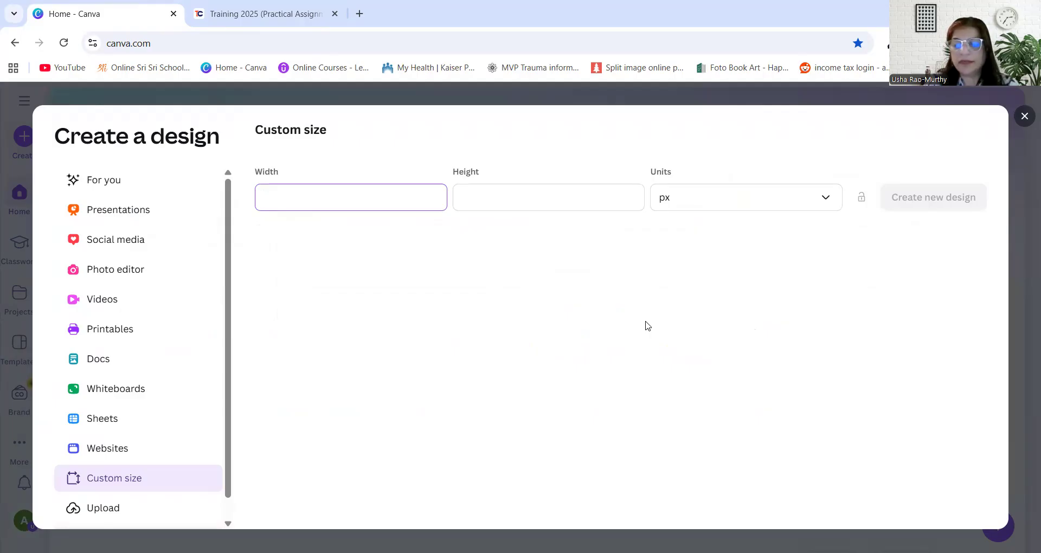
type("5400")
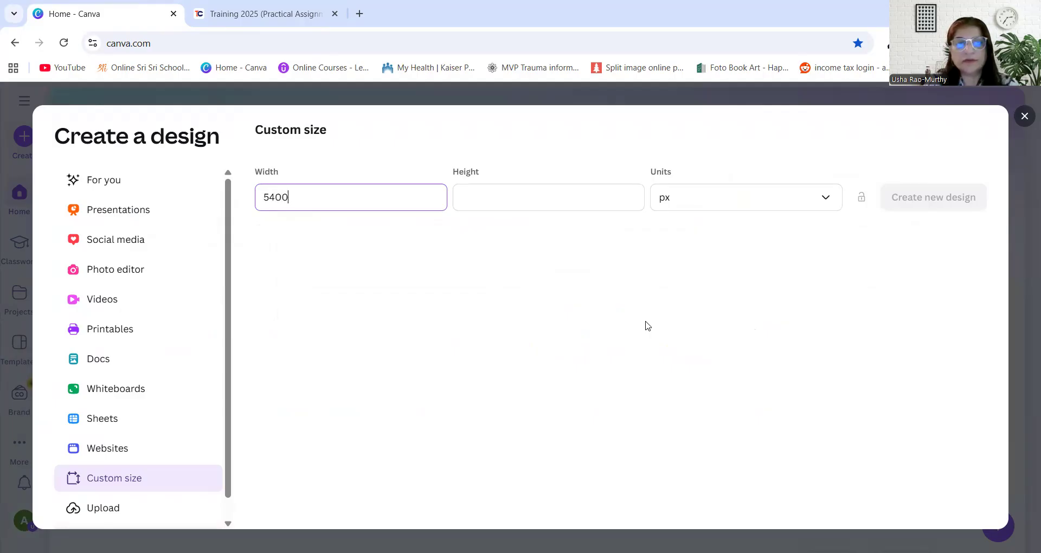
left_click(513, 203)
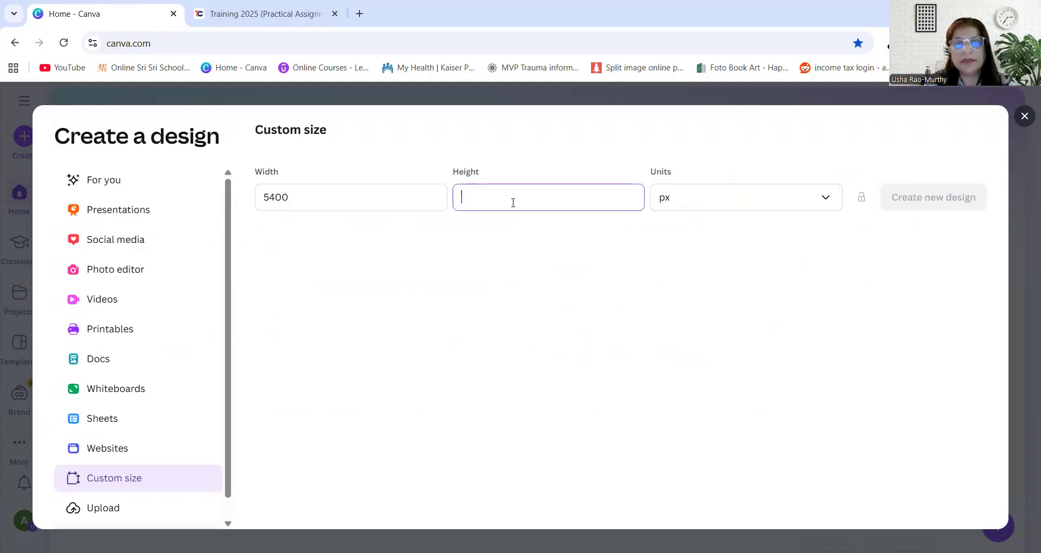
type("108")
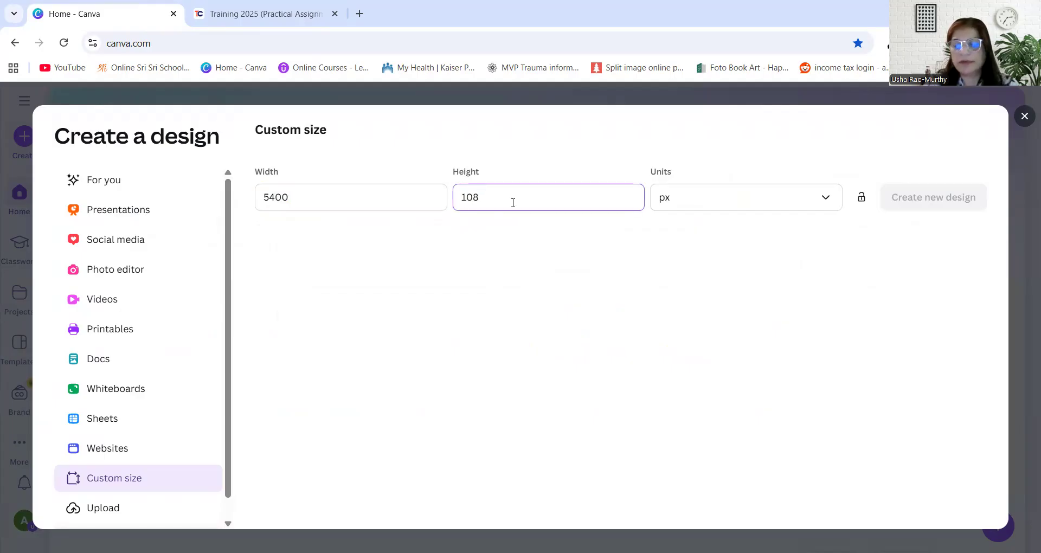
type("0")
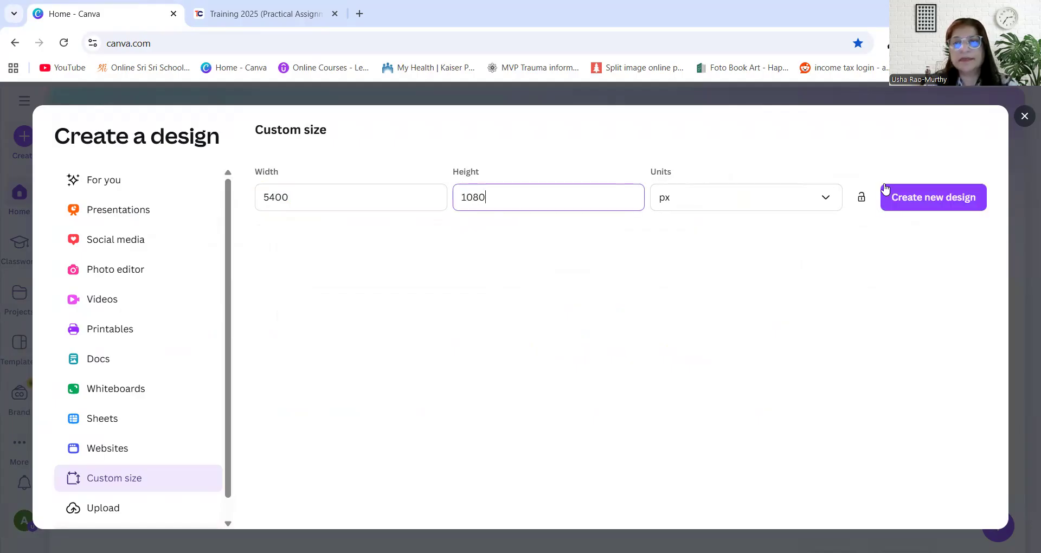
left_click(934, 197)
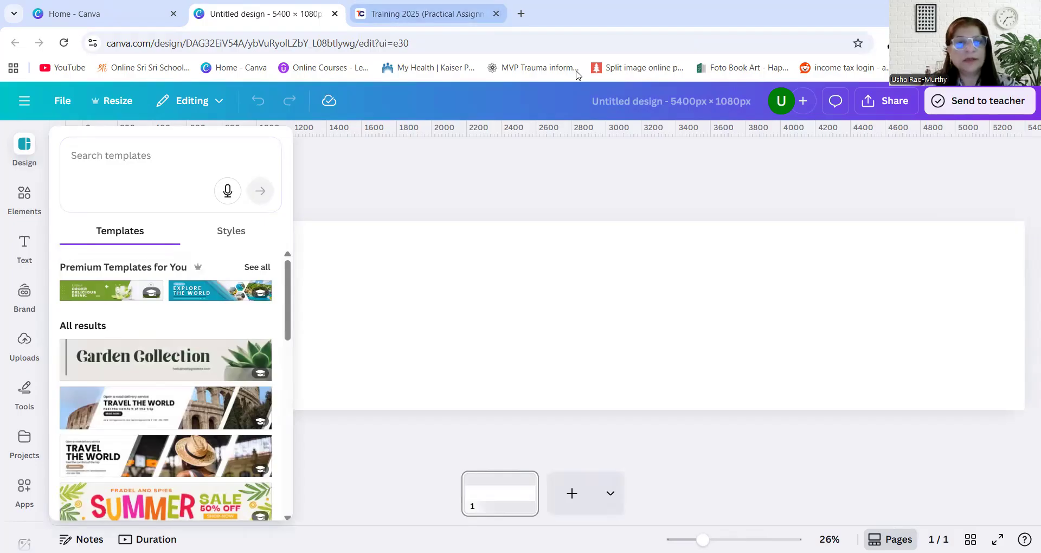
left_click(324, 187)
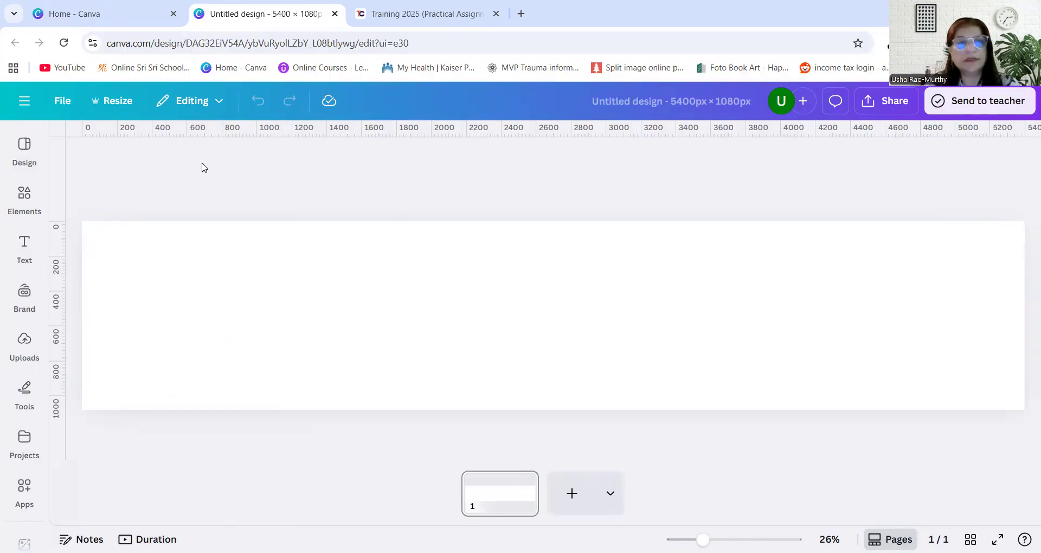
Add a vertical guide to the blank page and fine-tune its position to 1080 px
left_click_drag(63, 141, 269, 163)
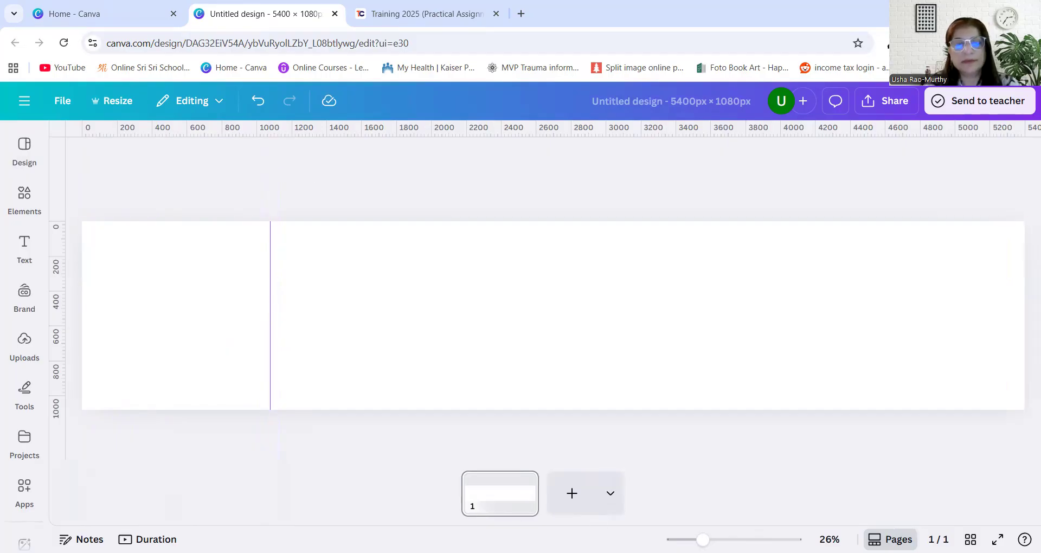
left_click_drag(703, 540, 722, 539)
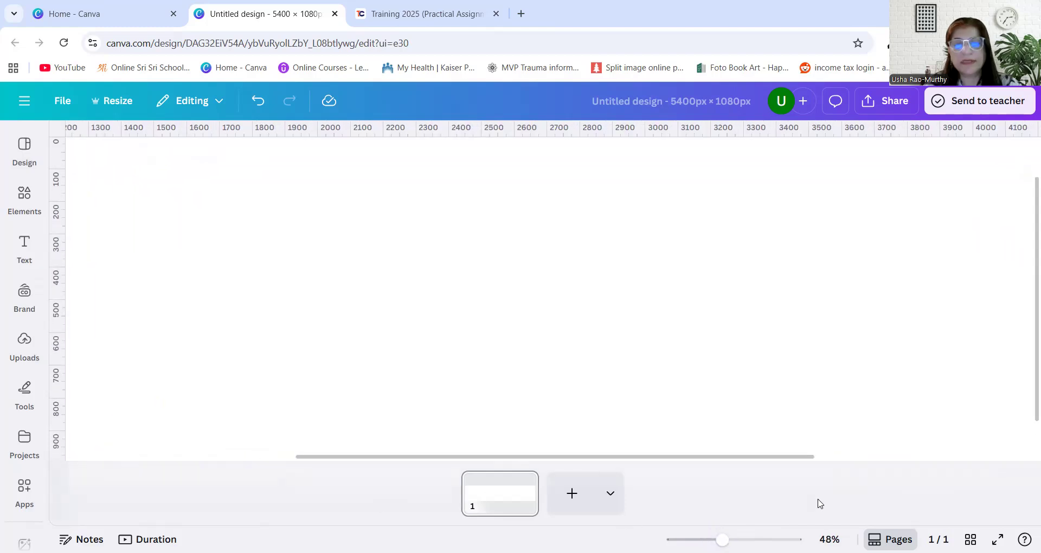
left_click_drag(743, 459, 560, 461)
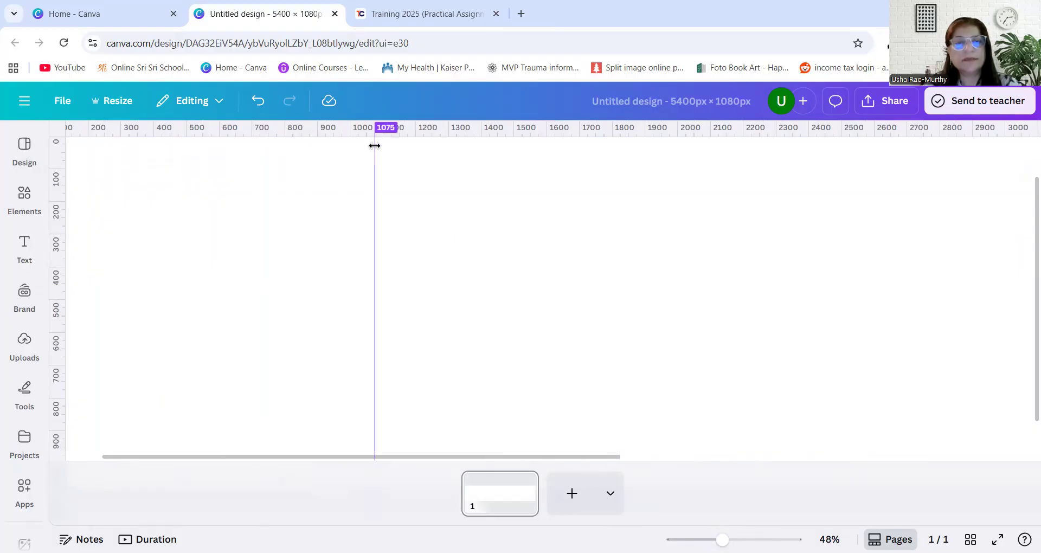
left_click_drag(376, 146, 376, 148)
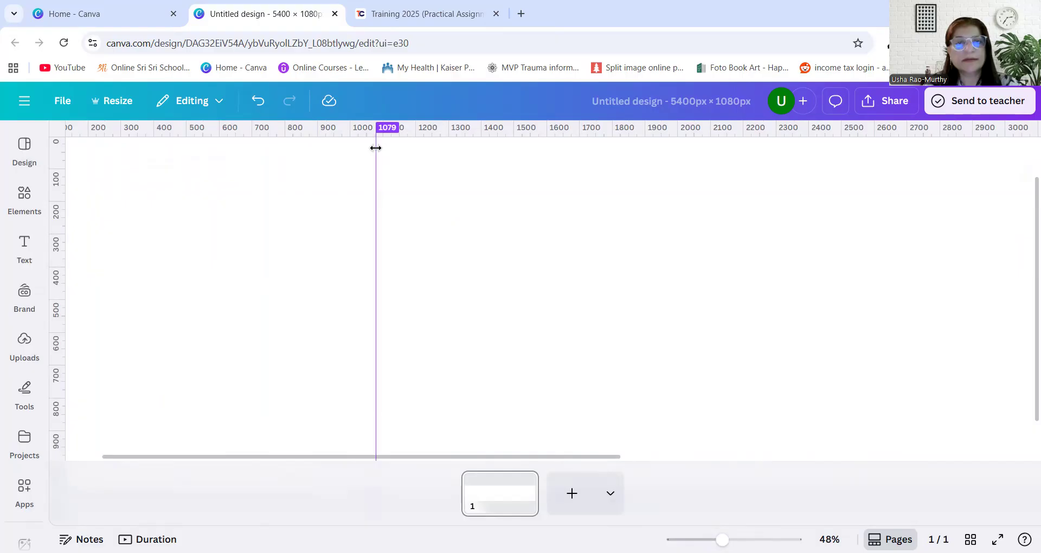
left_click_drag(376, 148, 377, 148)
left_click_drag(722, 539, 745, 539)
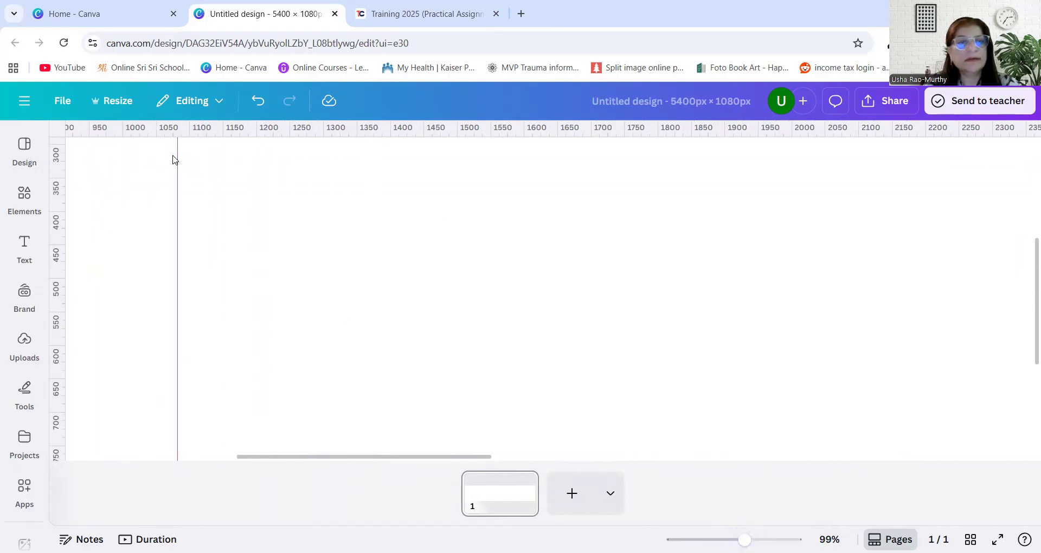
left_click_drag(181, 158, 179, 157)
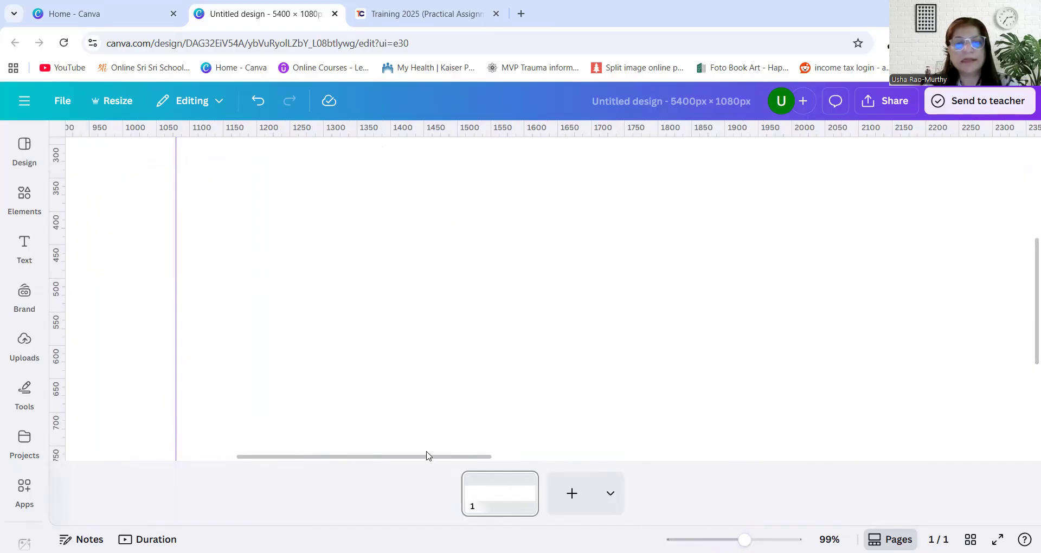
left_click_drag(425, 459, 251, 439)
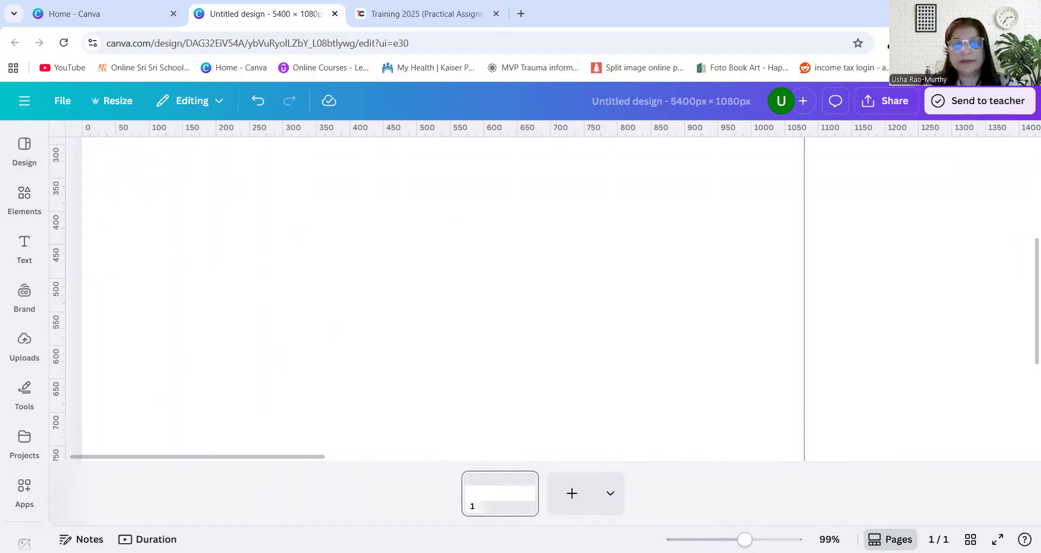
Add three more vertical guides spaced about 1080 px apart, dividing the page into five columns
left_click_drag(744, 539, 694, 539)
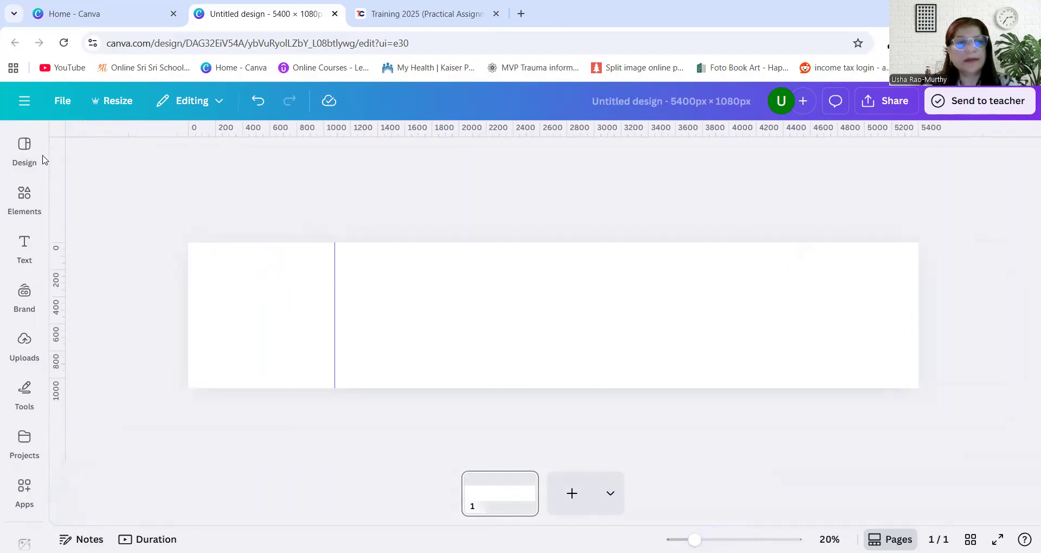
left_click_drag(65, 172, 481, 226)
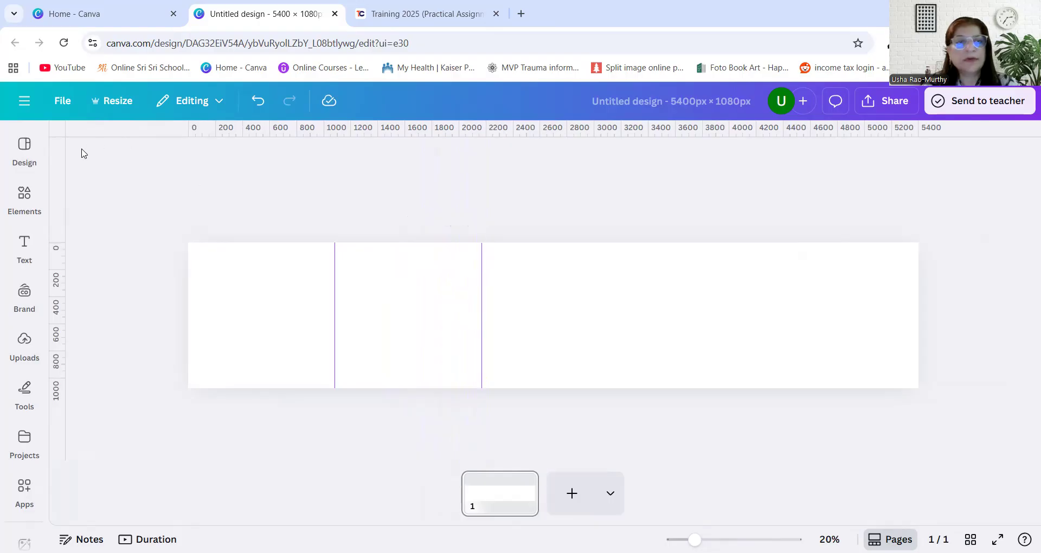
left_click_drag(63, 156, 627, 209)
left_click_drag(66, 157, 773, 214)
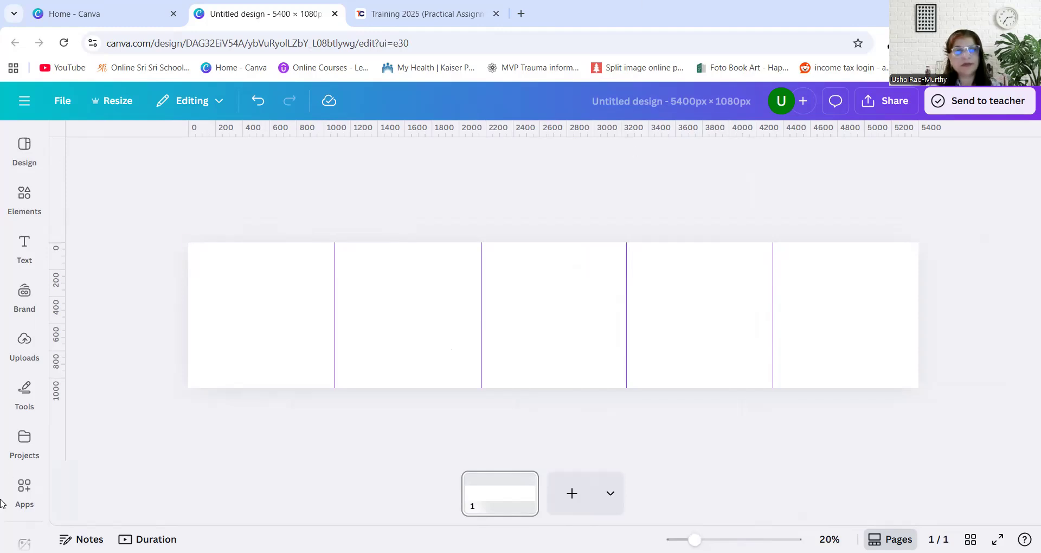
Check the first two vertical guides and fine-tune the second one to about 2160 px
left_click(336, 252)
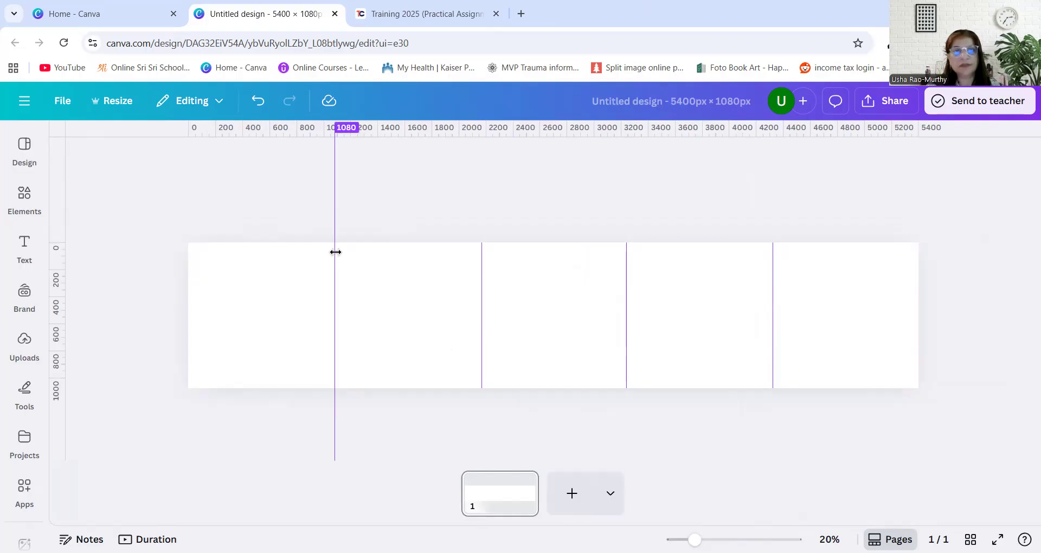
left_click(481, 257)
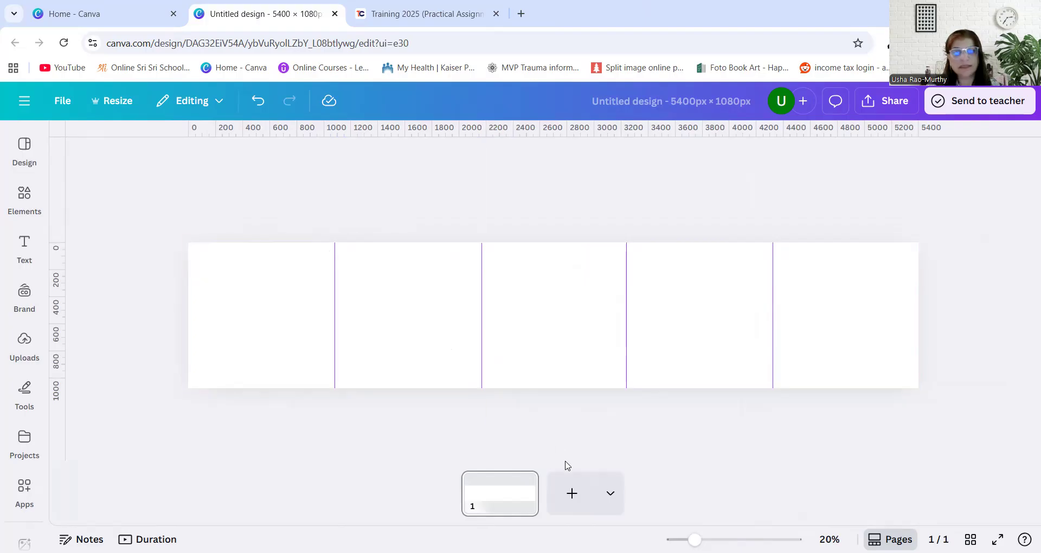
left_click_drag(695, 540, 707, 539)
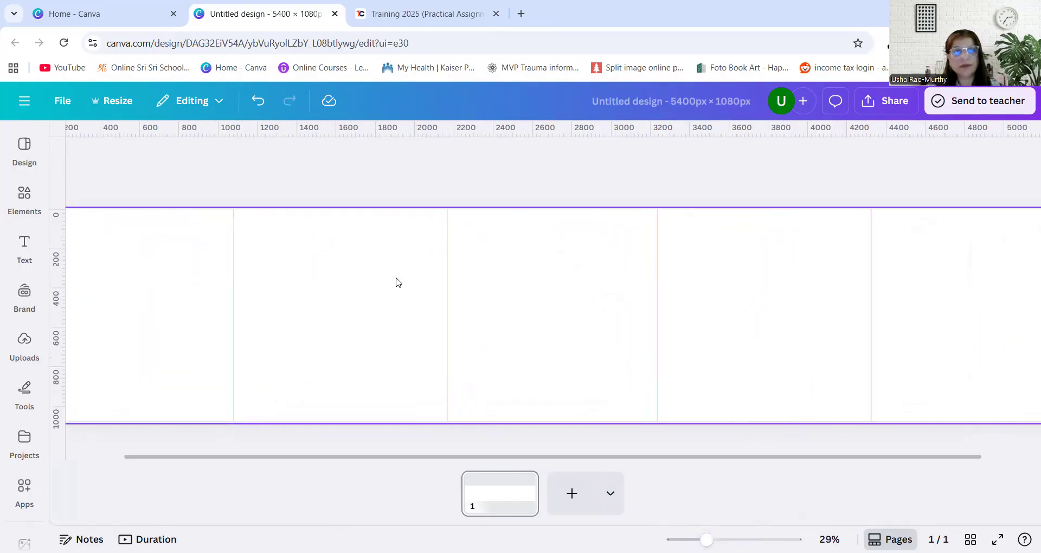
left_click_drag(707, 540, 727, 540)
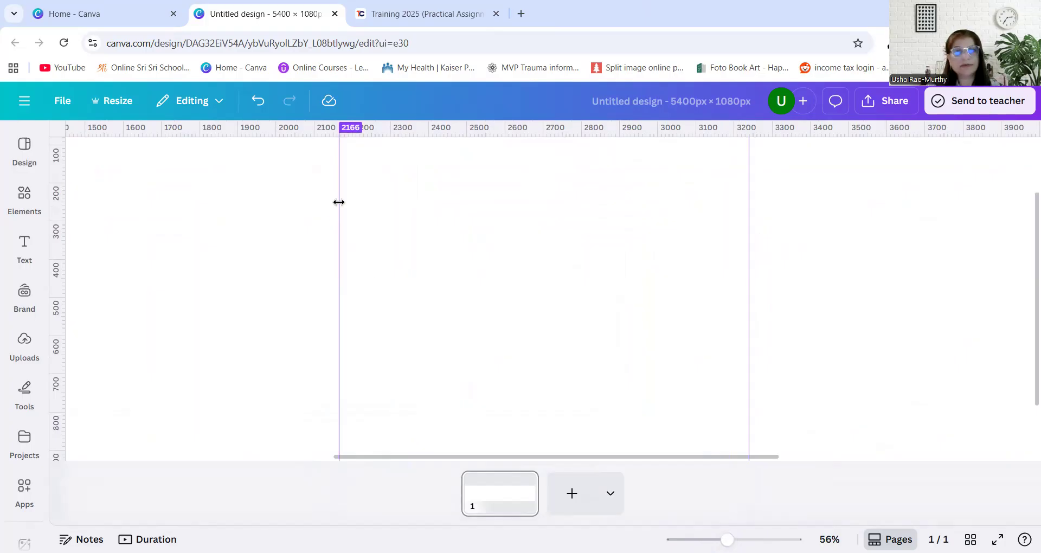
left_click_drag(339, 202, 336, 203)
left_click_drag(727, 539, 735, 540)
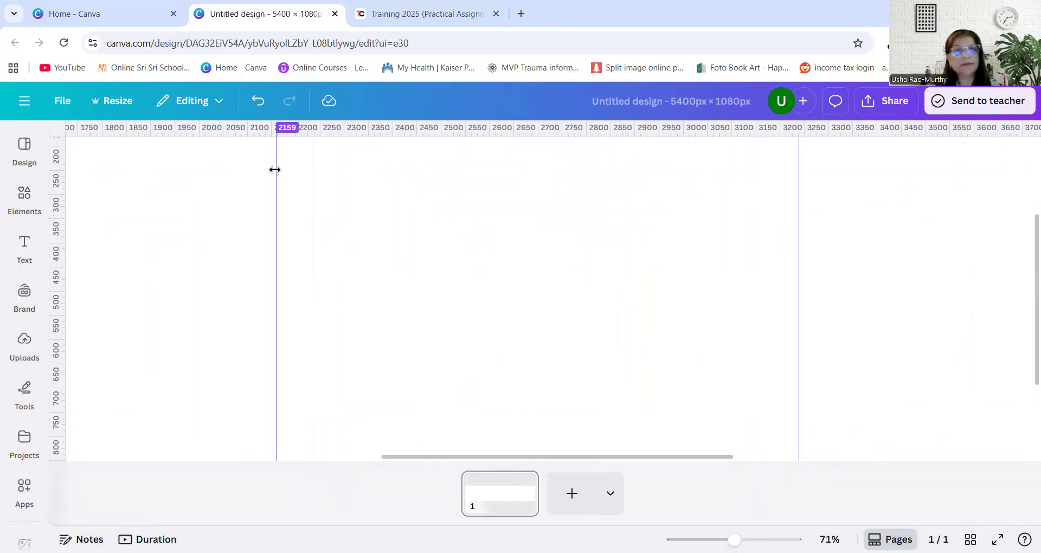
left_click_drag(275, 170, 275, 169)
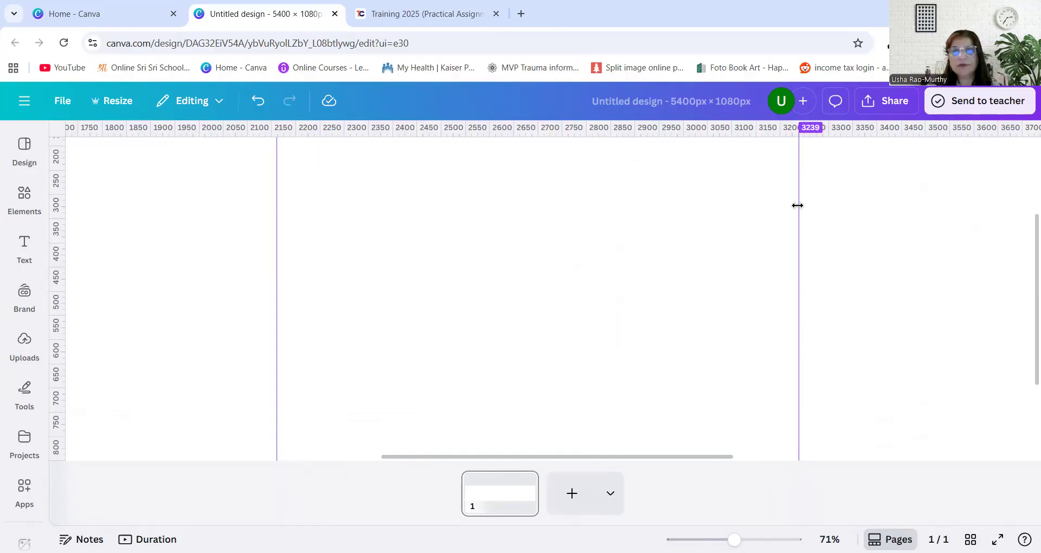
Fine-tune the third and fourth vertical guides to about 3240 px and 4320 px
left_click_drag(799, 203, 798, 205)
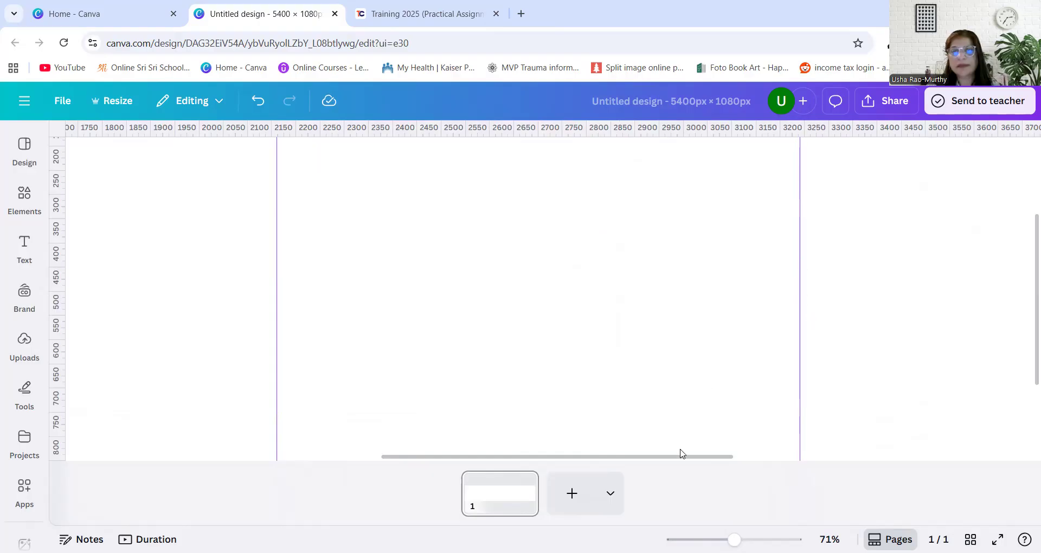
left_click_drag(684, 464, 891, 480)
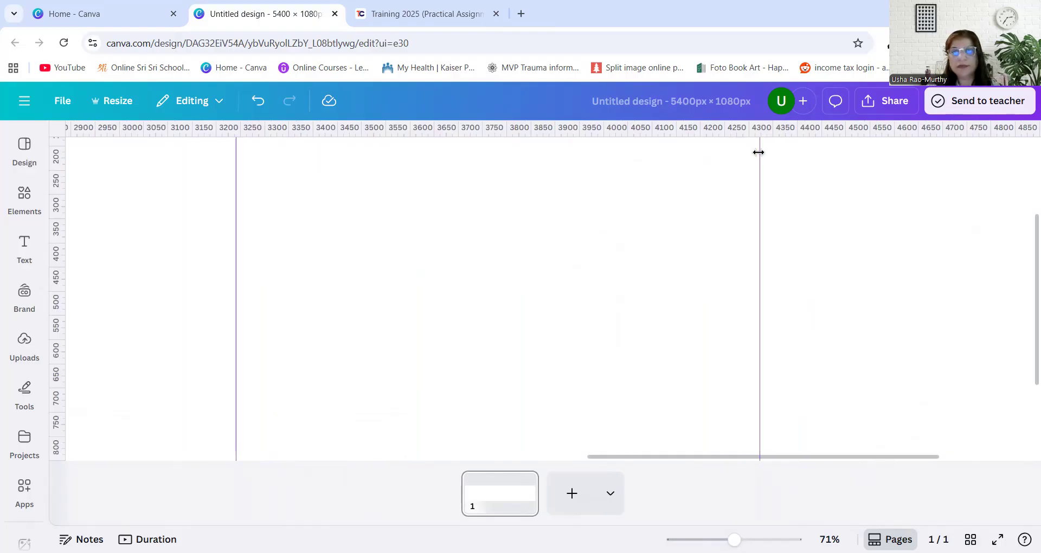
left_click_drag(758, 152, 758, 154)
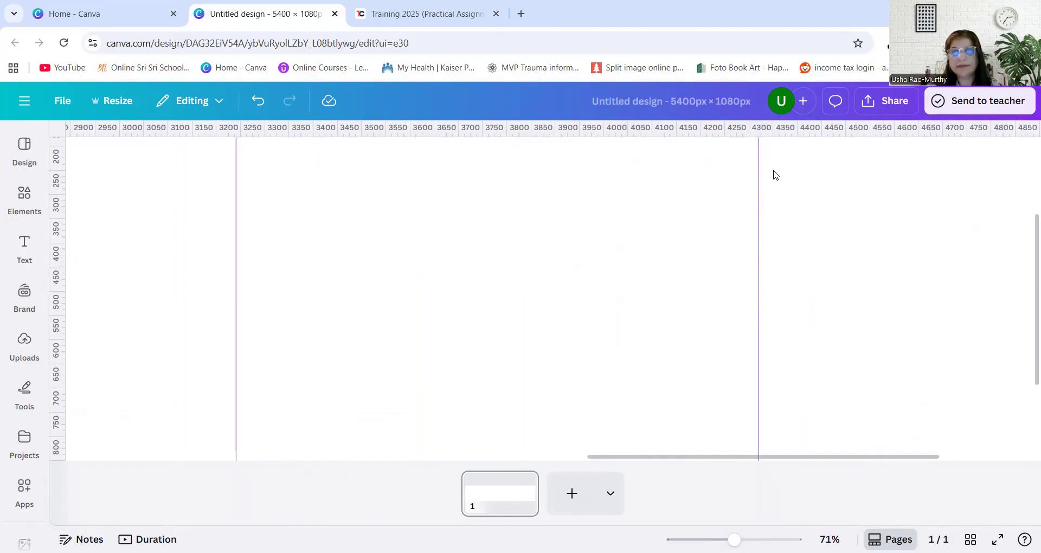
left_click_drag(734, 540, 699, 539)
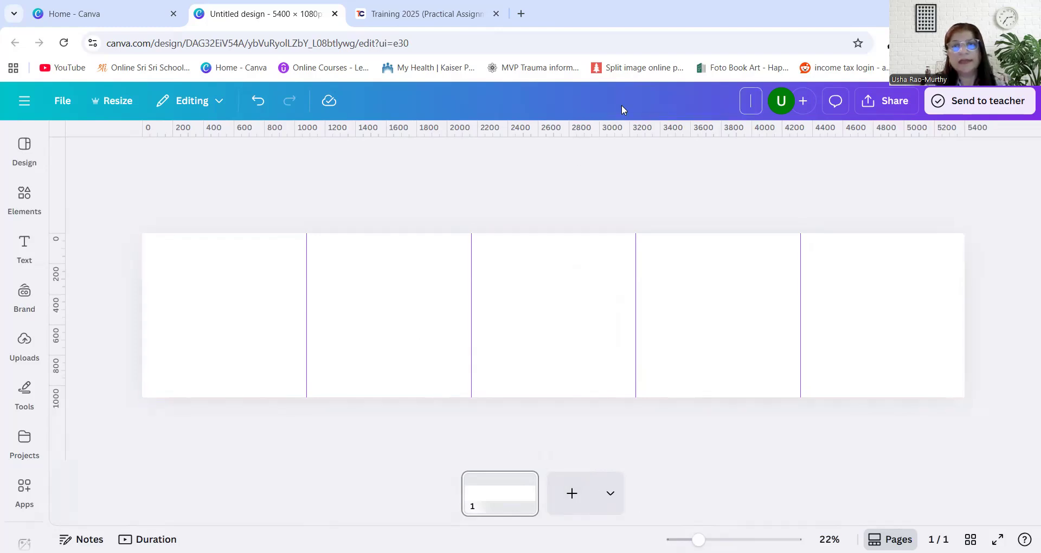
Name the design "HW3-EDUCATIONAL VIDEO ON CAROUSEL"
type("HW3")
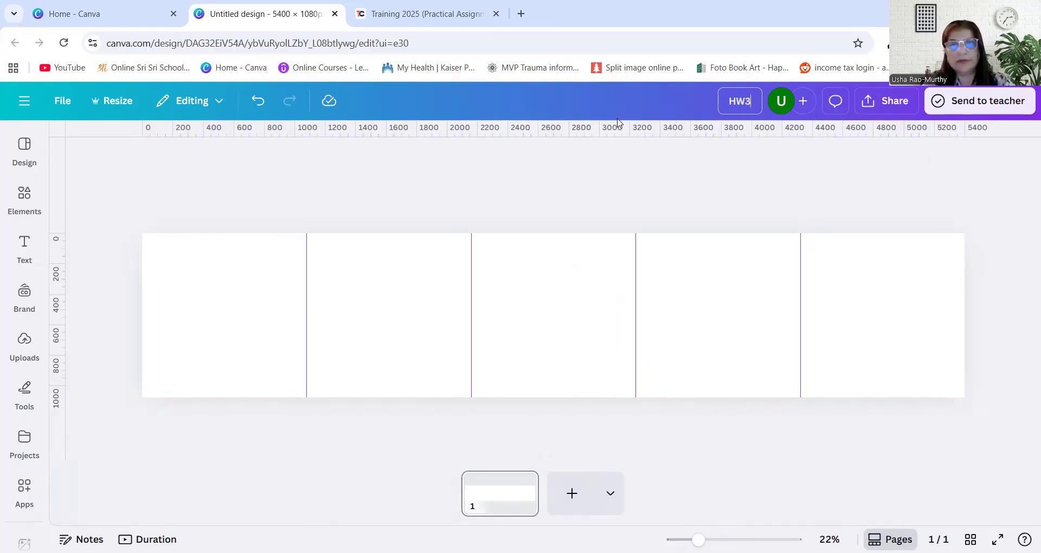
type("-VID")
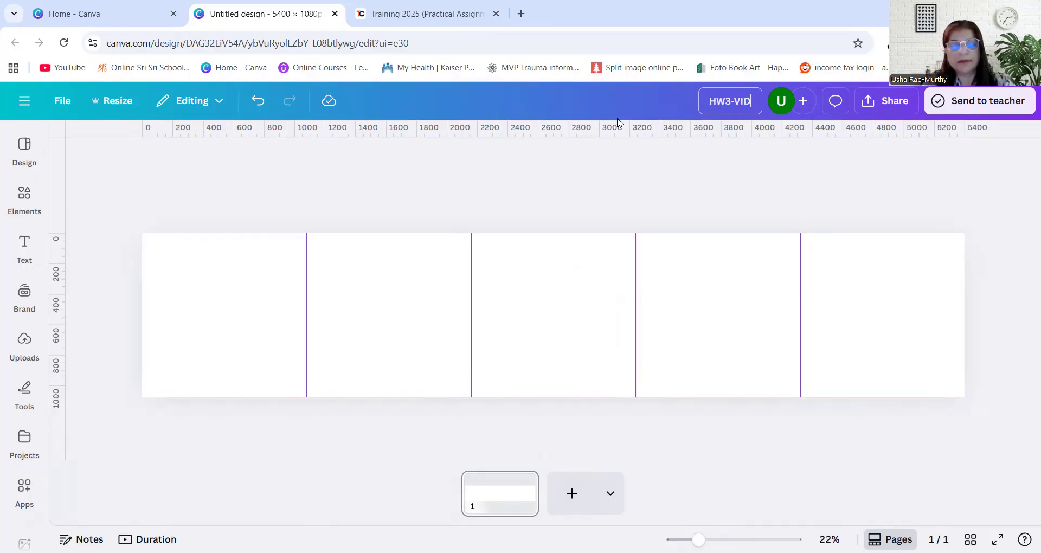
key("BackSpace")
key("BackSpace")
key("BackSpace")
type("EDUCATI")
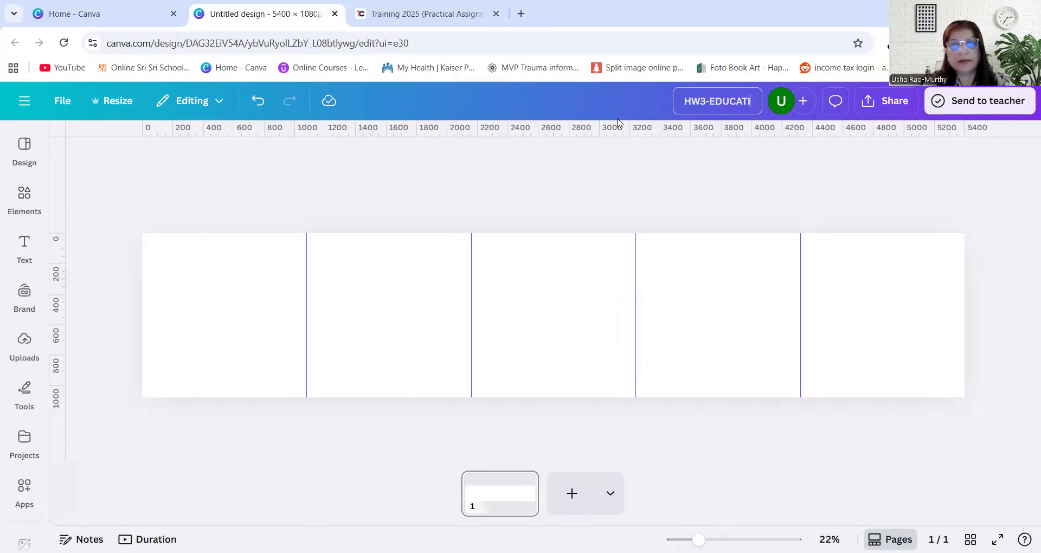
type("ONAL VIDEO")
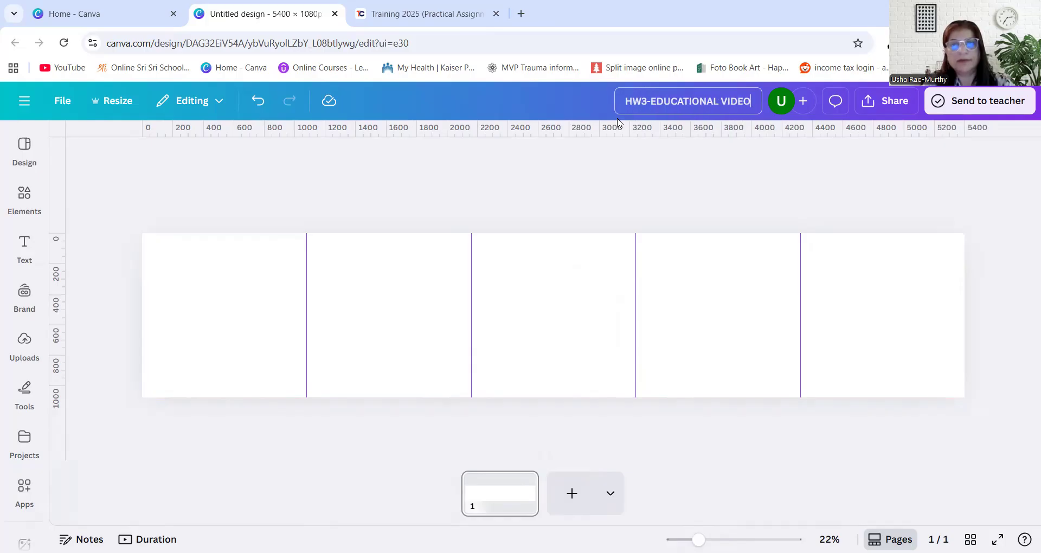
type(" ON CAROUSEL")
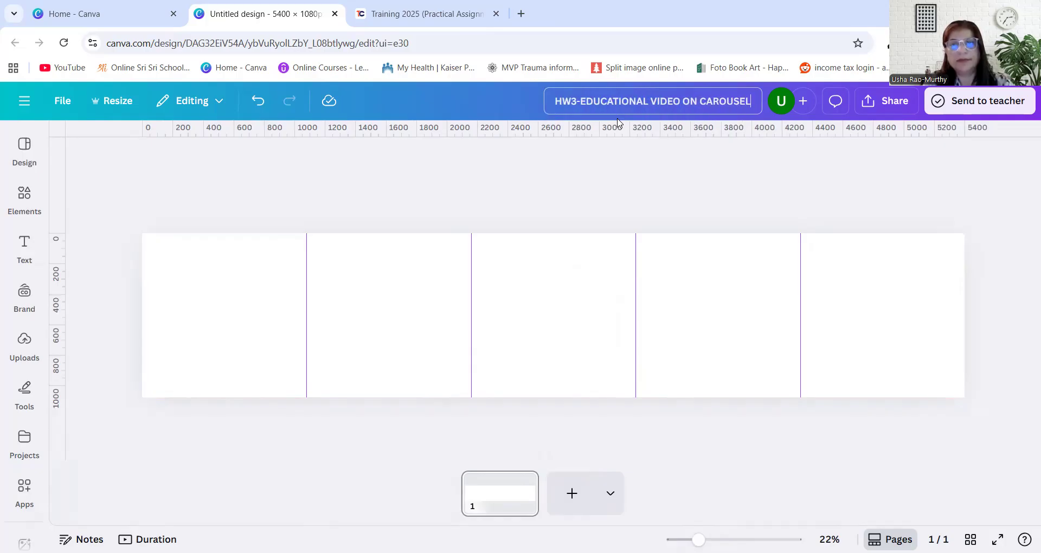
left_click(543, 203)
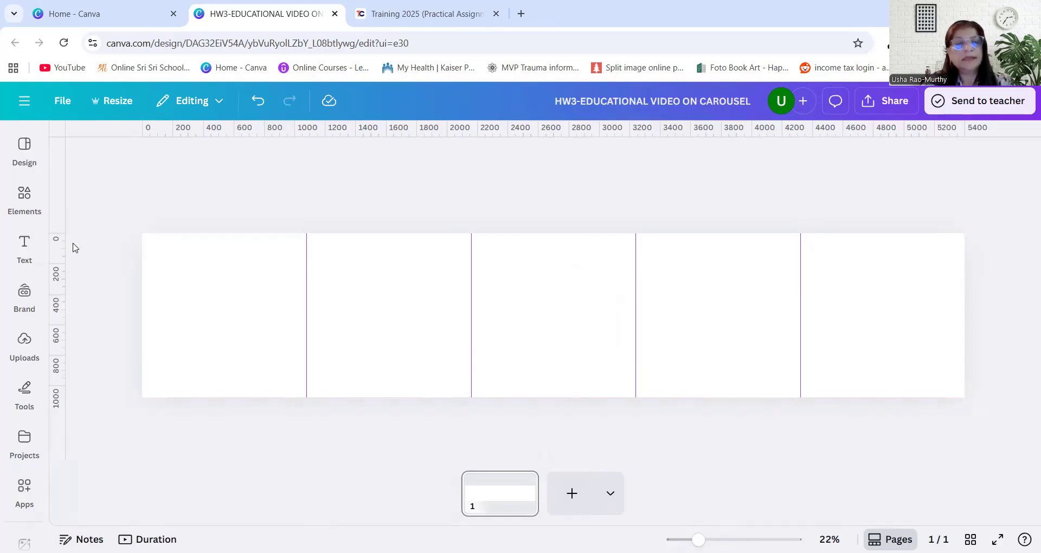
left_click(23, 157)
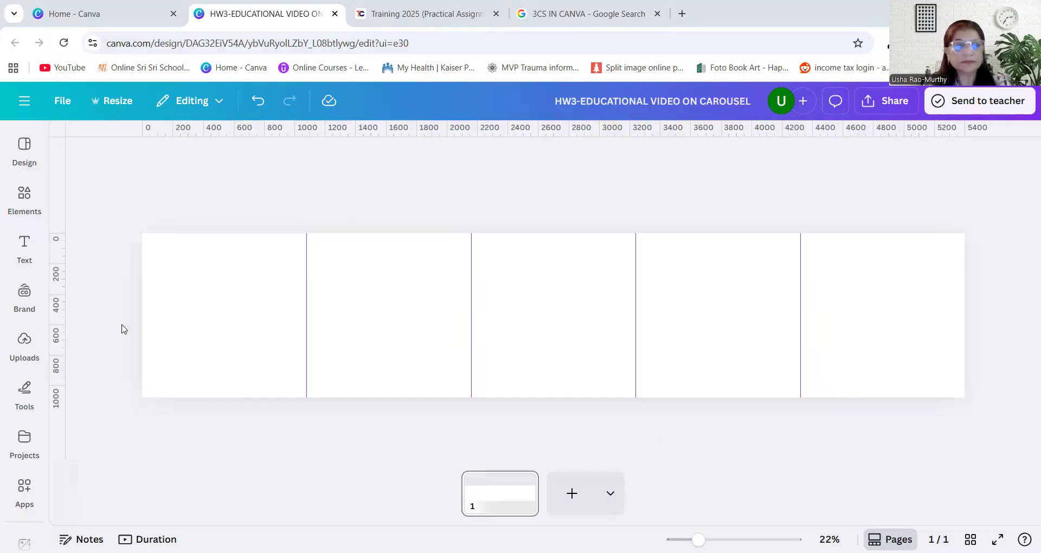
Search the elements library for "abstract shapes"
left_click(25, 243)
left_click(22, 198)
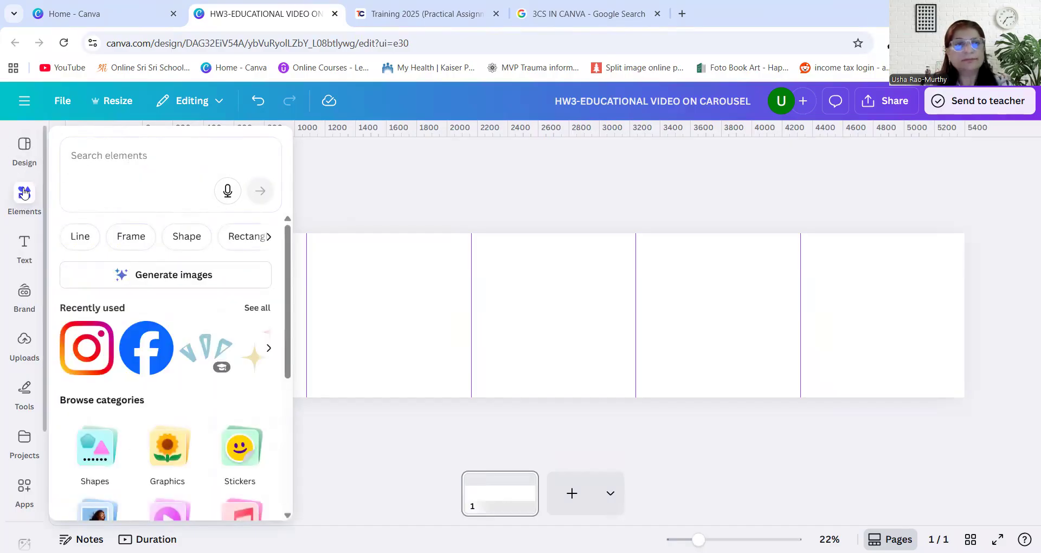
left_click(24, 193)
left_click(83, 150)
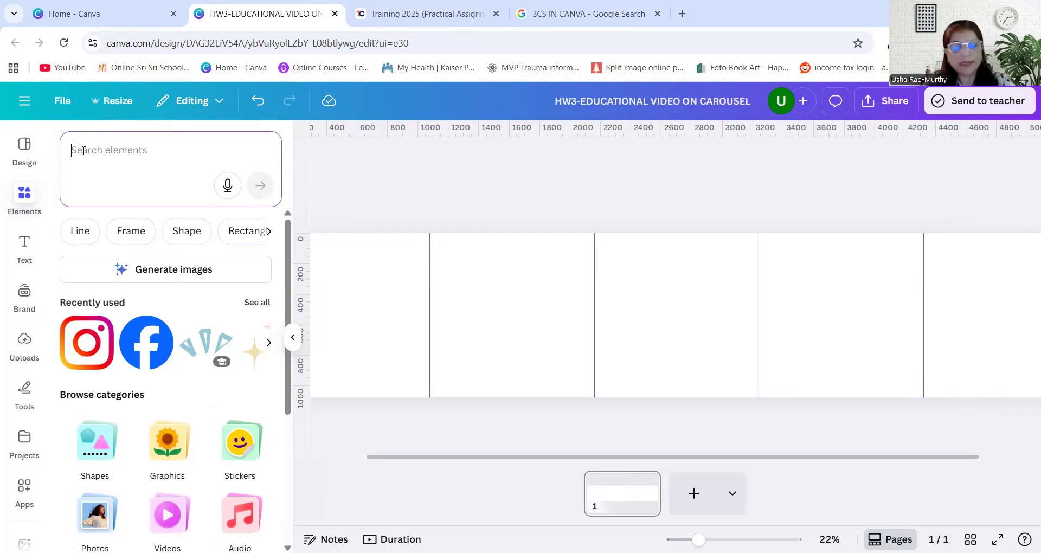
type("abr")
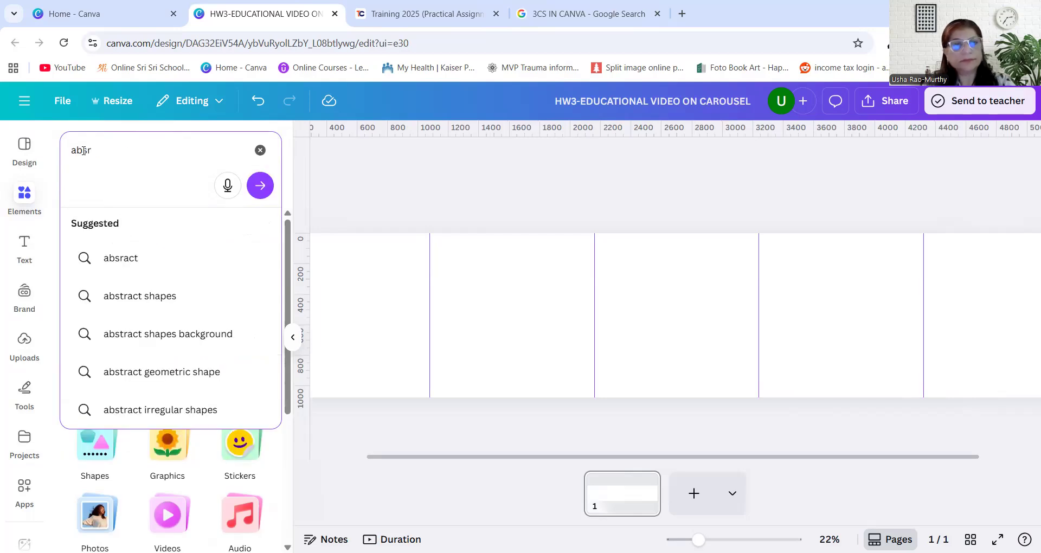
key("BackSpace")
type("stract shapes")
key("Return")
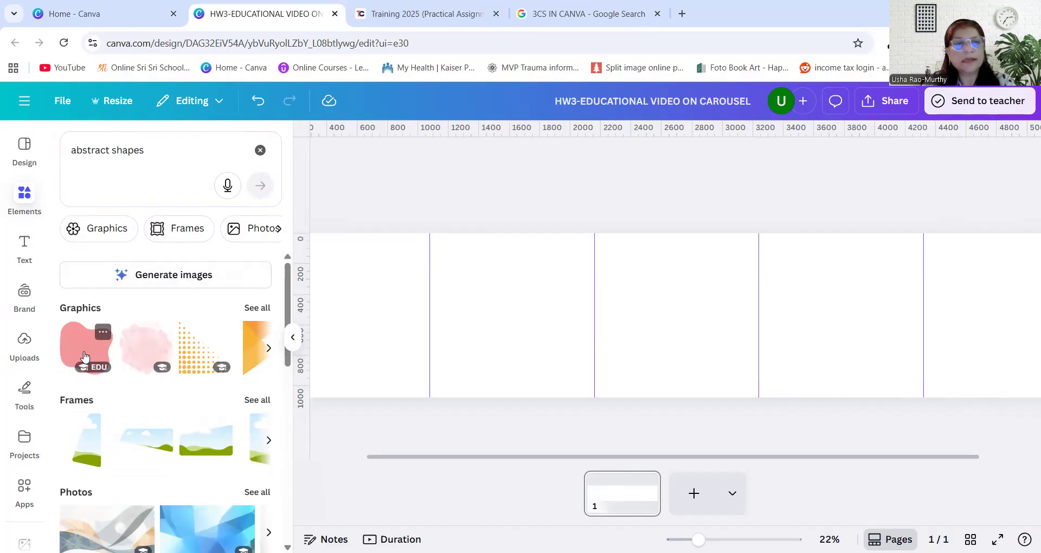
Place the pink watercolor shape across the second vertical guide, running off the page's bottom edge
left_click_drag(82, 358, 427, 245)
left_click_drag(143, 354, 566, 374)
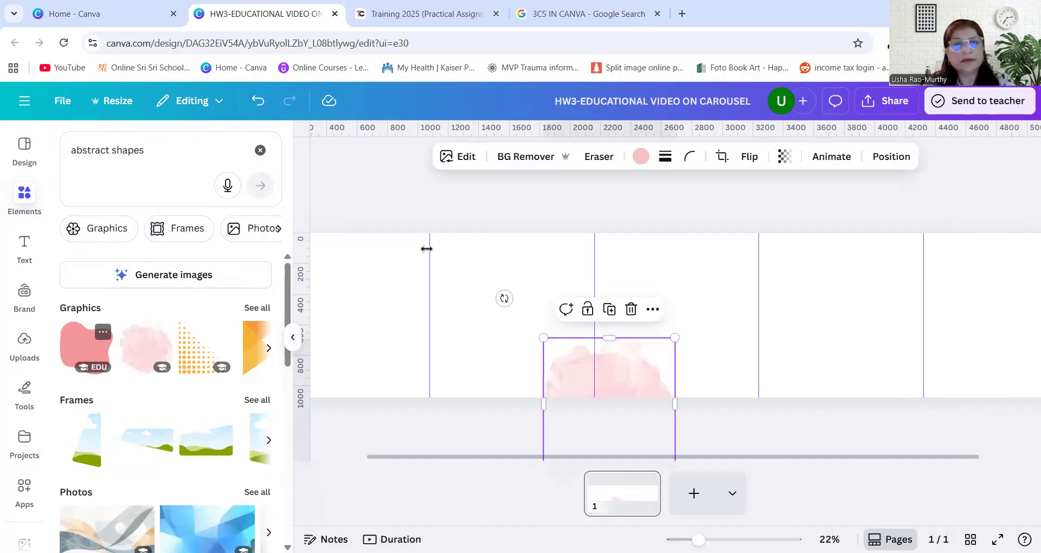
left_click_drag(616, 459, 243, 429)
Place the coral blob at the top of the first guide and the orange dotted triangle in the page's bottom-left corner
left_click_drag(87, 347, 478, 254)
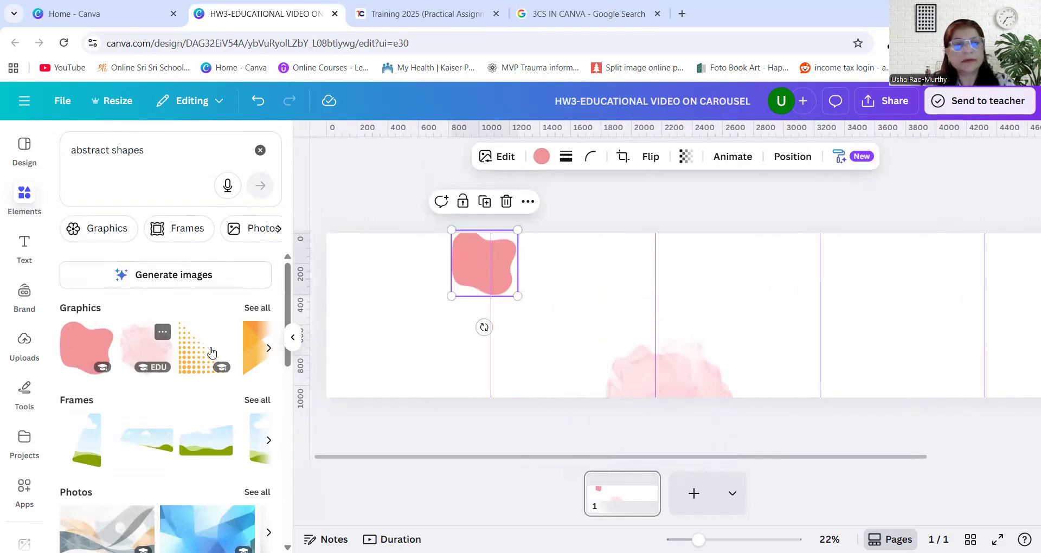
left_click_drag(196, 353, 328, 363)
Place the yellow blob at the top of the third guide and the teal watercolor shape at the bottom of the fourth guide
left_click(269, 348)
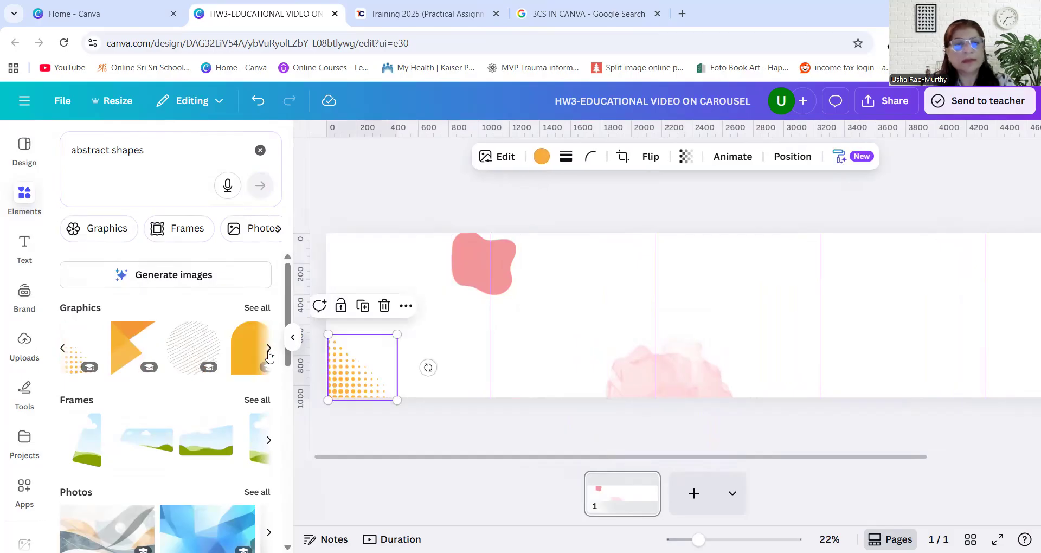
left_click(269, 348)
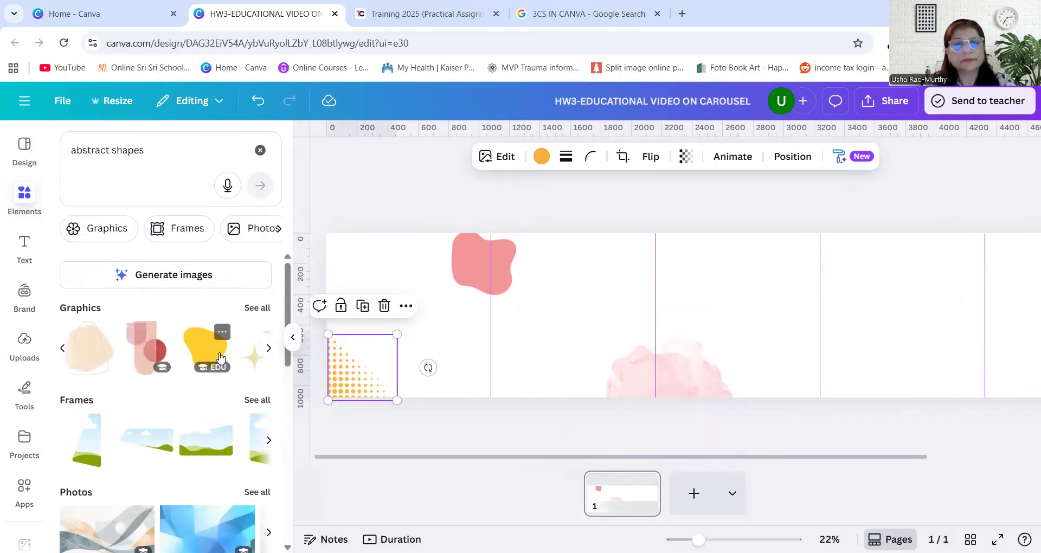
left_click_drag(736, 287, 808, 270)
left_click(268, 348)
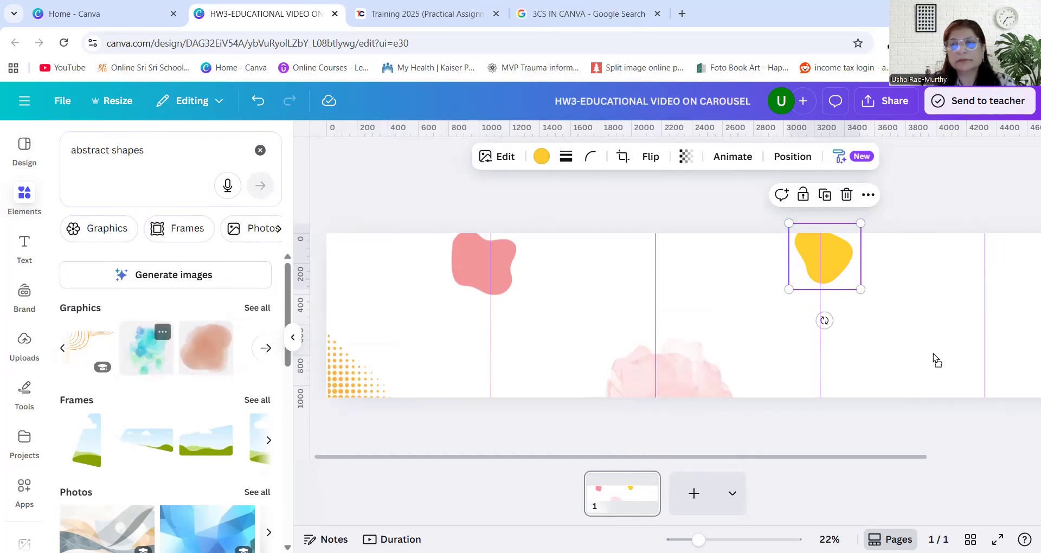
left_click(147, 348)
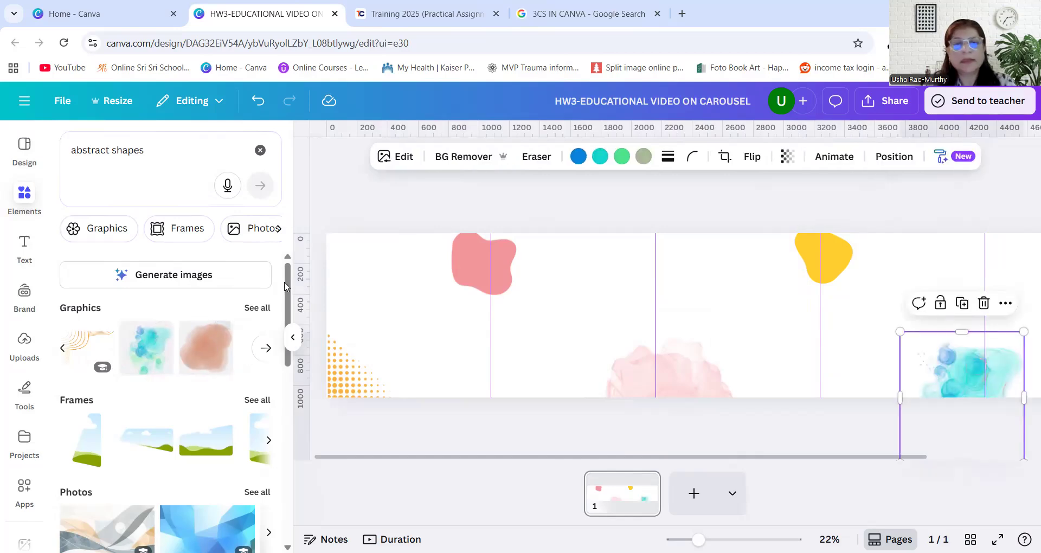
Move the coral blob to the page's top-left corner and put a copy of it at the top of the second guide
left_click_drag(499, 275, 363, 255)
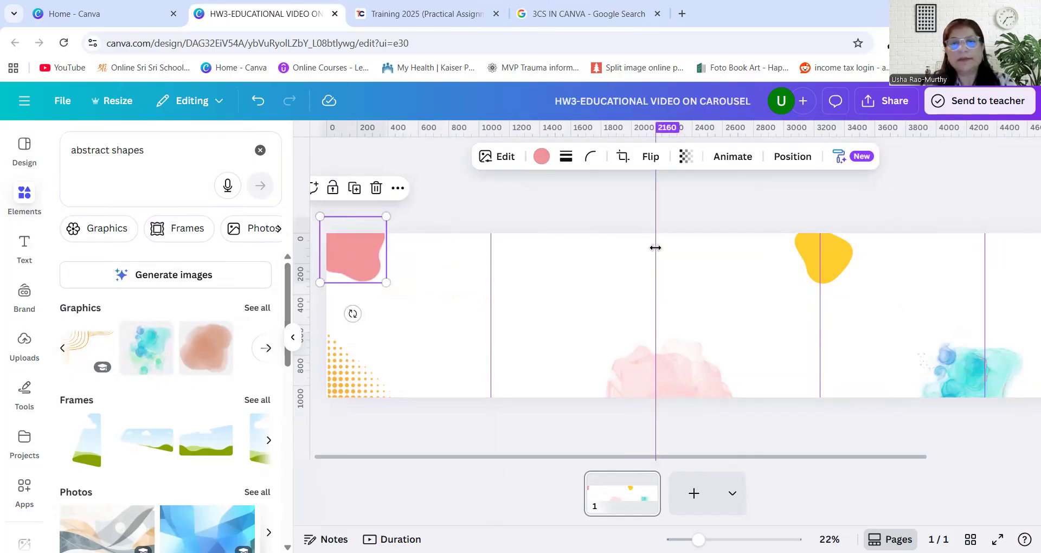
left_click(624, 253)
key("ctrl+v")
left_click_drag(383, 252, 682, 256)
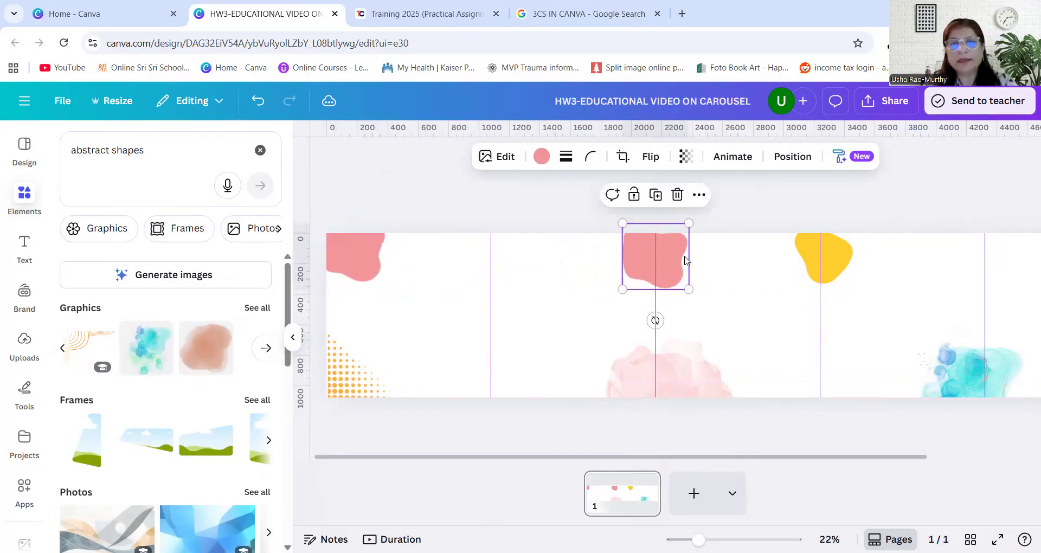
Copy the yellow blob and place the duplicate across the first guide at the page's bottom edge
left_click(808, 273)
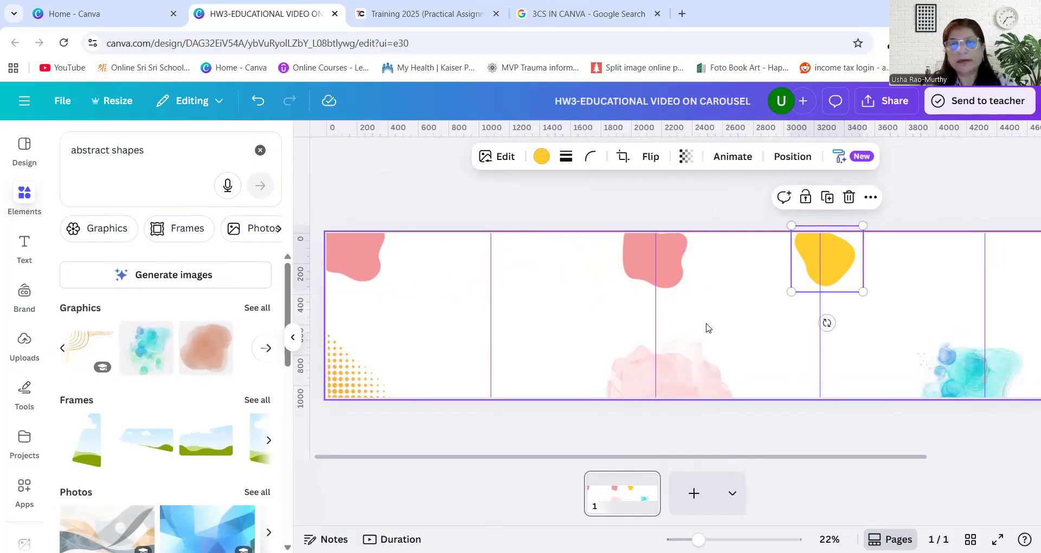
key("ctrl+v")
left_click_drag(542, 354, 482, 402)
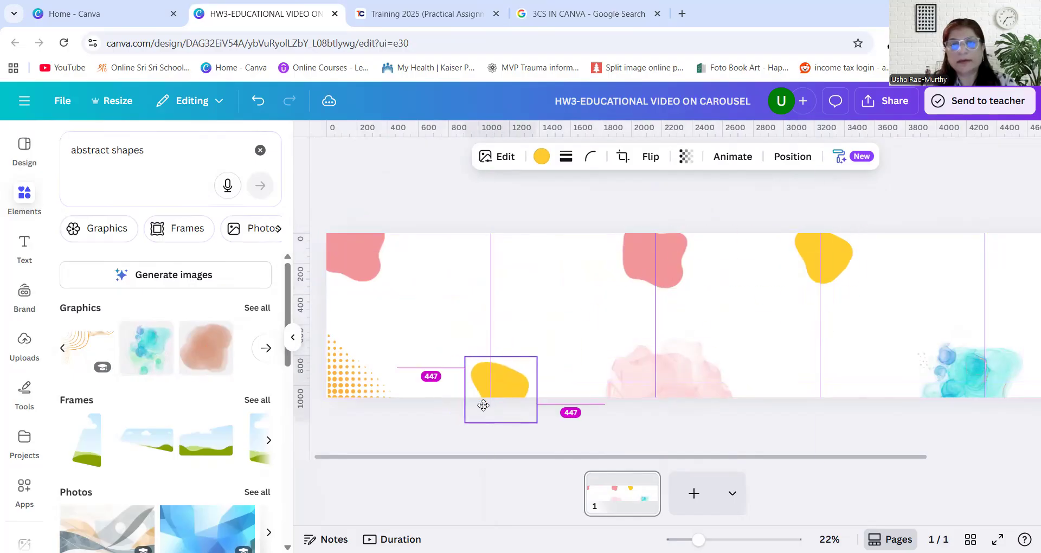
Copy the pink watercolor shape and place the duplicate over the page's top-right corner
left_click_drag(765, 456, 930, 465)
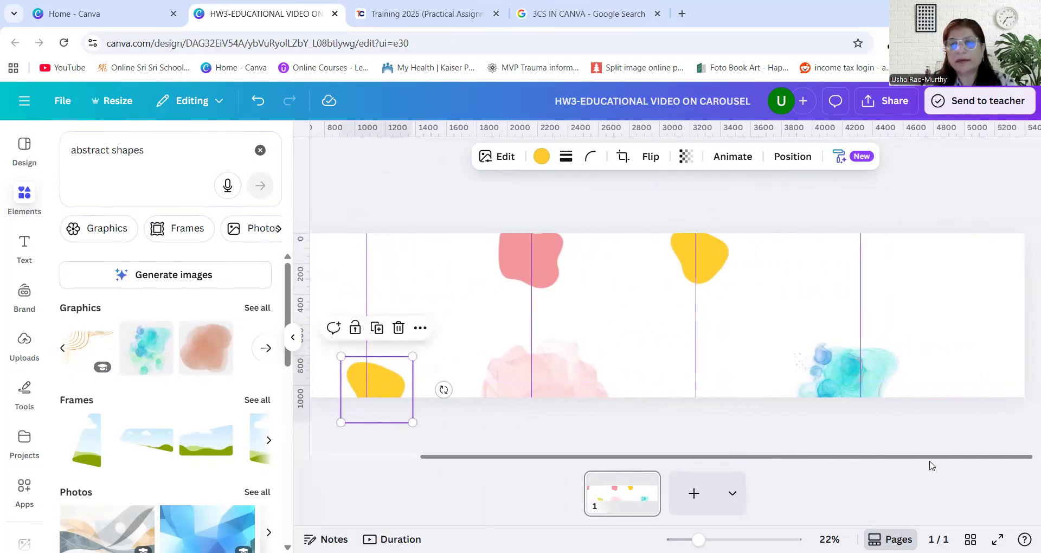
left_click(574, 379)
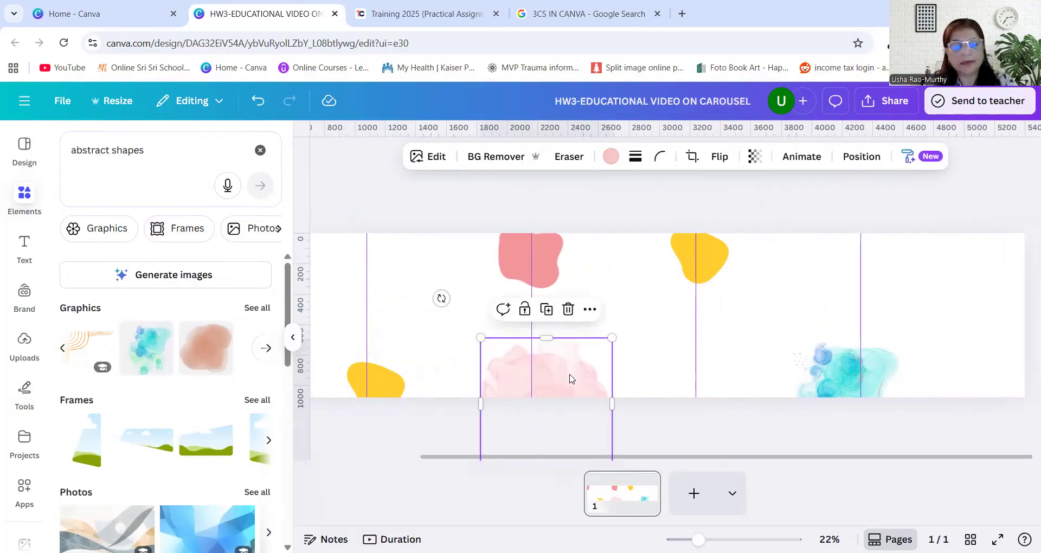
left_click(960, 241)
key("ctrl+v")
left_click_drag(577, 359, 1017, 187)
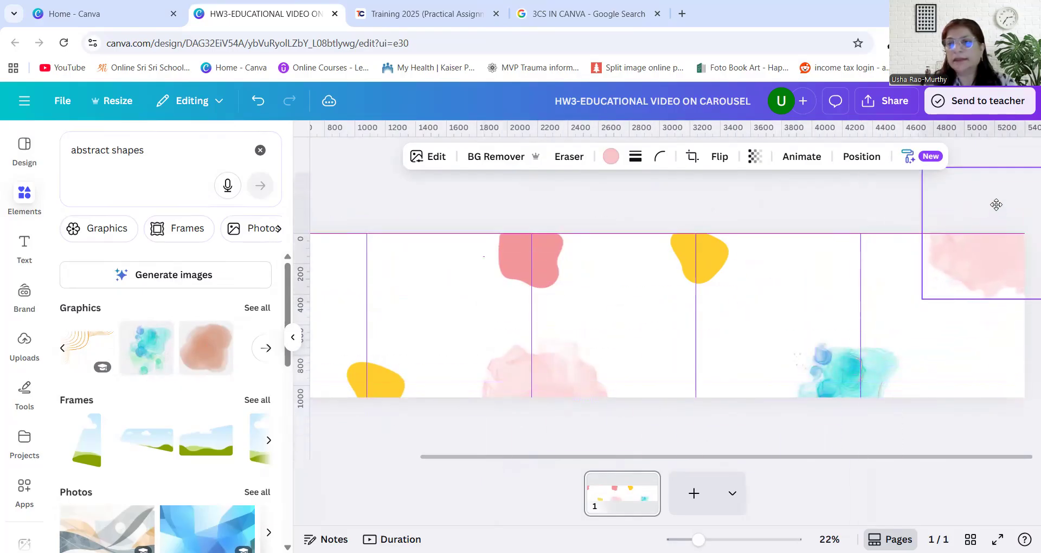
Limit the element results to graphics and search for "color psychology"
left_click_drag(518, 458, 347, 457)
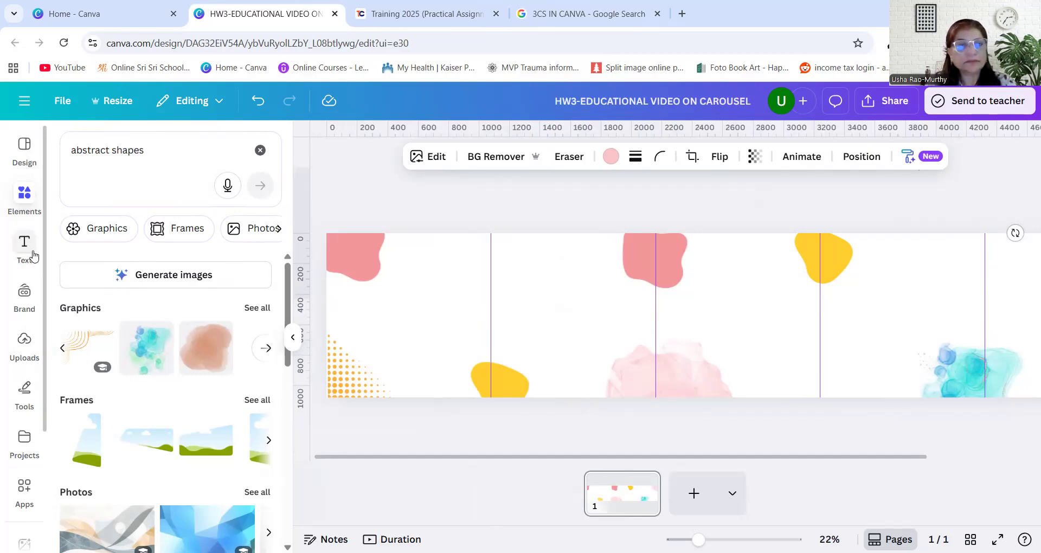
left_click(81, 228)
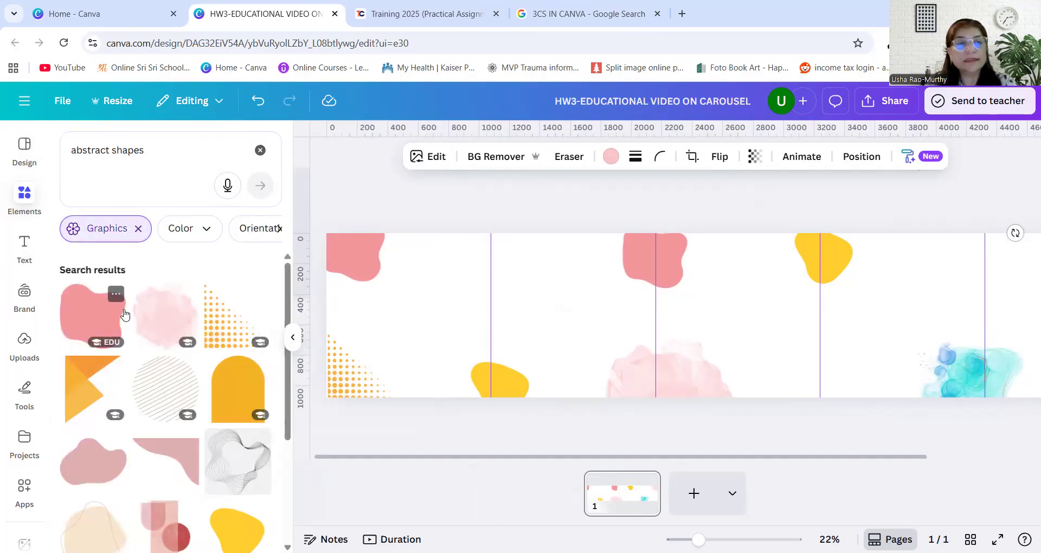
left_click_drag(177, 158, 3, 141)
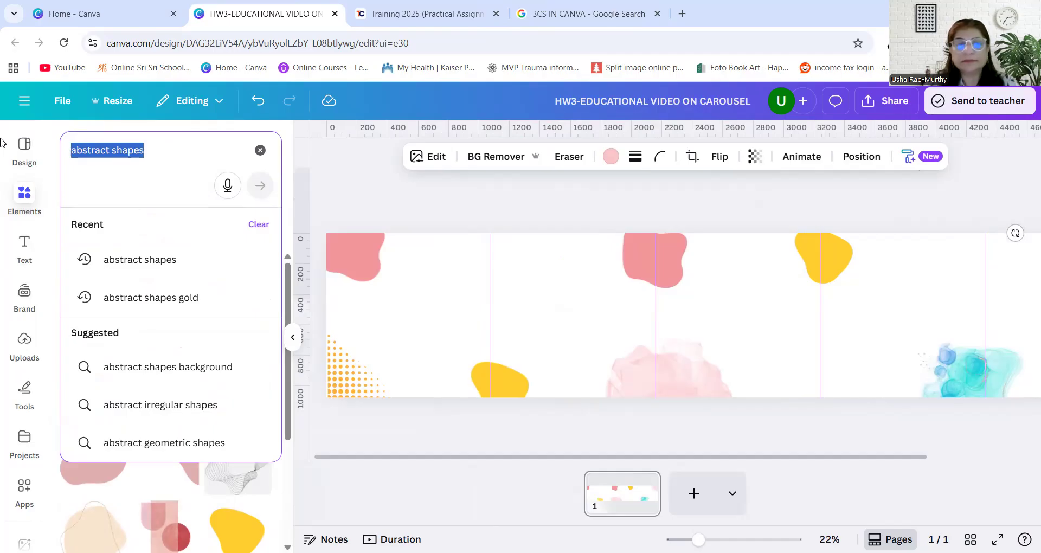
key("BackSpace")
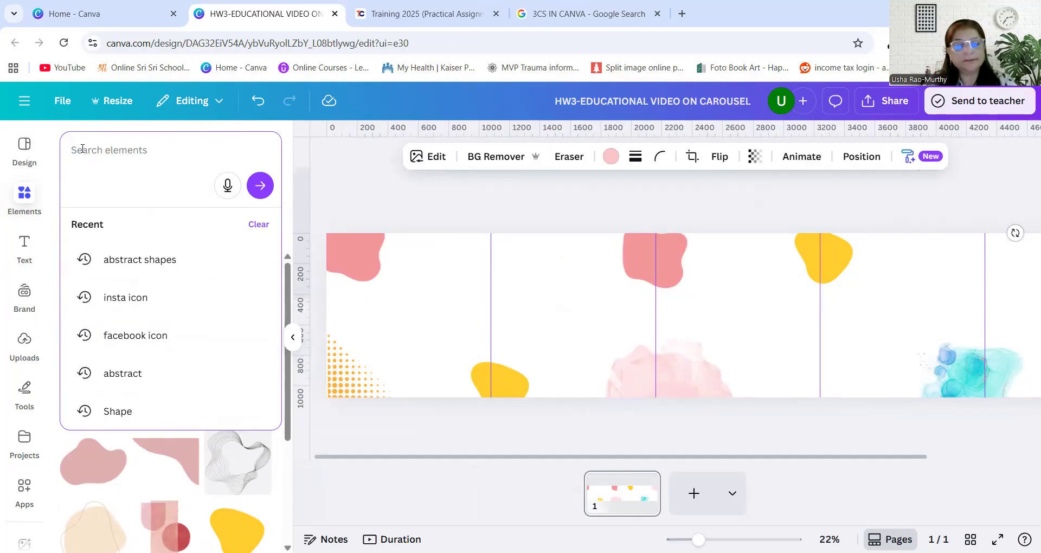
type("color p")
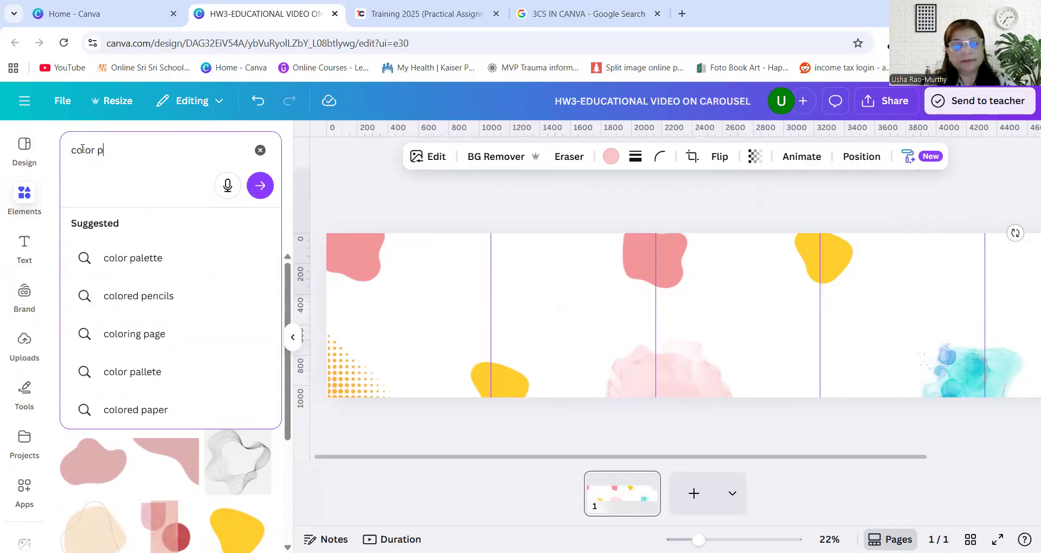
type("sychology")
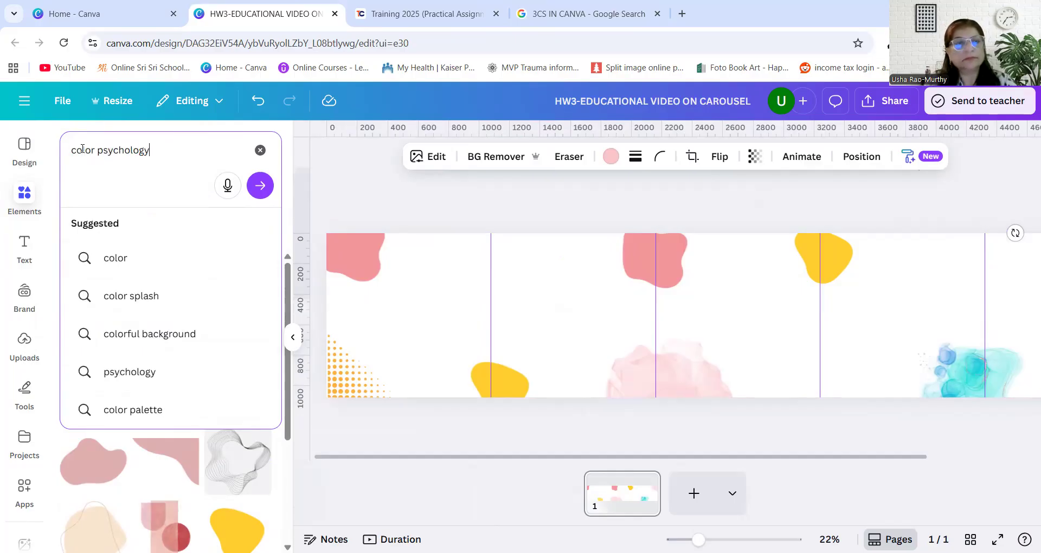
key("Return")
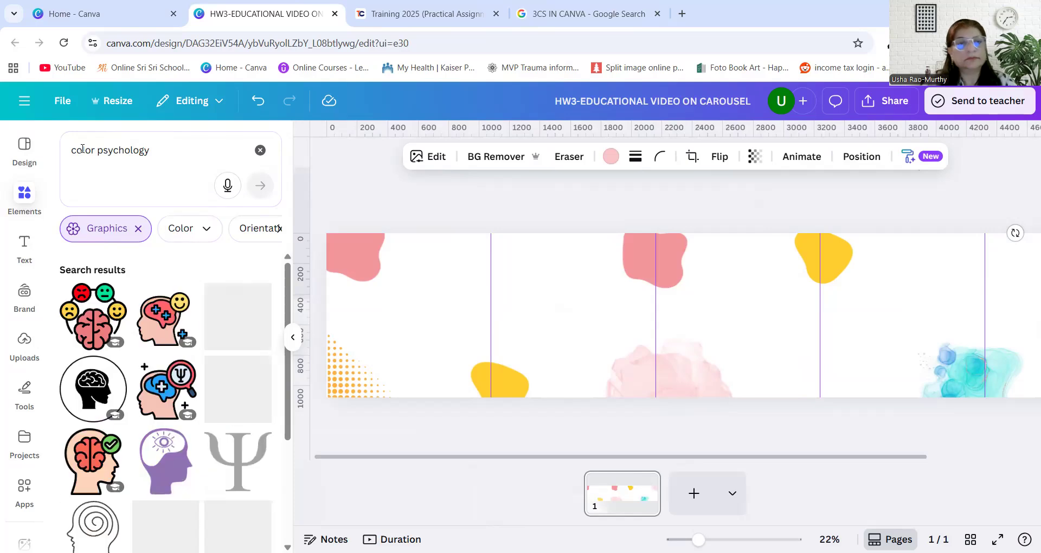
Place the rainbow color wheel graphic near the top of the first panel, just before the first guide
scroll(179, 440, "down", 10)
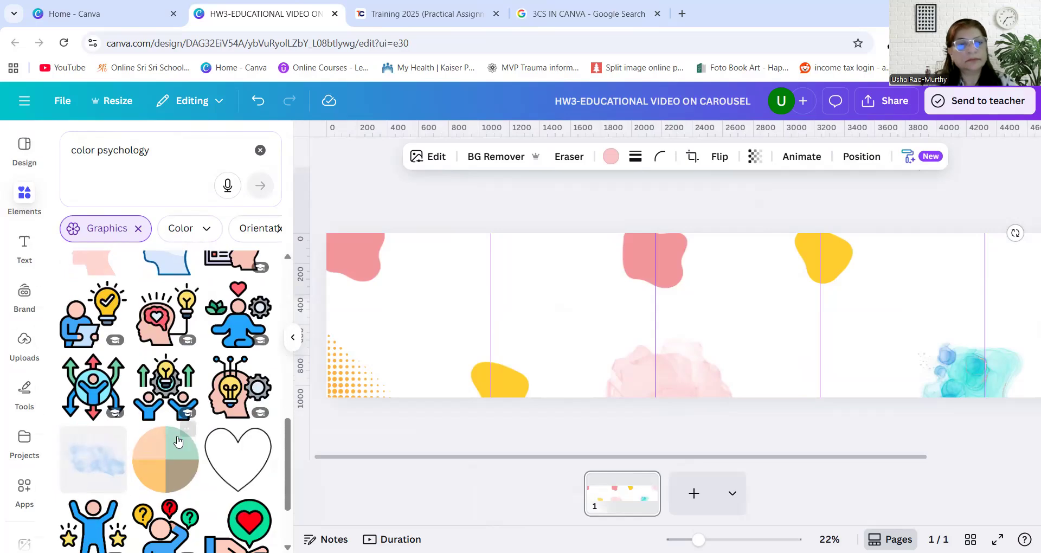
scroll(178, 440, "down", 4)
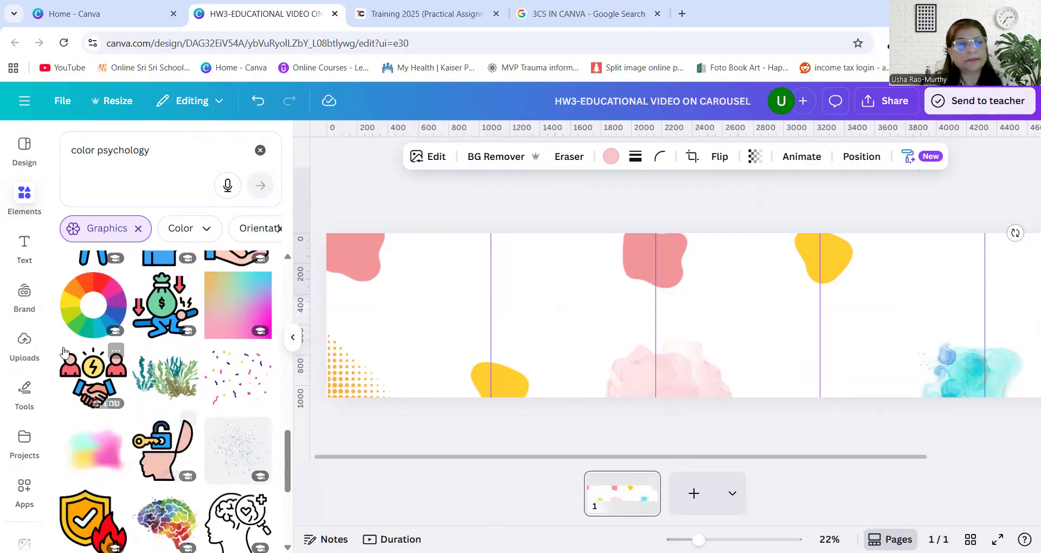
left_click_drag(92, 315, 452, 282)
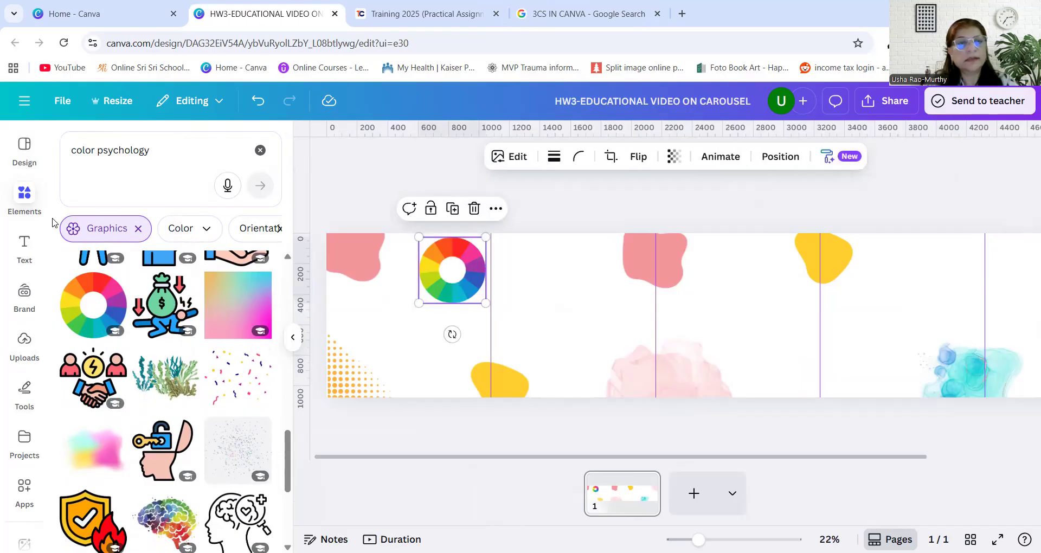
Search the element graphics for "Frame", browse the frame designs and clear the search text
left_click(23, 246)
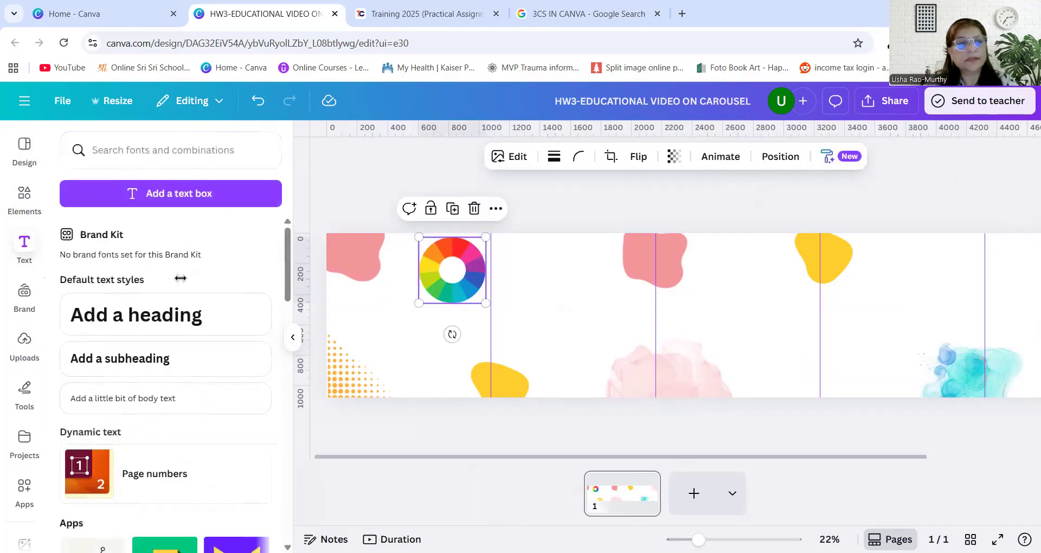
left_click(104, 151)
left_click(24, 195)
left_click(158, 152)
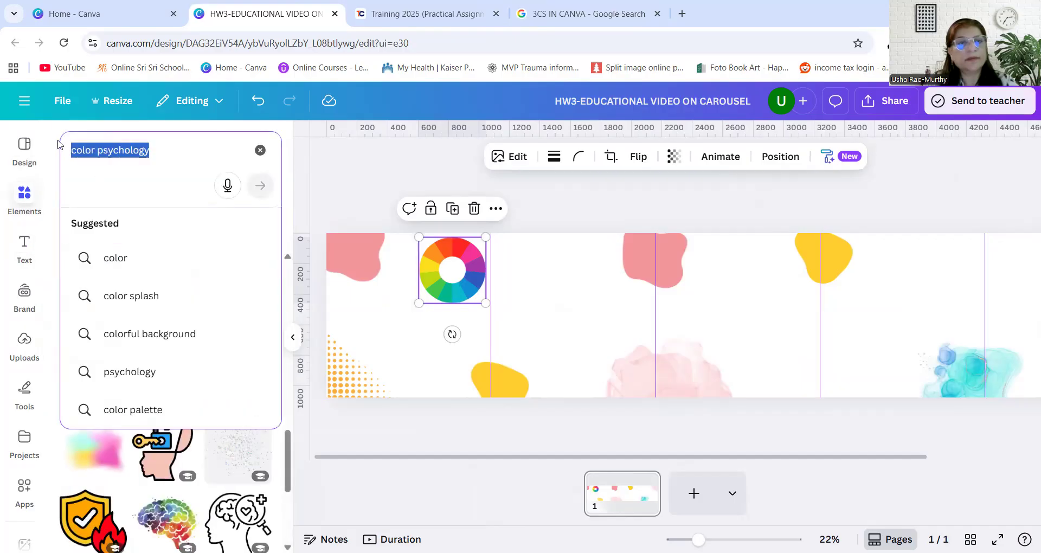
type("Frame")
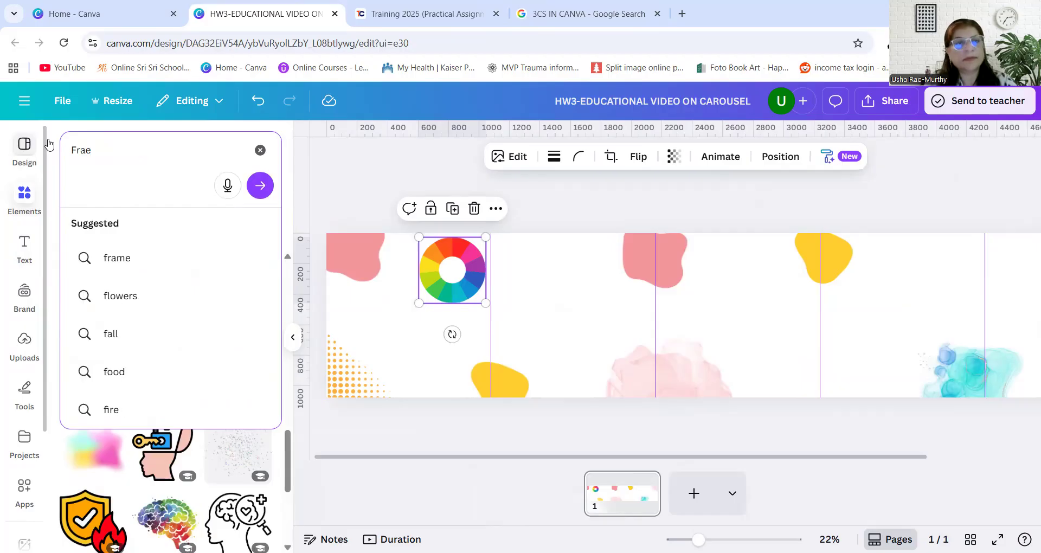
key("Return")
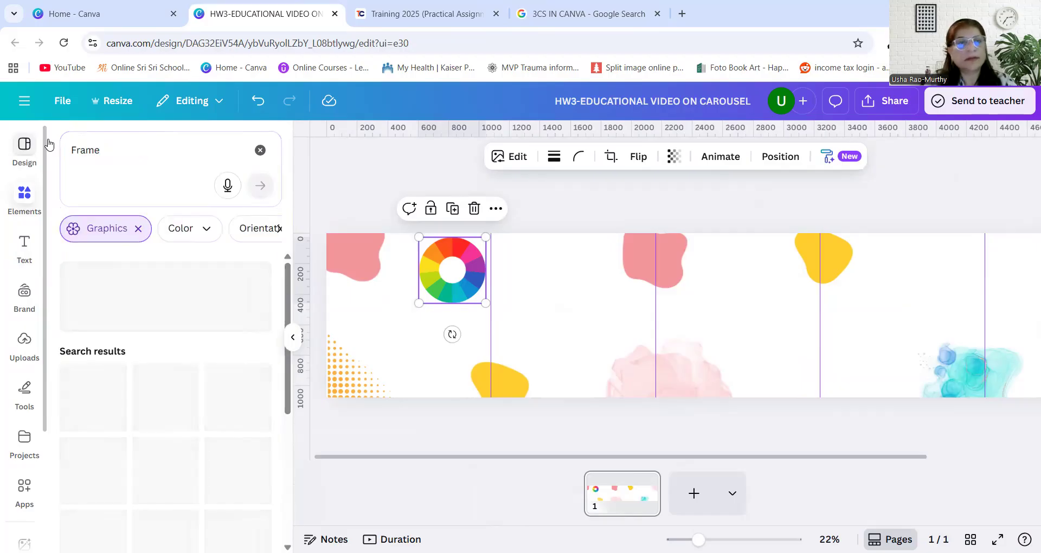
scroll(195, 374, "down", 8)
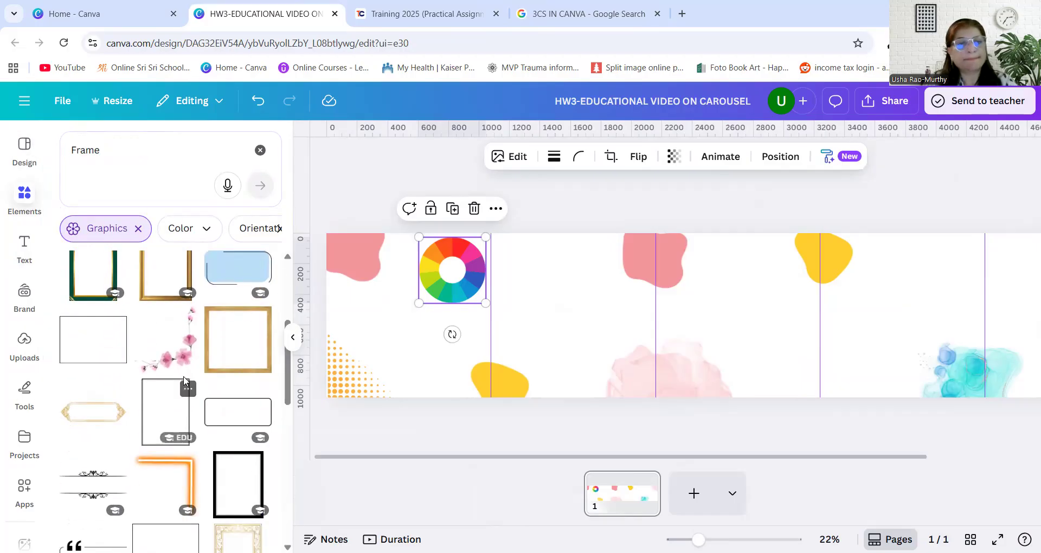
scroll(184, 379, "down", 4)
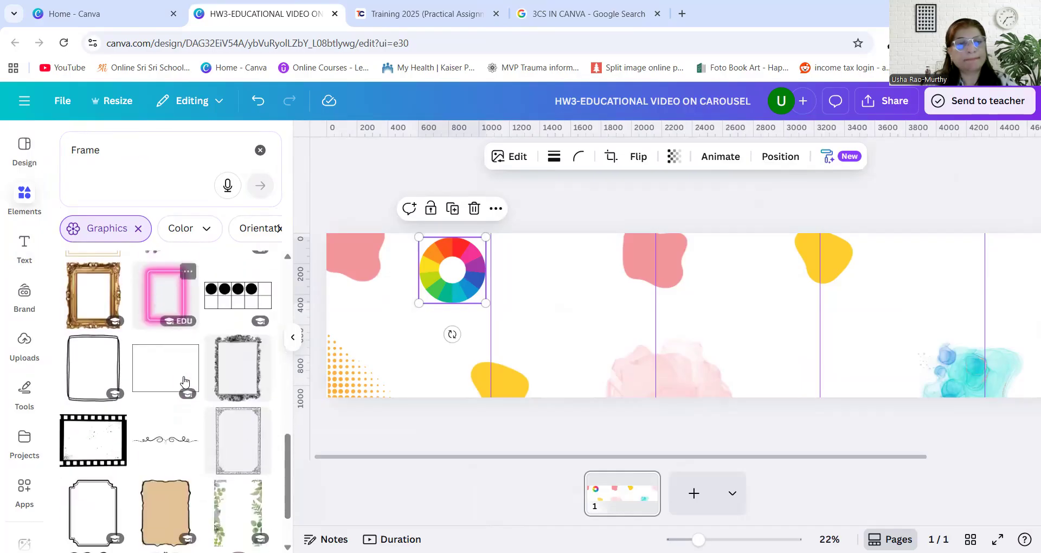
scroll(180, 379, "up", 6)
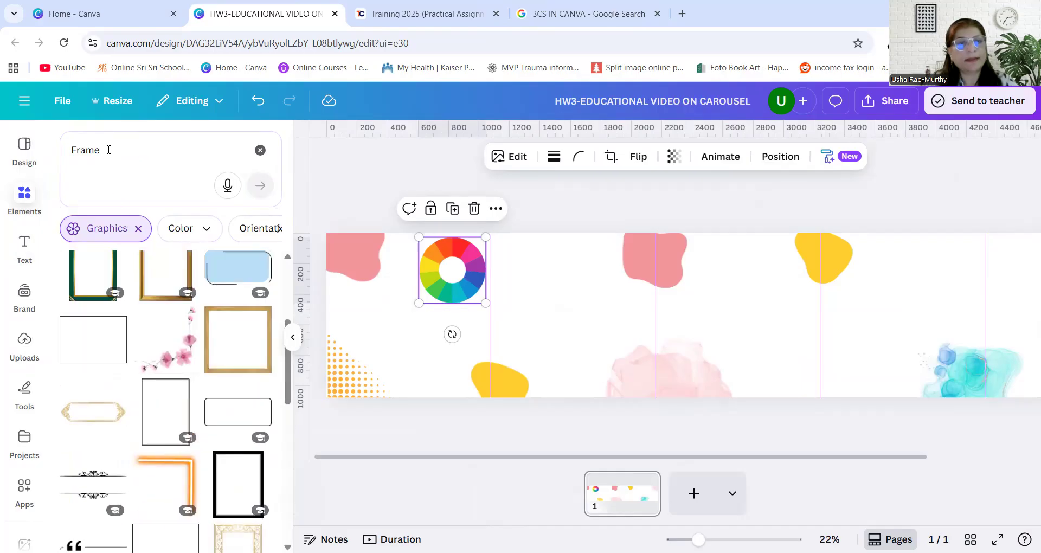
left_click_drag(118, 149, 70, 149)
key("BackSpace")
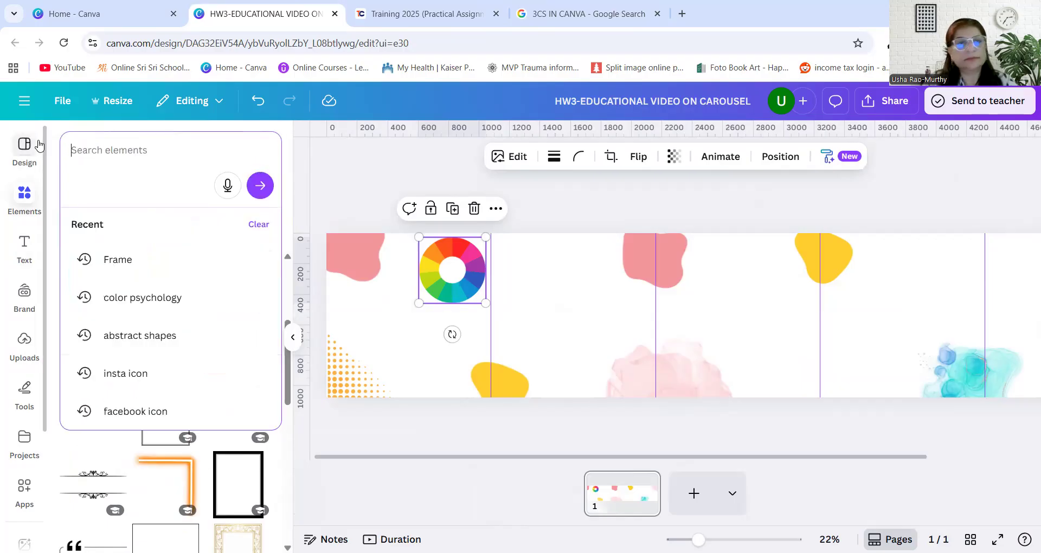
Search the element graphics for "shapes" and clear the search text
type("shapes")
key("Return")
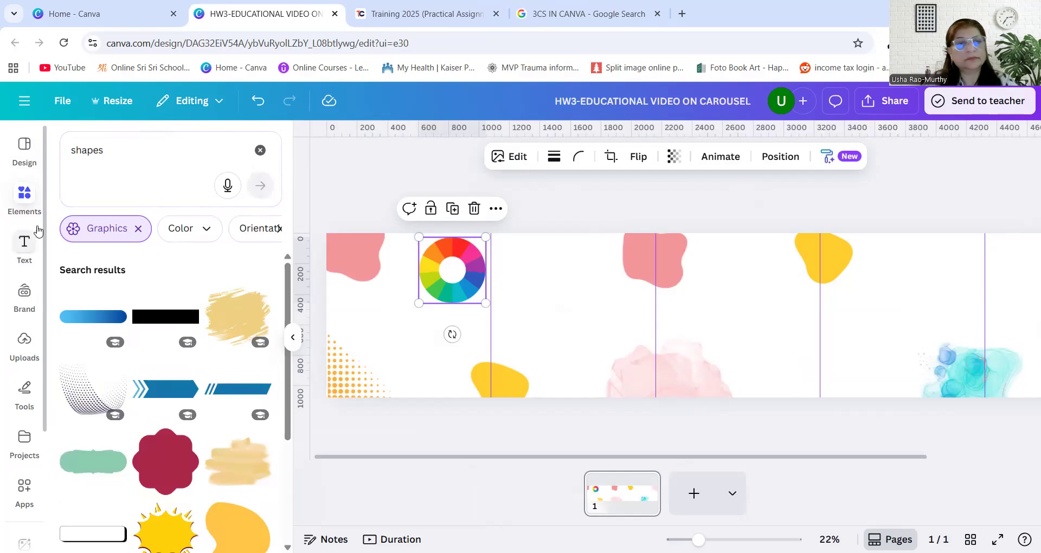
left_click(76, 151)
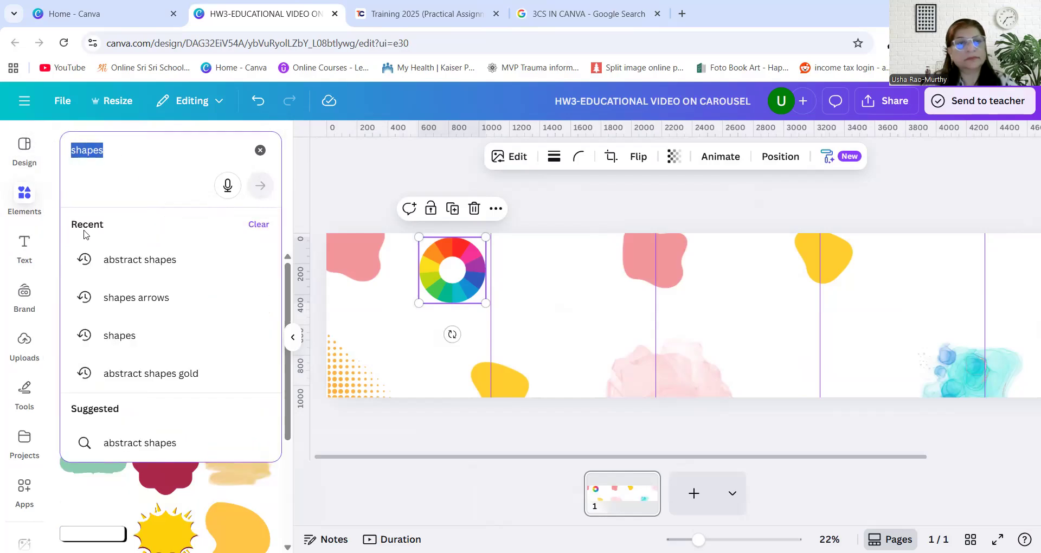
left_click(261, 150)
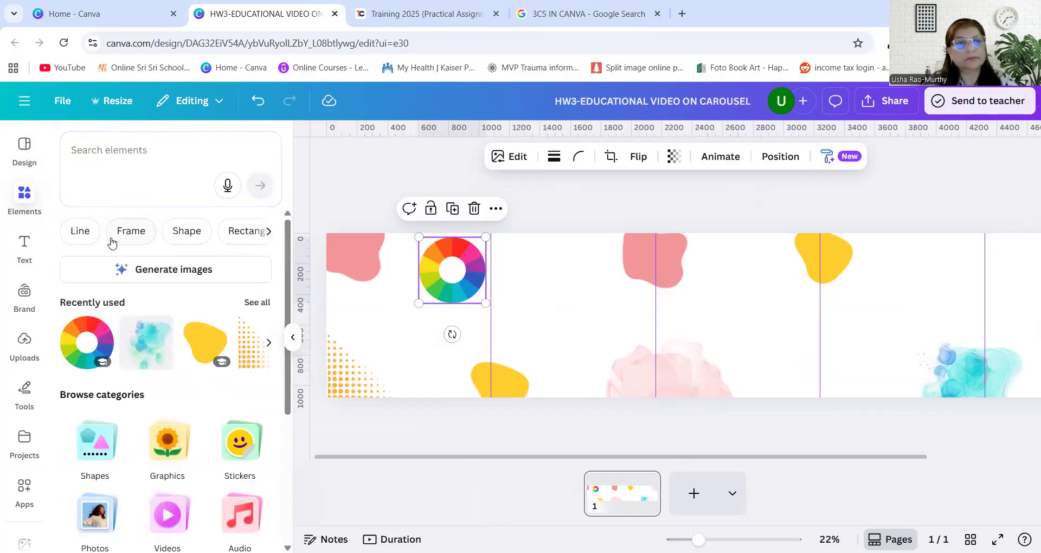
Find frames among the elements, place two rounded-square frames on the page and enlarge the one in the first panel
left_click(132, 234)
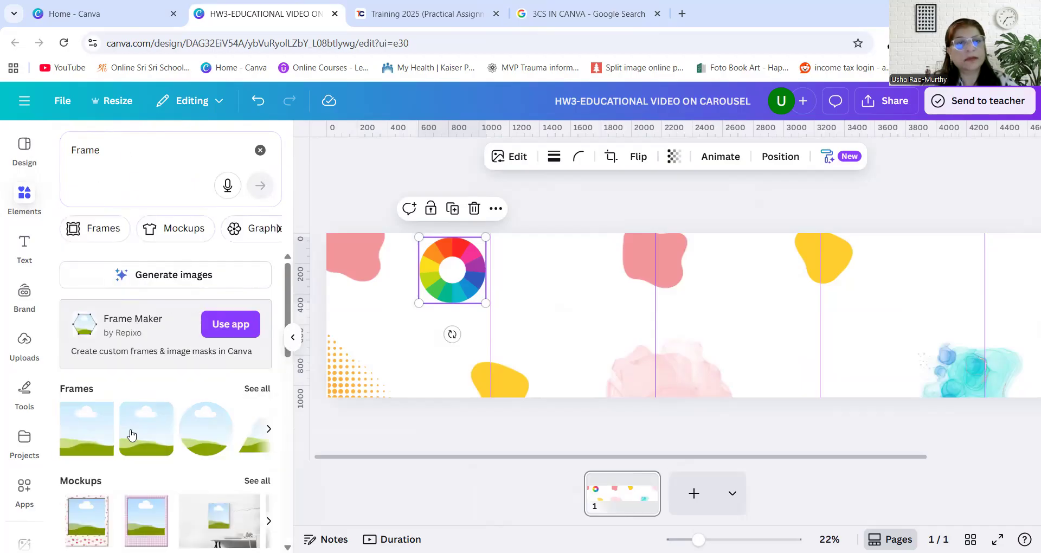
left_click(146, 435)
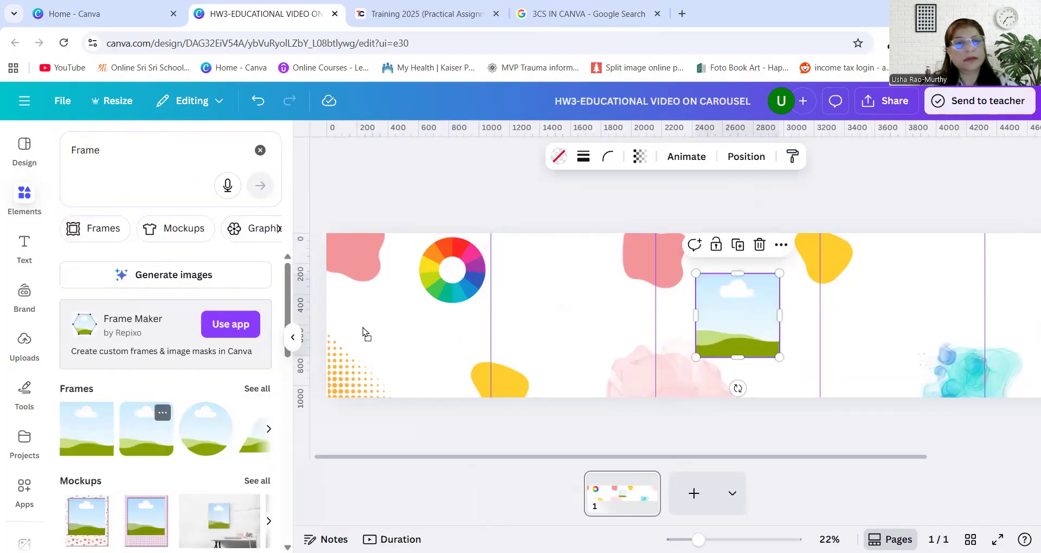
left_click_drag(364, 329, 395, 323)
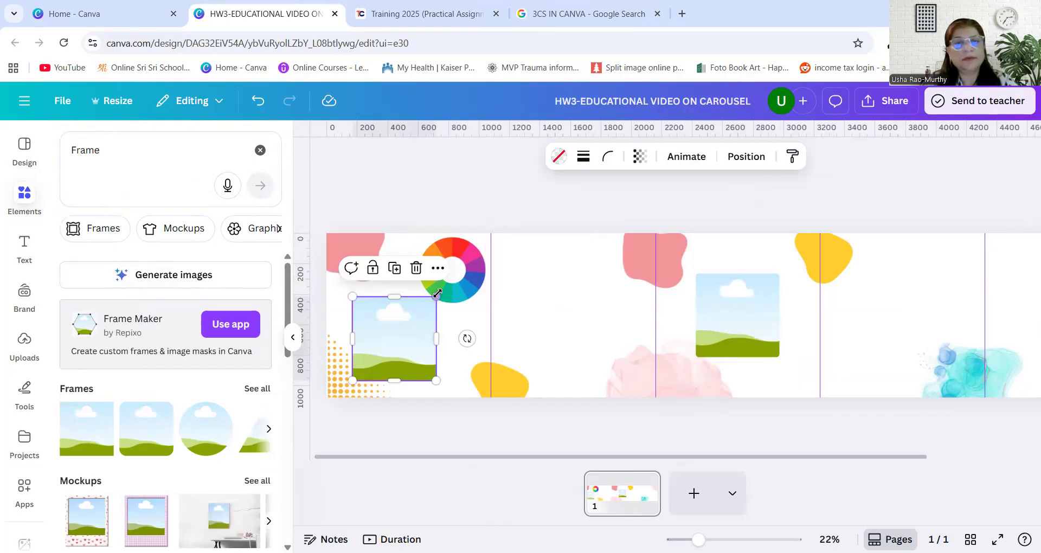
left_click_drag(437, 293, 462, 270)
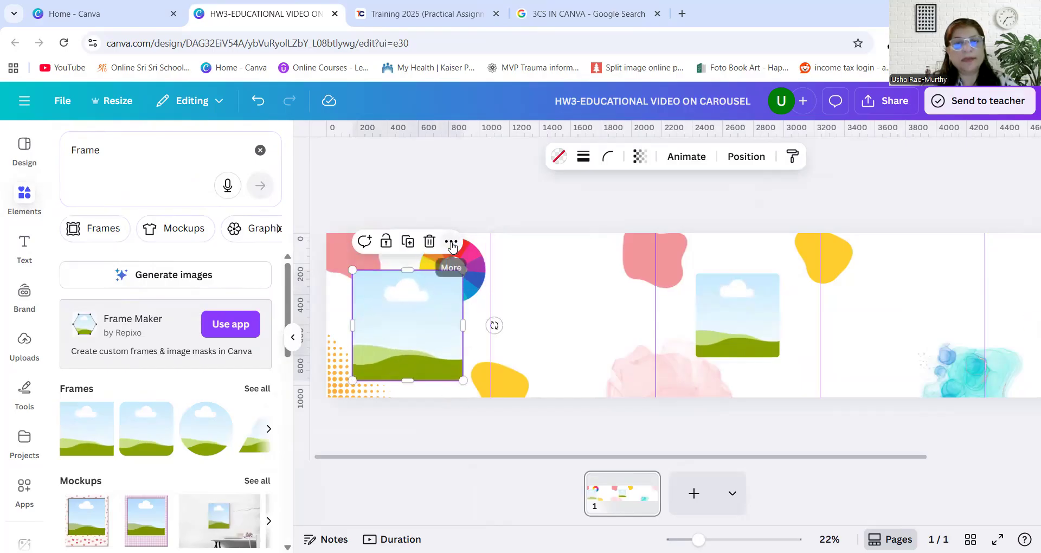
left_click(451, 241)
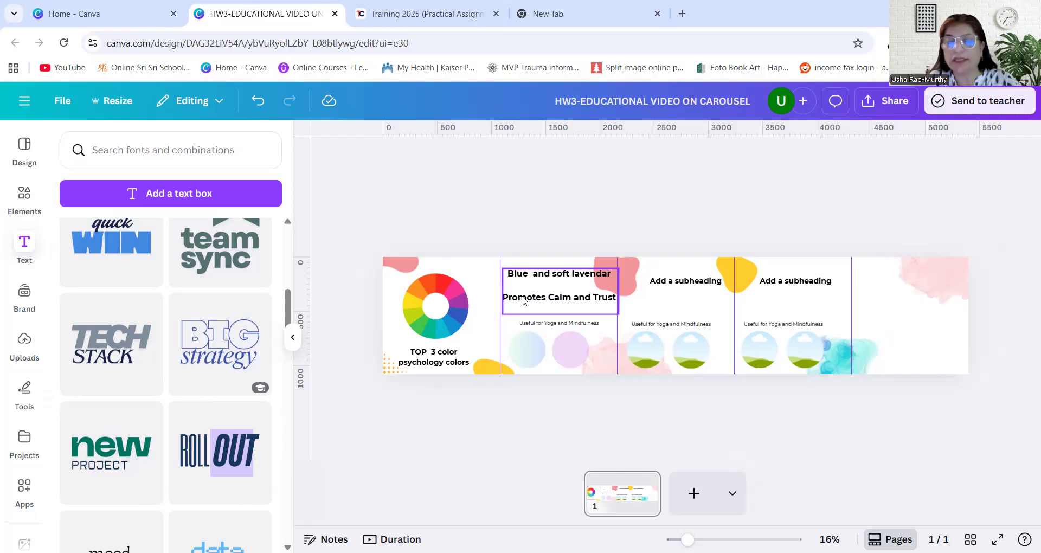
Nudge the second panel's heading slightly down and the third panel's placeholder subheading slightly up
mouse_move(610, 269)
left_mouse_down()
mouse_move(589, 276)
mouse_move(606, 275)
left_mouse_up()
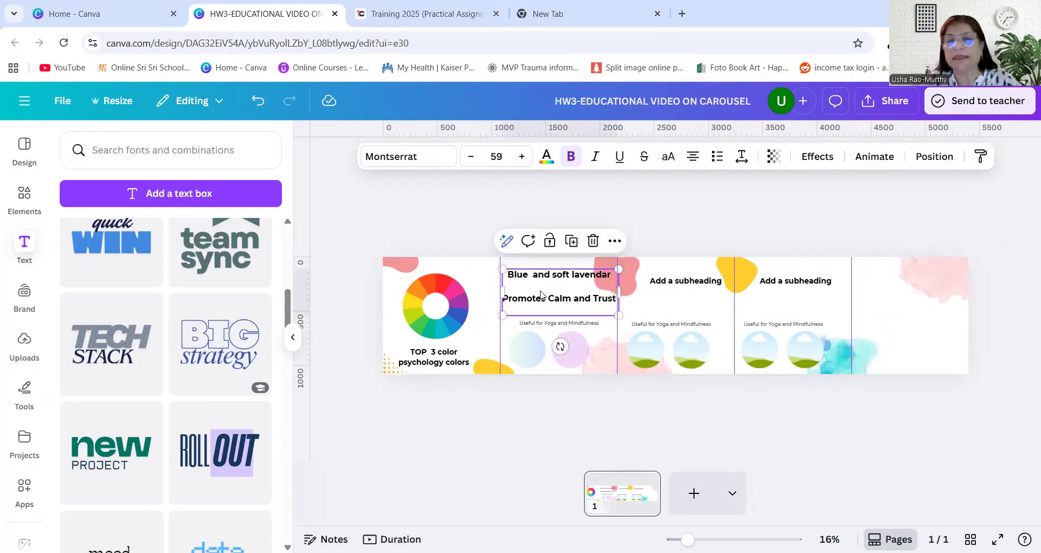
left_click(542, 326)
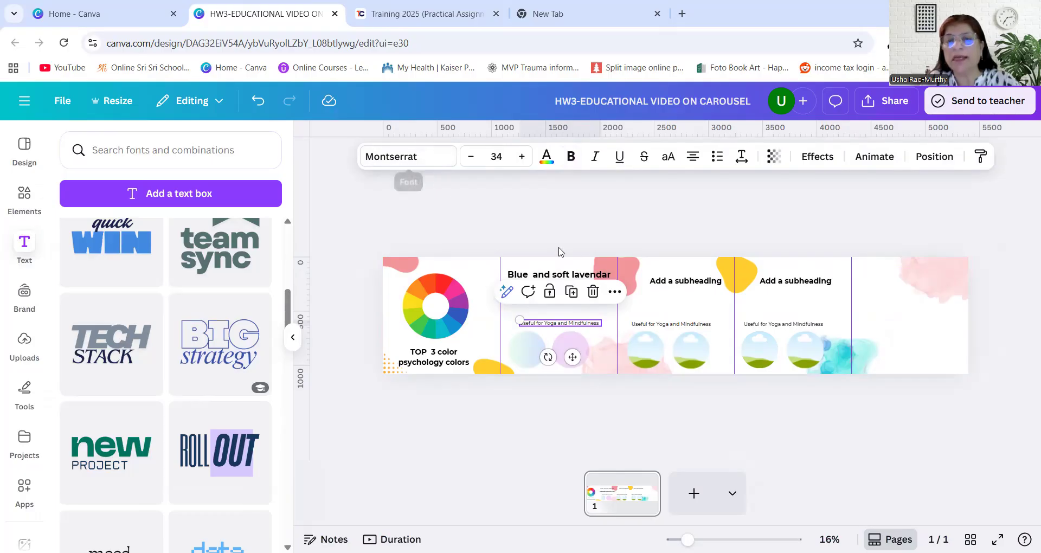
left_click(667, 284)
left_click_drag(668, 286, 663, 283)
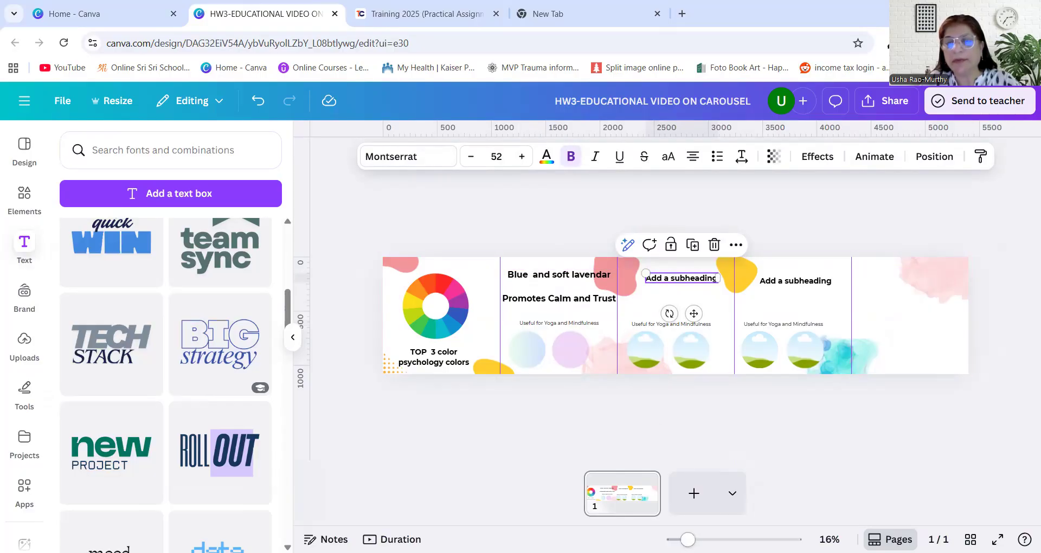
Replace the third panel's placeholder subheading with "Yellow and Coral"
left_click_drag(688, 539, 716, 540)
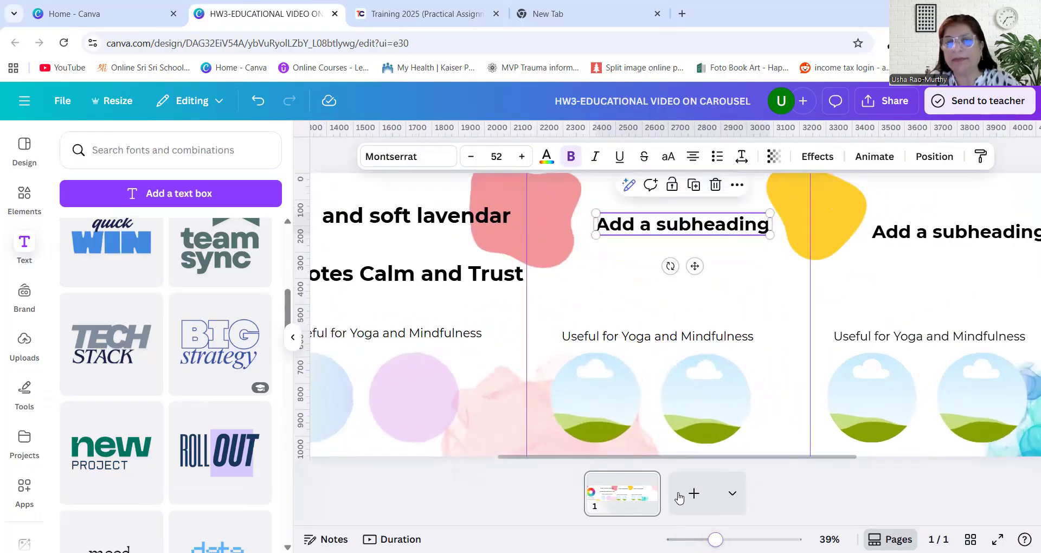
double_click(619, 224)
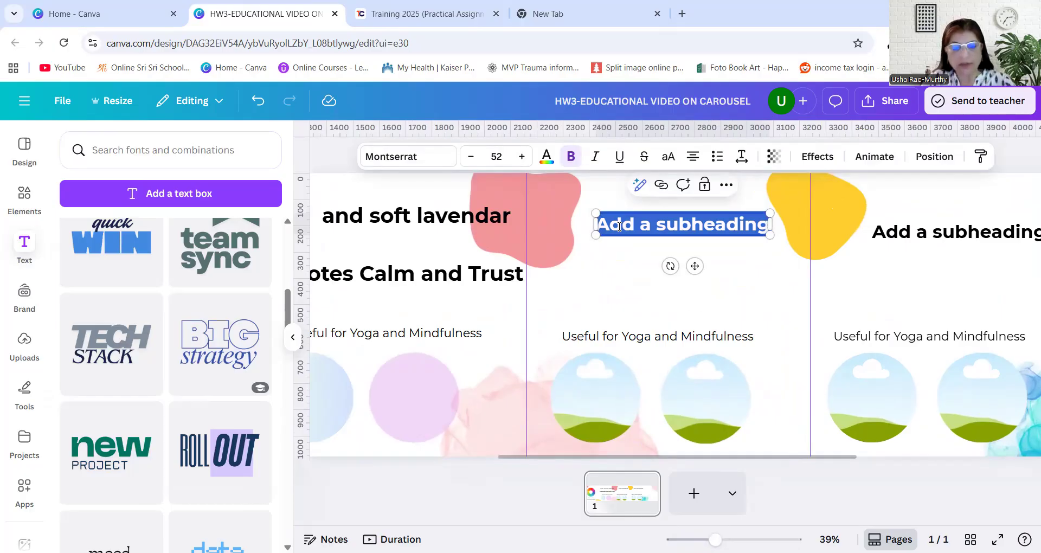
type("Yell")
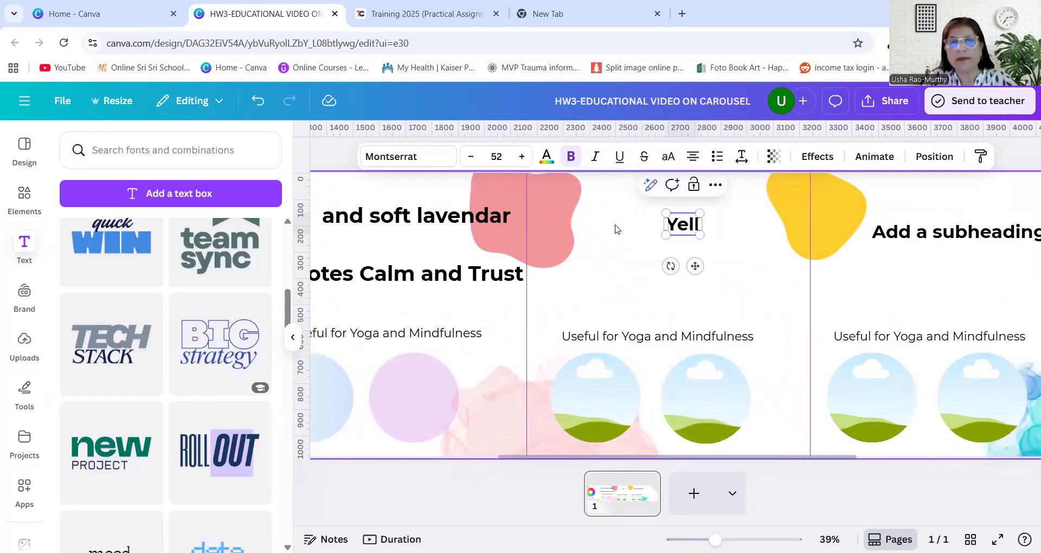
type("ow and Coral")
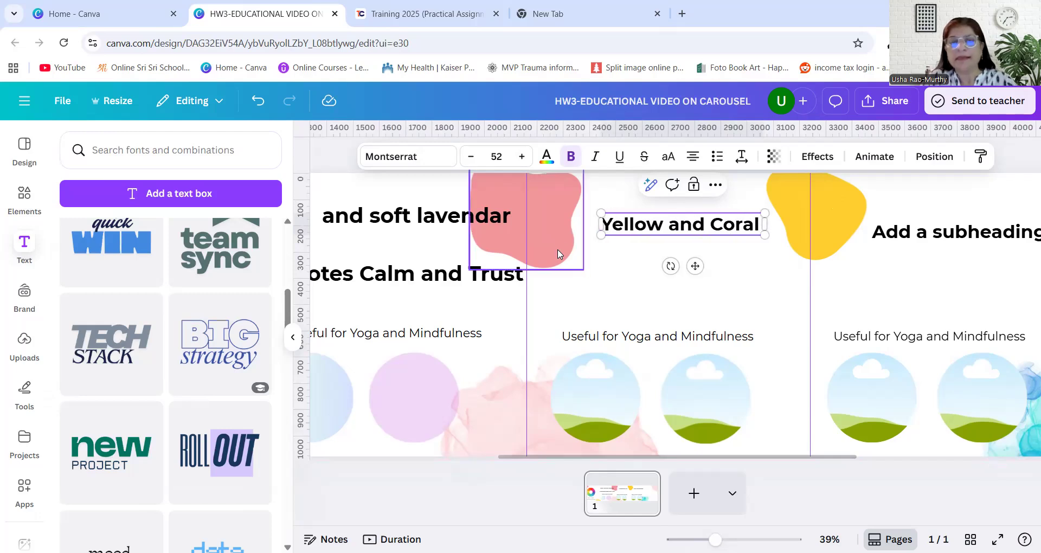
Add the text "promotes inspiration & creativity" below "Yellow and Coral", separated by a blank line
key("Return")
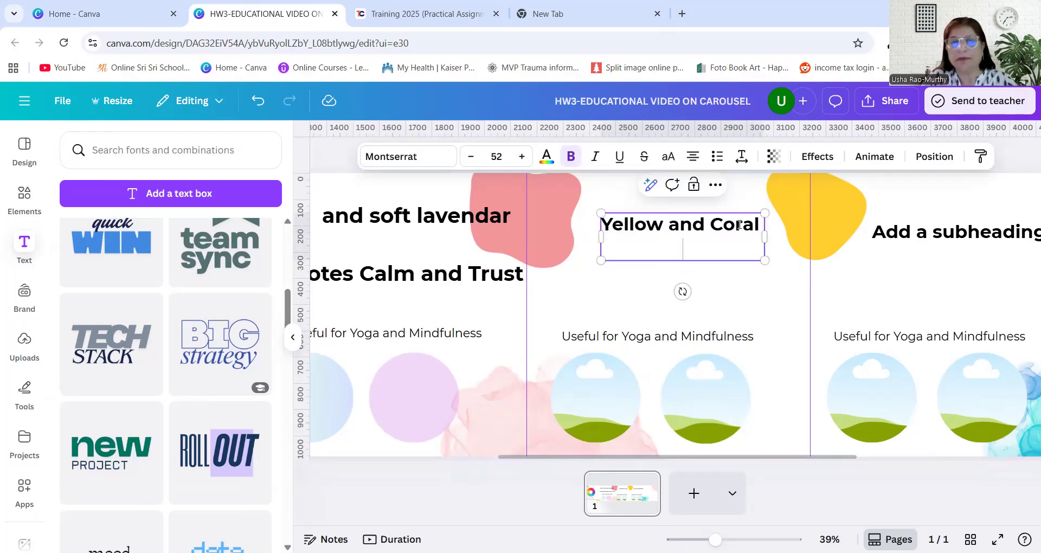
key("Return")
type("promtoes")
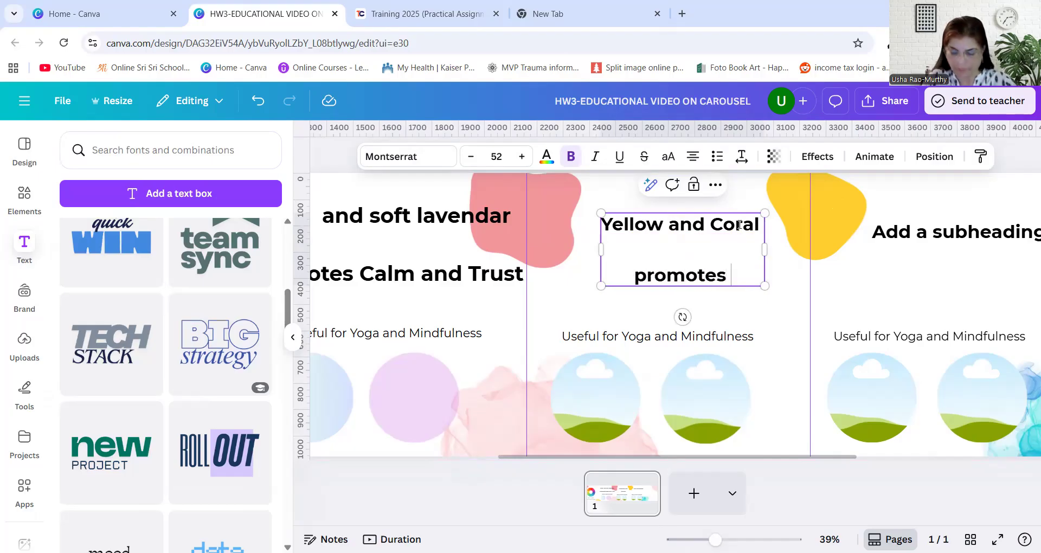
type("inpration")
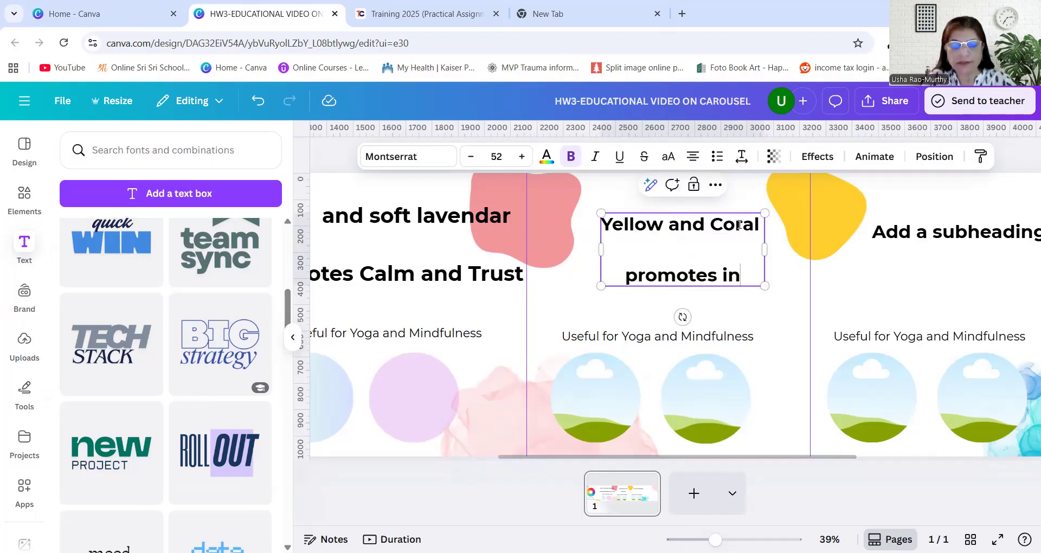
key("BackSpace")
key("BackSpace")
key("BackSpace")
key("BackSpace")
key("BackSpace")
key("BackSpace")
key("BackSpace")
key("BackSpace")
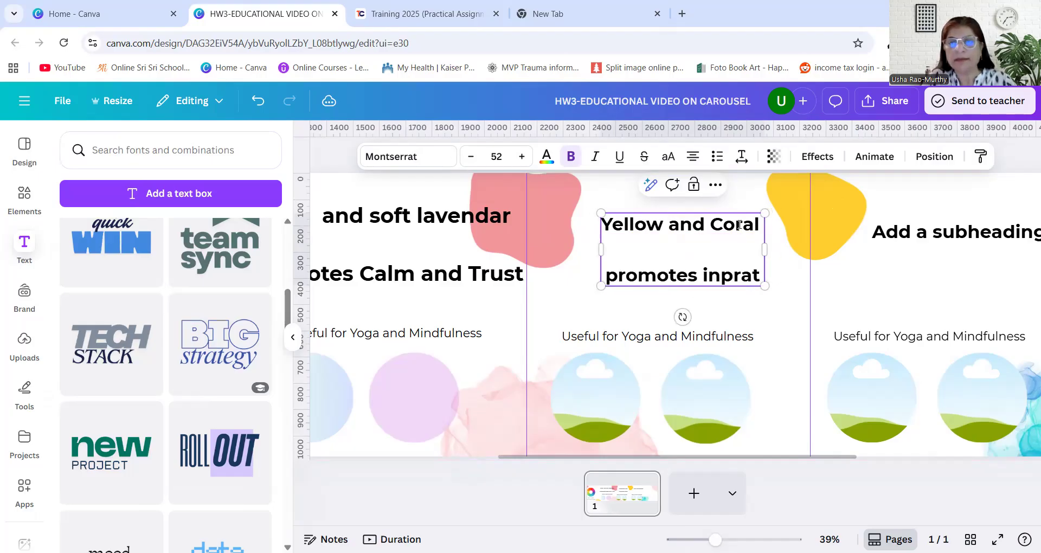
type("s")
key("BackSpace")
type("n")
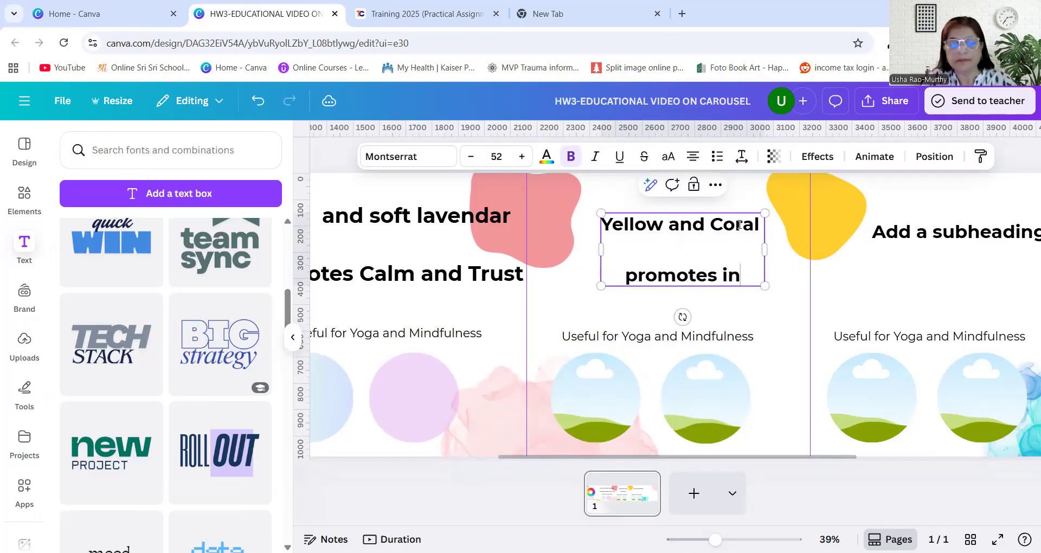
type("spiration an")
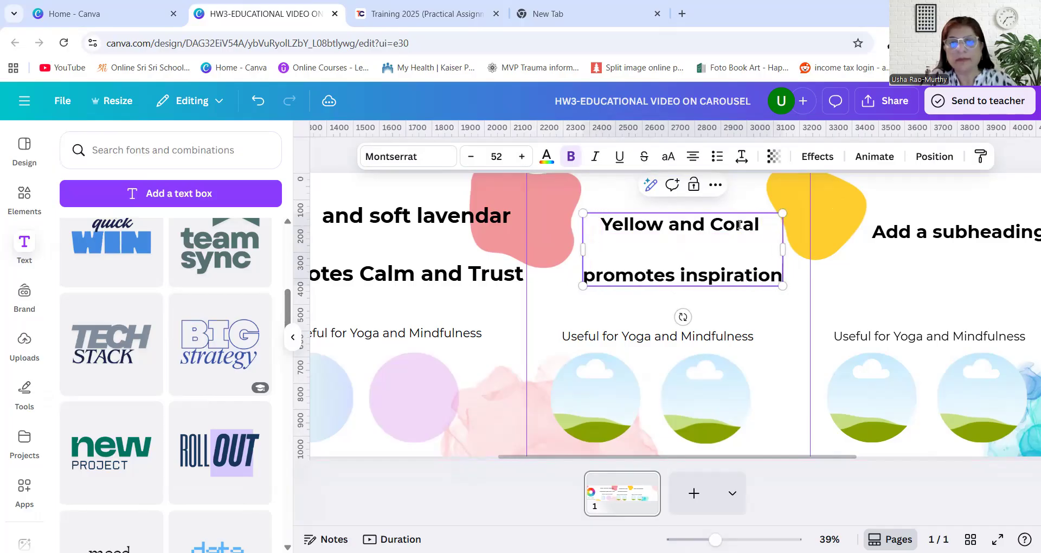
key("BackSpace")
key("BackSpace")
key("BackSpace")
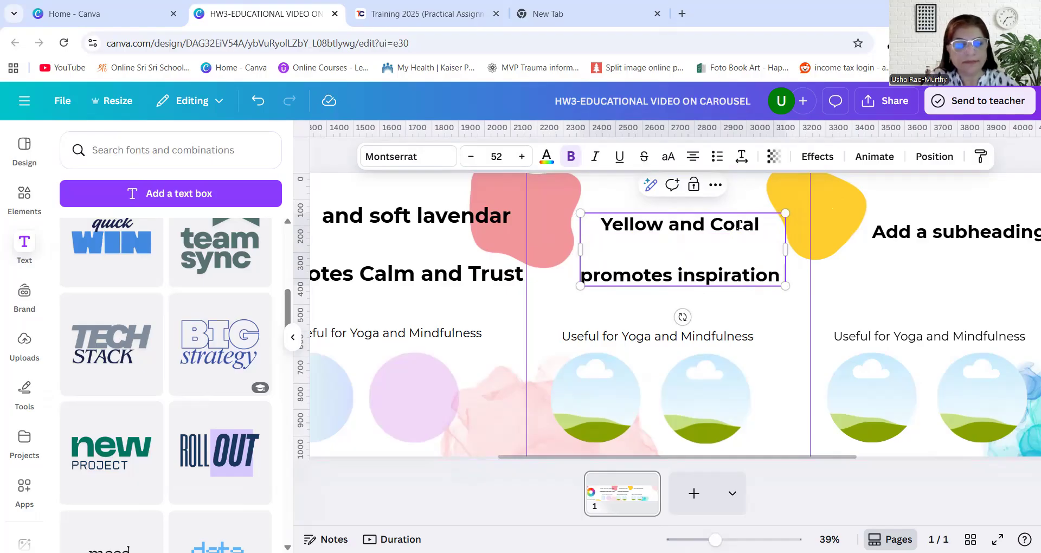
type("& cr")
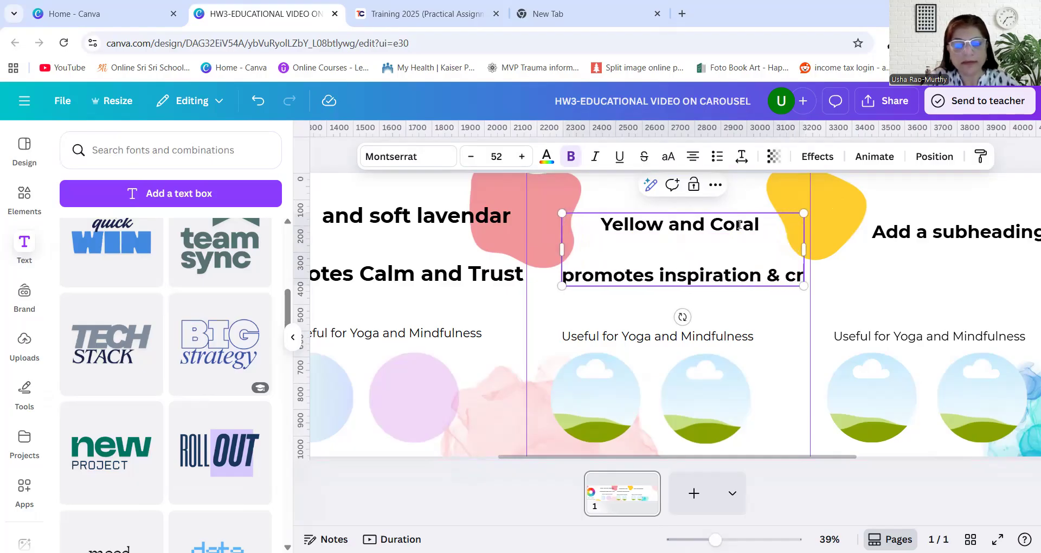
type("eativity")
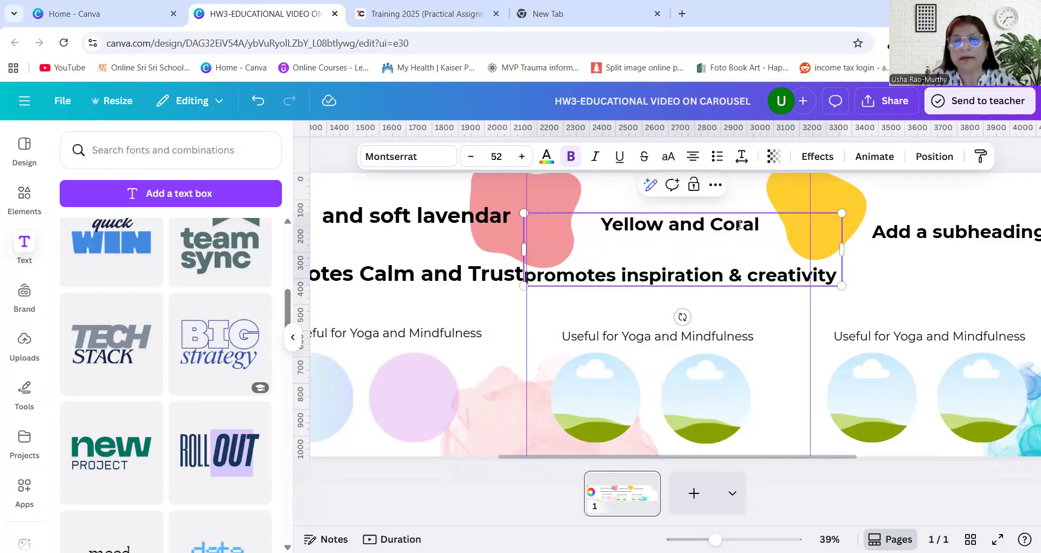
Scale the third panel's heading down to font size 38 and narrow its text box so it starts inside the panel's first guide
left_click_drag(842, 286, 754, 268)
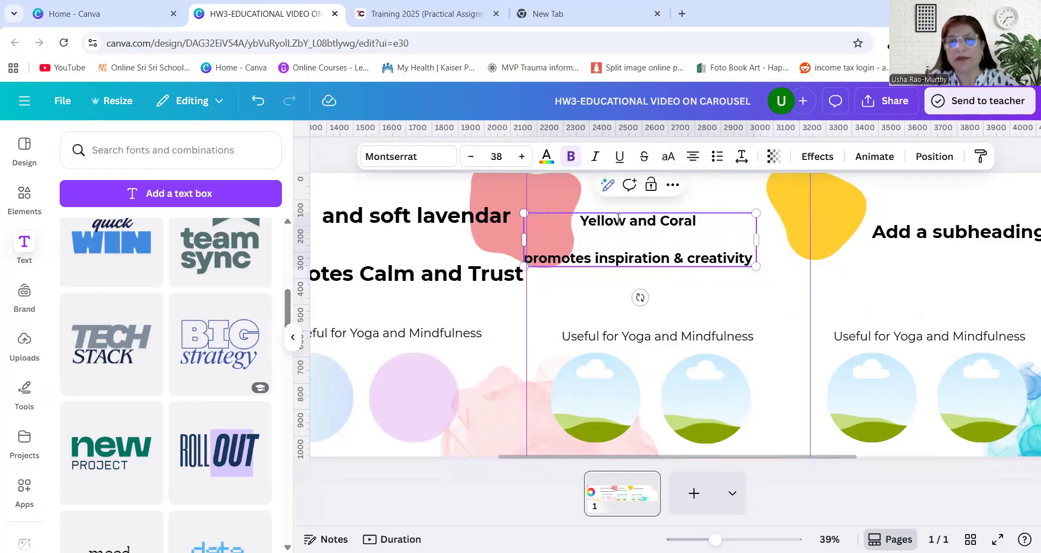
left_click_drag(618, 220, 627, 221)
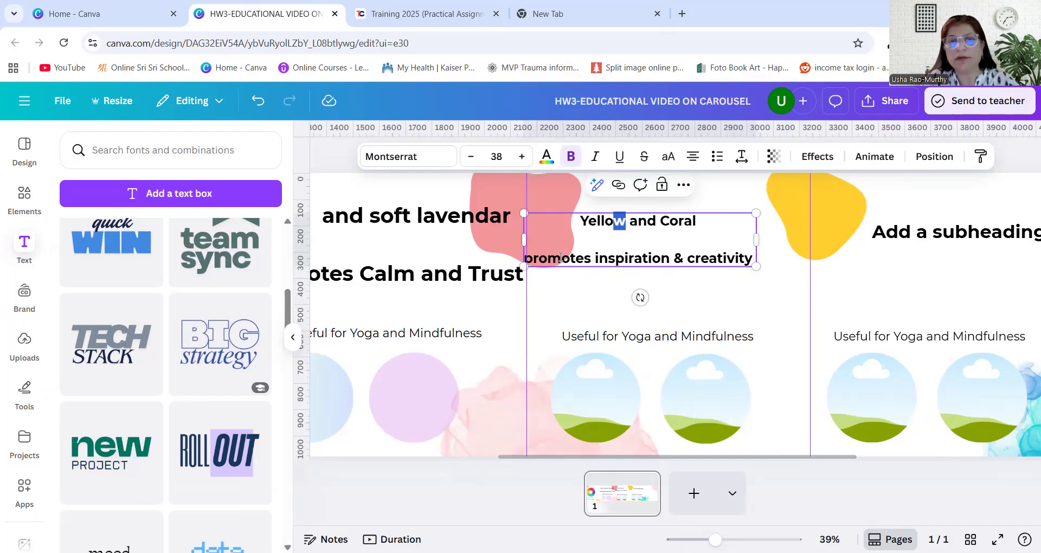
left_click_drag(532, 264, 607, 250)
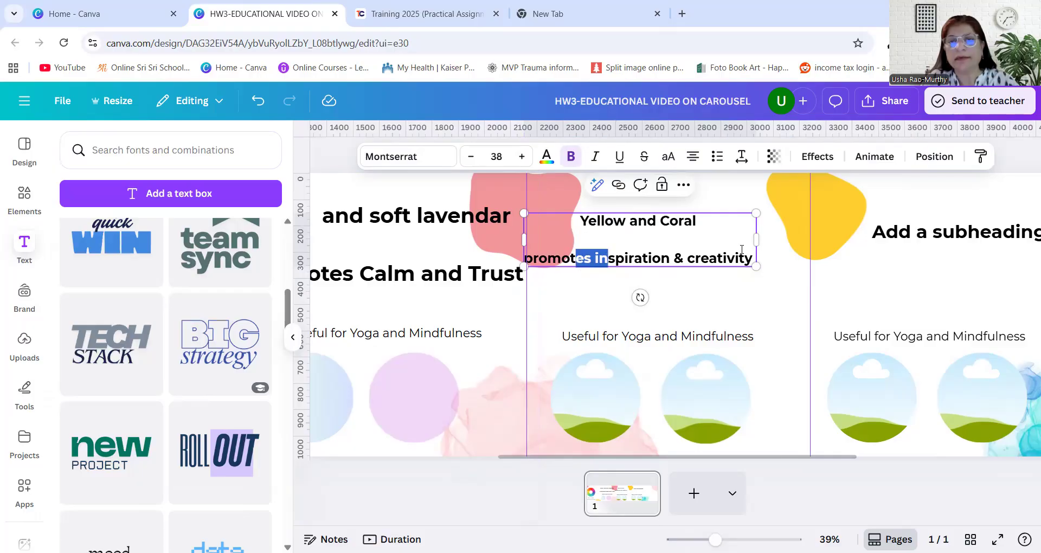
left_click_drag(521, 241, 537, 241)
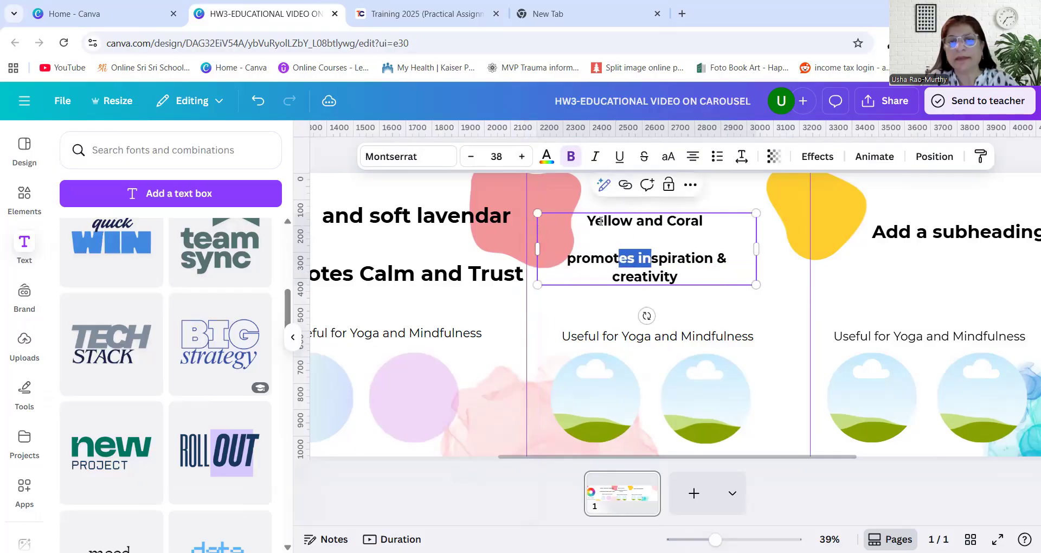
Set the third panel's heading to font size 59, matching the second panel's heading
left_click(426, 234)
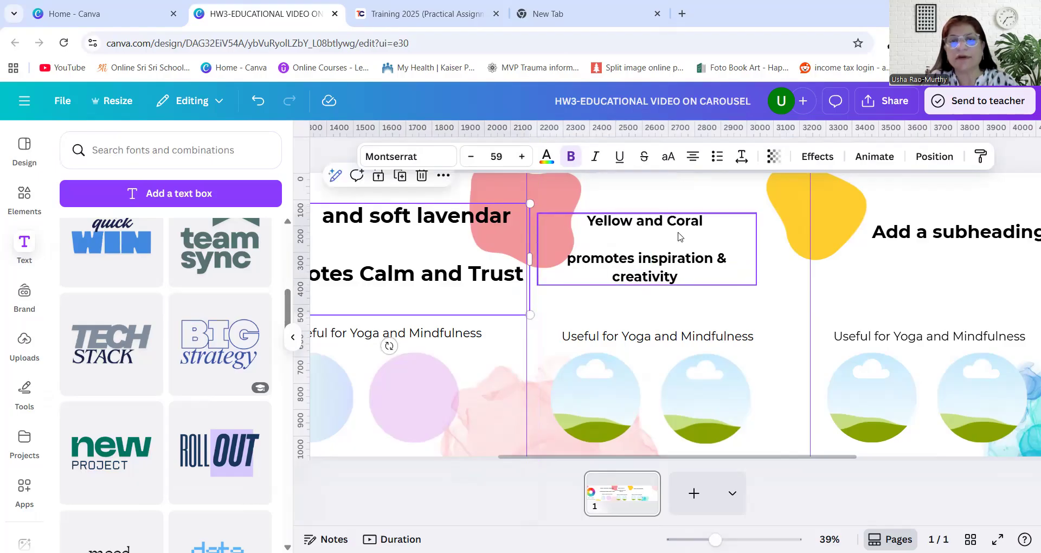
left_click(638, 240)
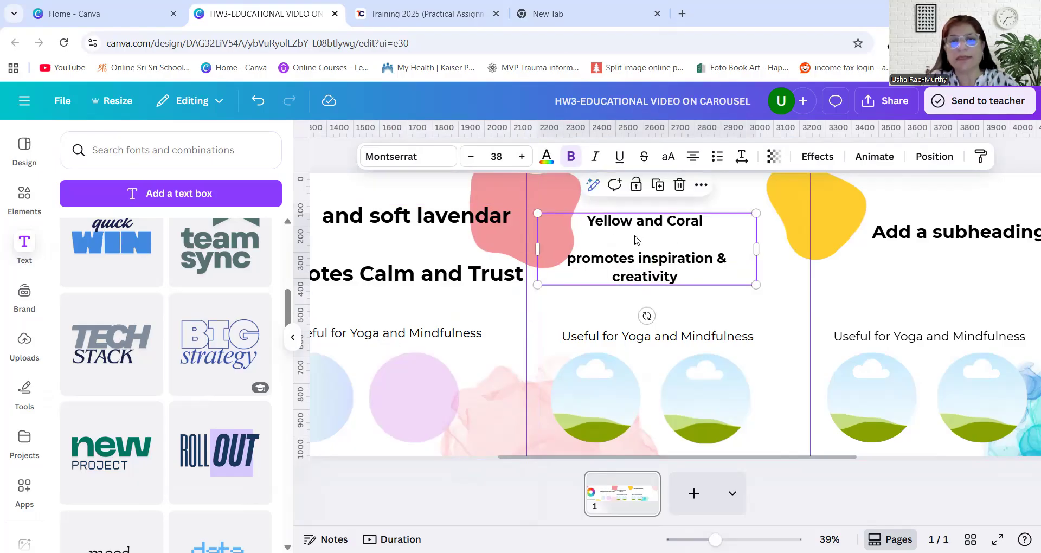
left_click(523, 158)
left_click(524, 159)
left_click(523, 159)
left_click(523, 158)
left_click(523, 158)
left_click(522, 157)
left_click(523, 157)
left_click(522, 157)
left_click(522, 158)
left_click(522, 157)
left_click(522, 158)
left_click(522, 158)
left_click(523, 157)
left_click(523, 157)
left_click(522, 158)
left_click(522, 157)
left_click(522, 157)
left_click(522, 157)
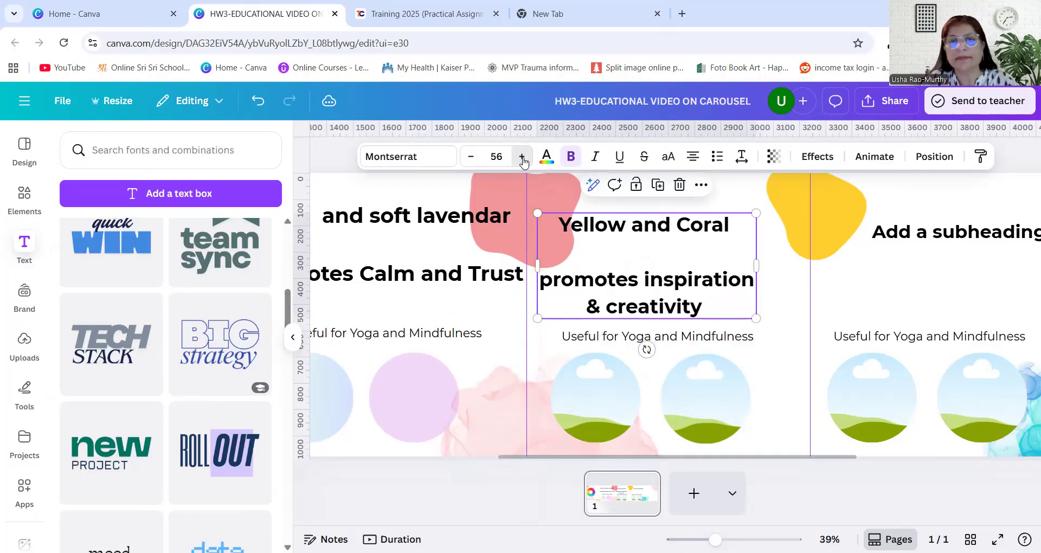
left_click(523, 158)
left_click(523, 159)
left_click(523, 159)
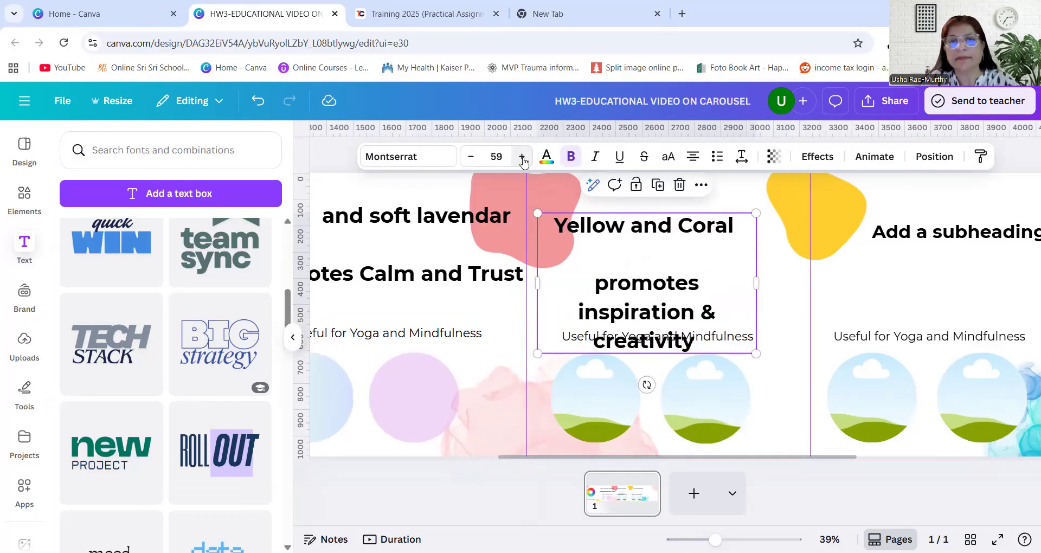
Widen the third panel's heading box toward the next guide and adjust the vertical positions of the second and third panels' headings
left_click_drag(757, 282, 798, 269)
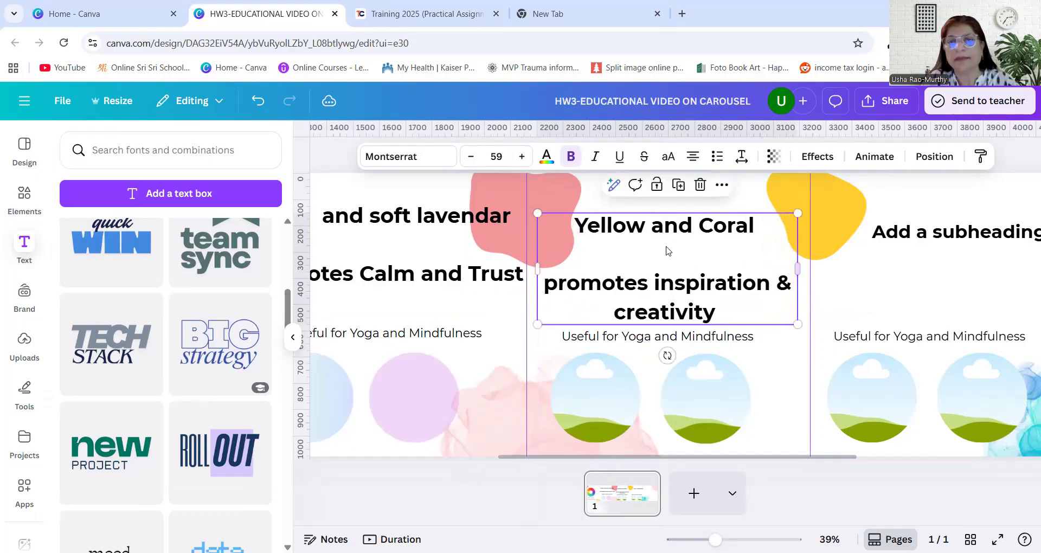
left_click_drag(663, 237, 665, 236)
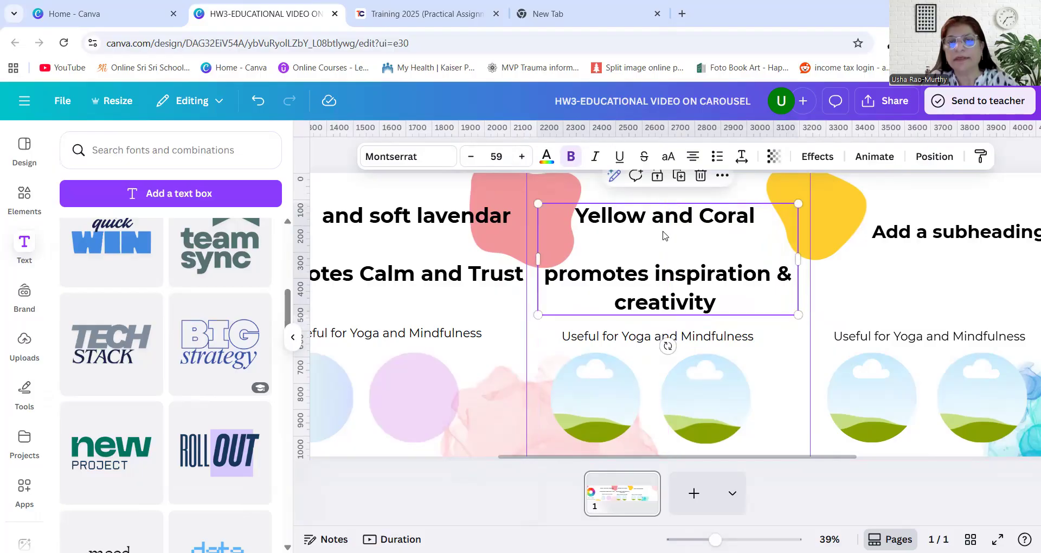
left_click(481, 267)
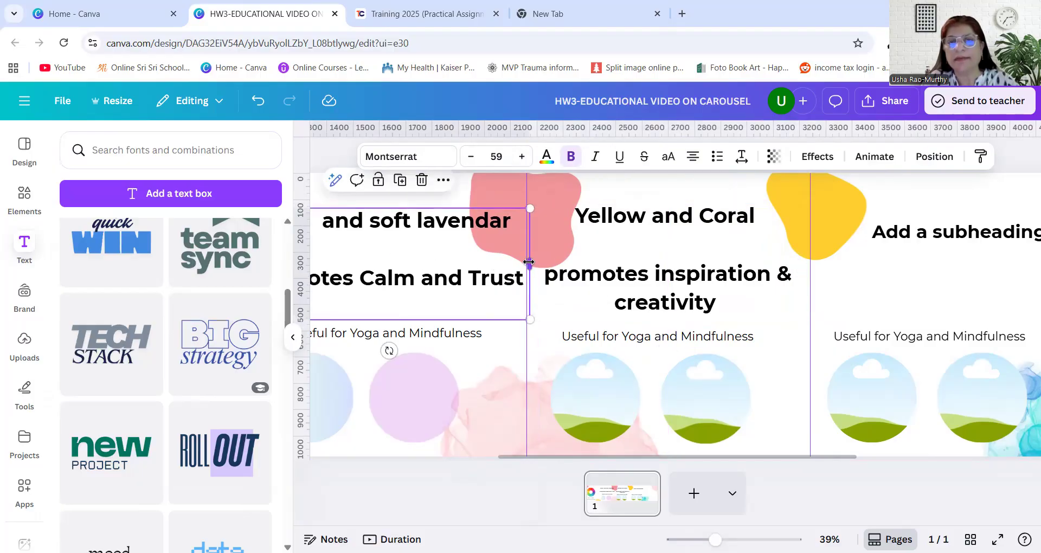
Replace the third panel's caption with "Helpful for Art Workshop images"
left_click(586, 261)
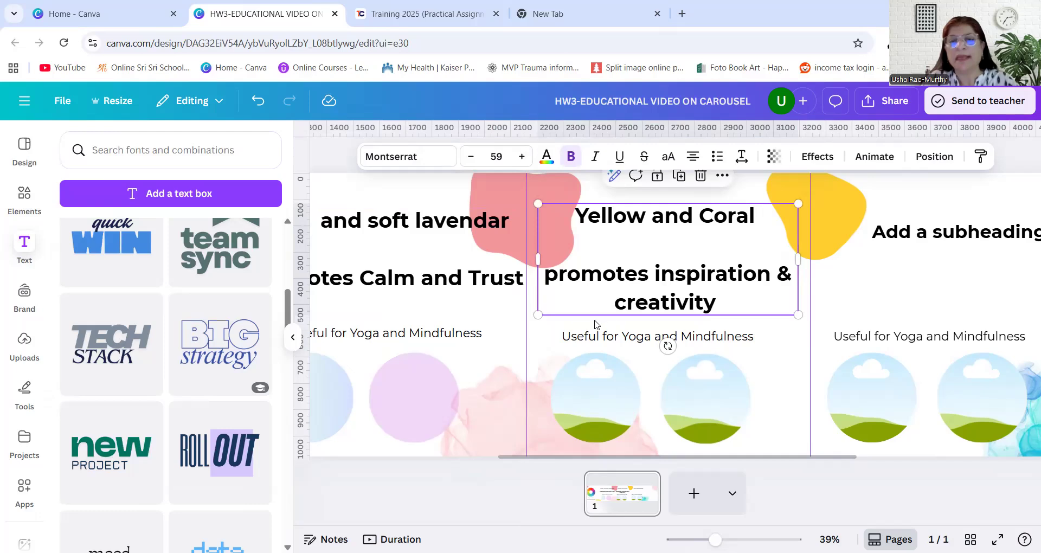
left_click(580, 339)
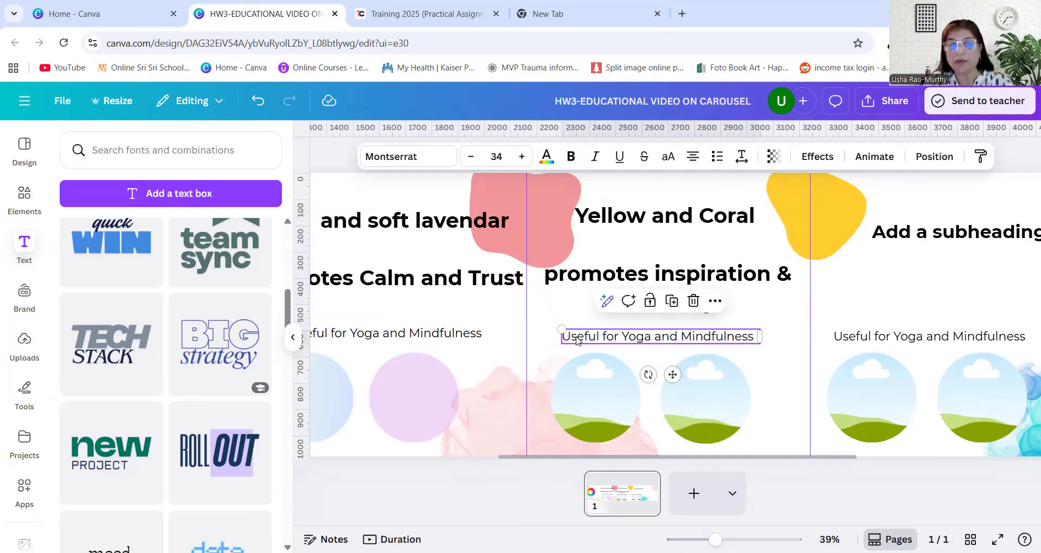
double_click(579, 336)
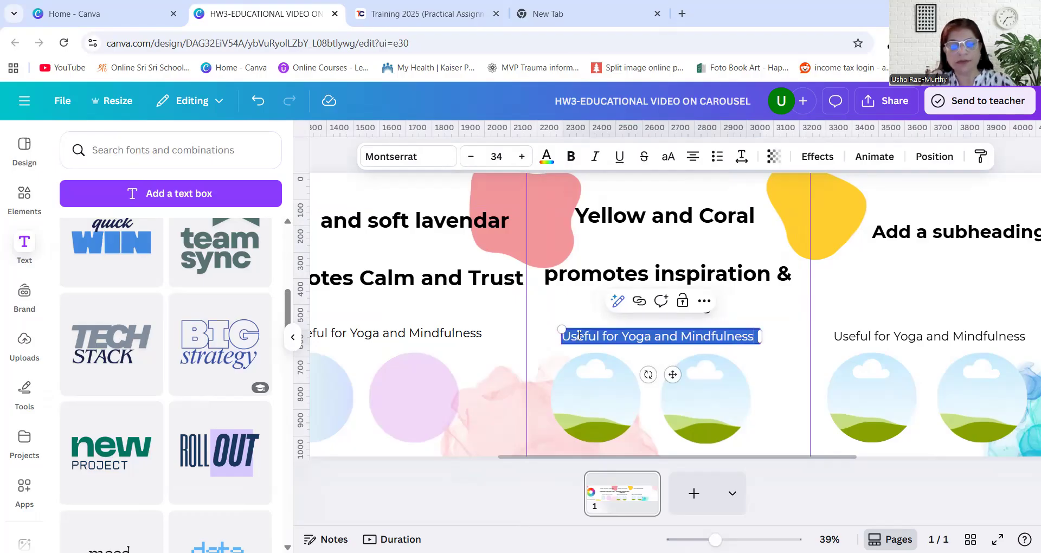
type("H")
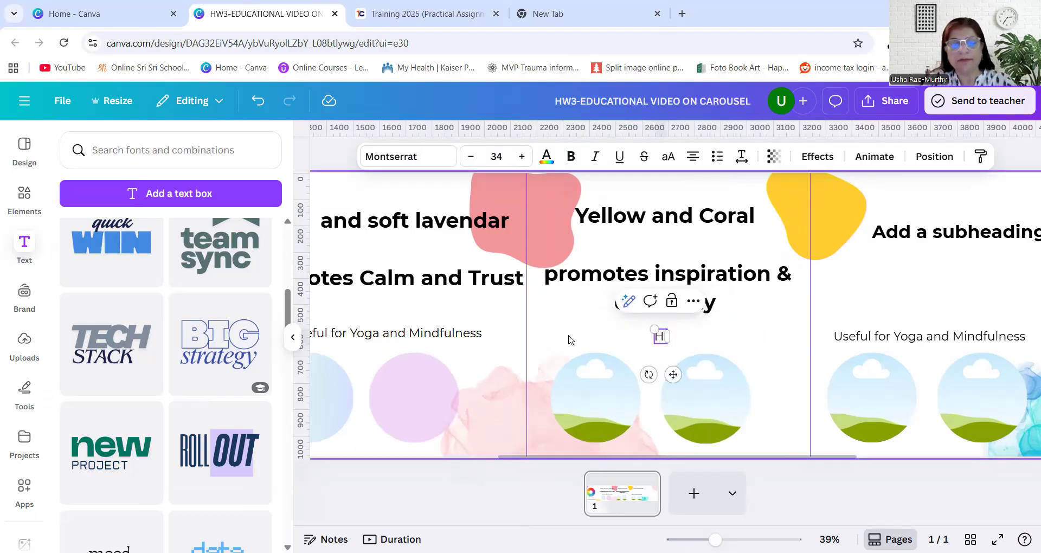
type("lepful")
key("BackSpace")
key("BackSpace")
key("BackSpace")
key("BackSpace")
key("BackSpace")
key("BackSpace")
type("elpful")
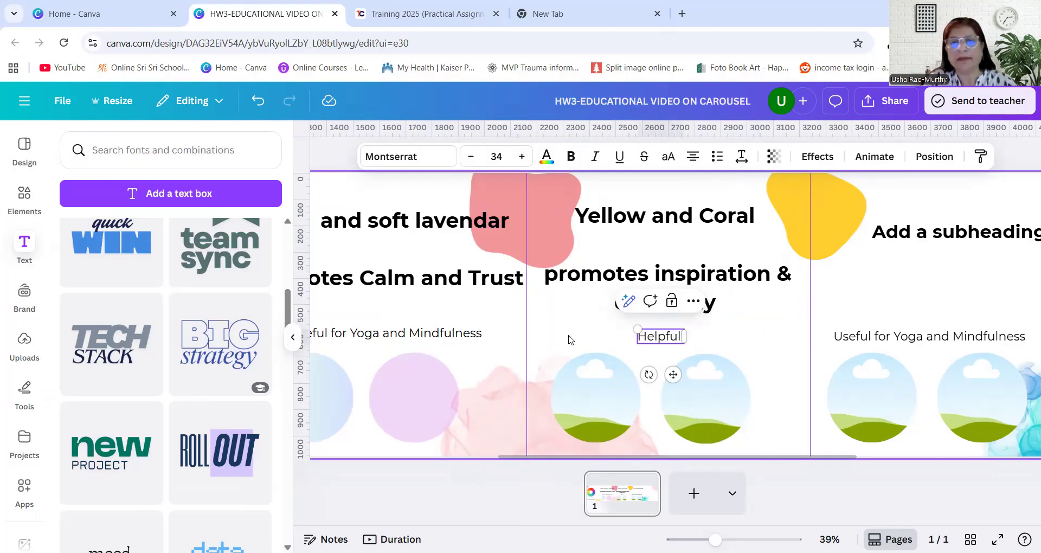
type(" for A")
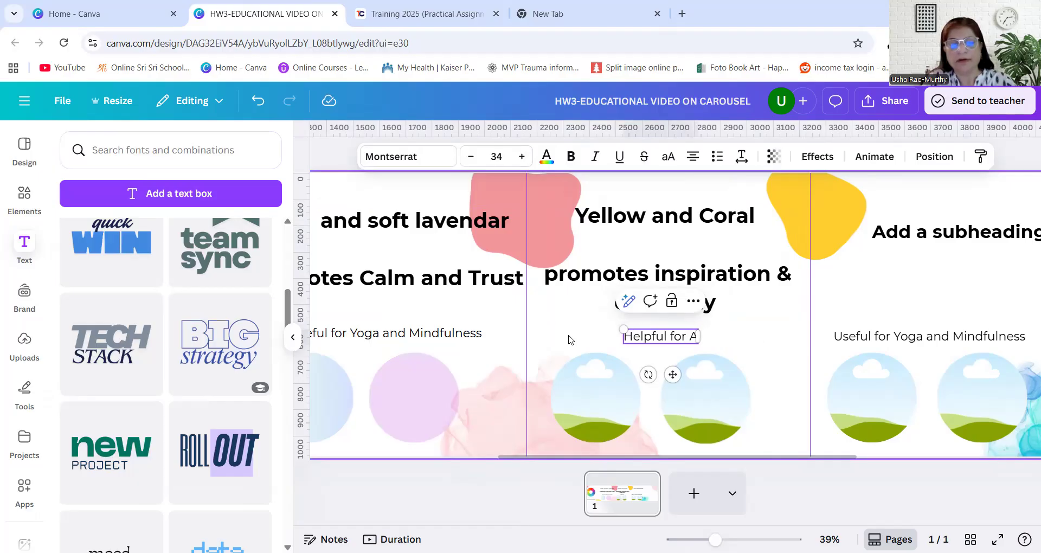
type("rt Workshop")
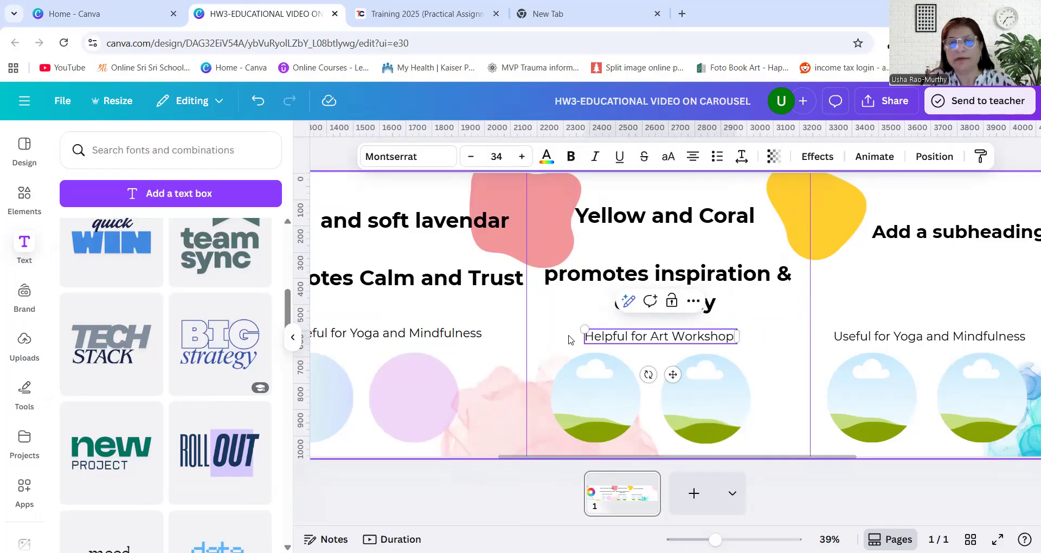
type("  images")
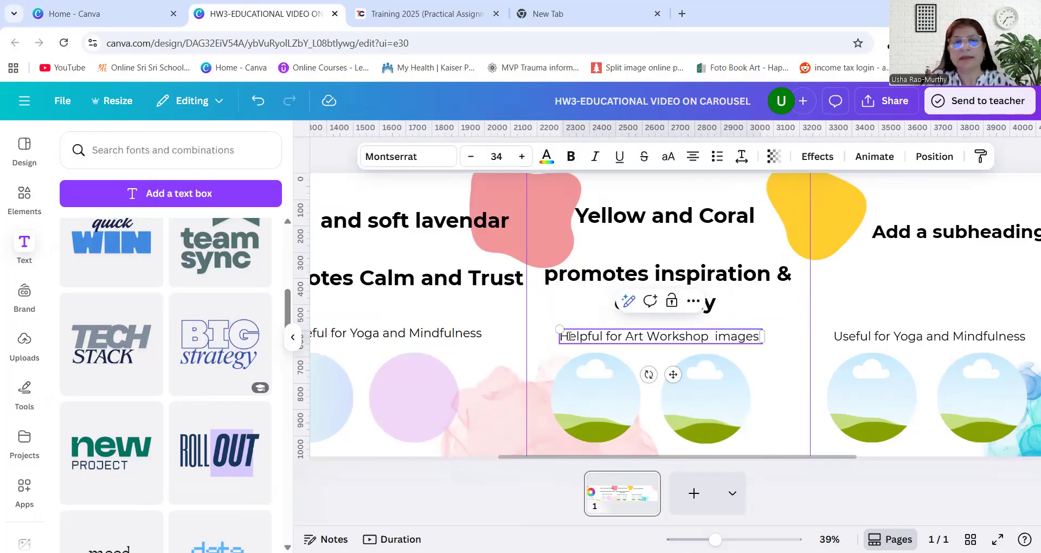
Append the word "images" to the second panel's caption, "Useful for Yoga and Mindfulness"
left_click(339, 336)
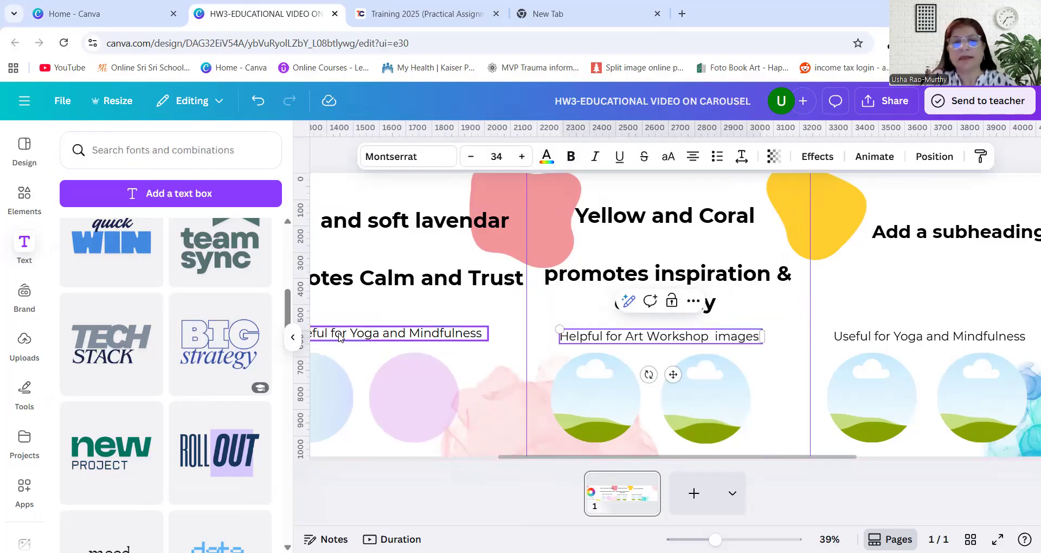
scroll(480, 337, "left", 10)
double_click(477, 325)
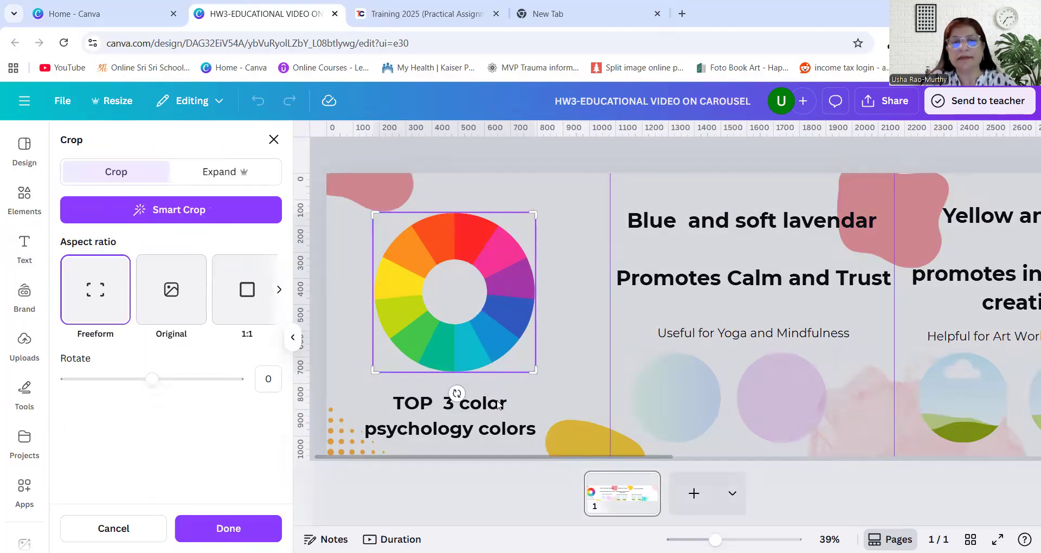
left_click(713, 333)
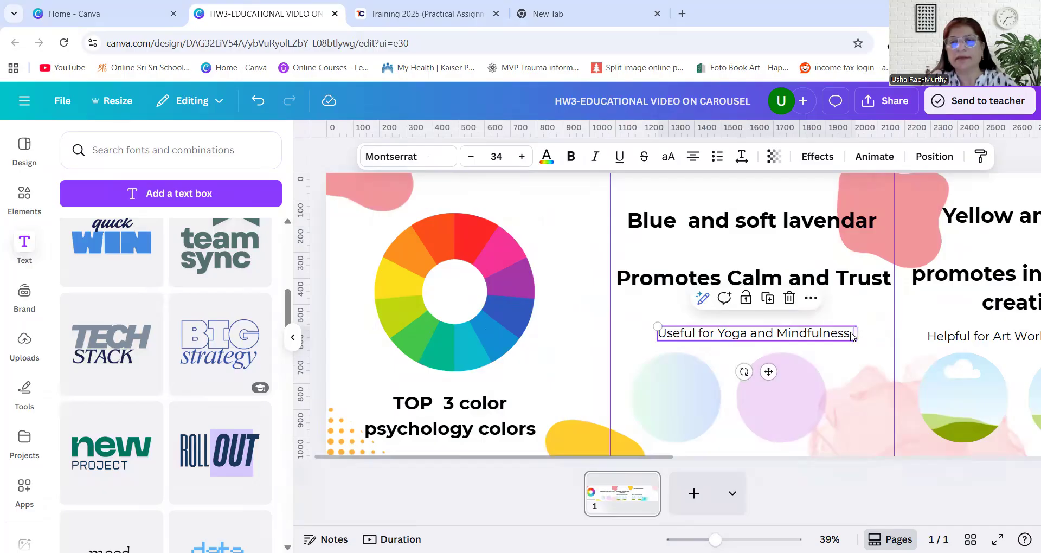
left_click(852, 334)
type("images")
left_click(868, 382)
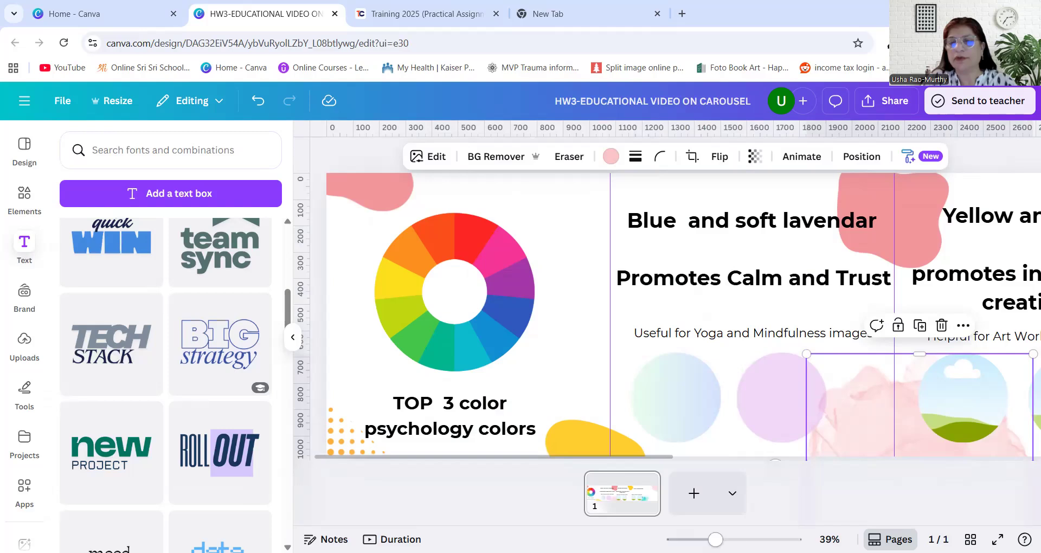
Fill the third panel's first circle frame with yellow and make it partly transparent
mouse_move(715, 539)
left_mouse_down()
mouse_move(727, 540)
mouse_move(715, 539)
left_mouse_up()
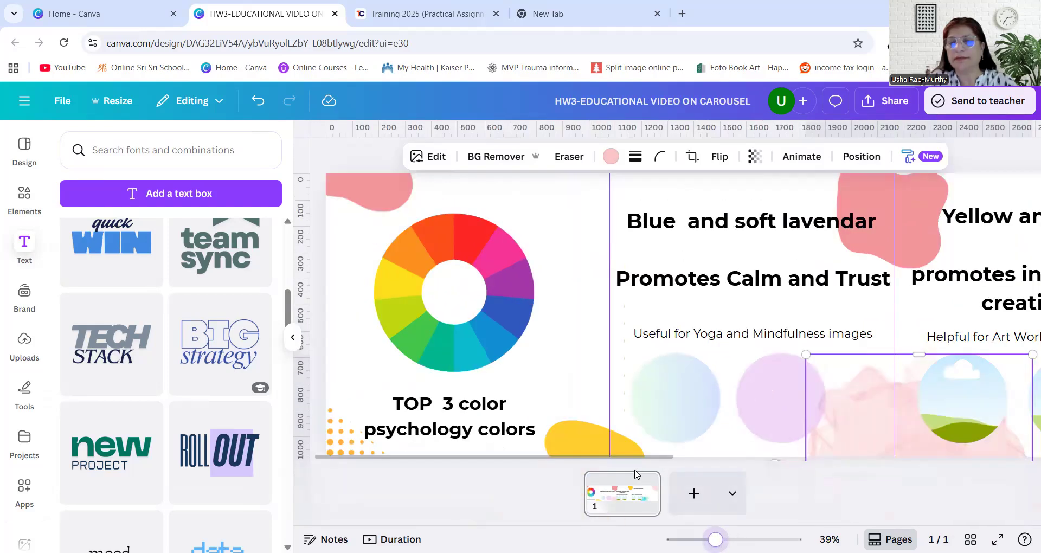
left_click_drag(636, 460, 804, 461)
left_click(646, 402)
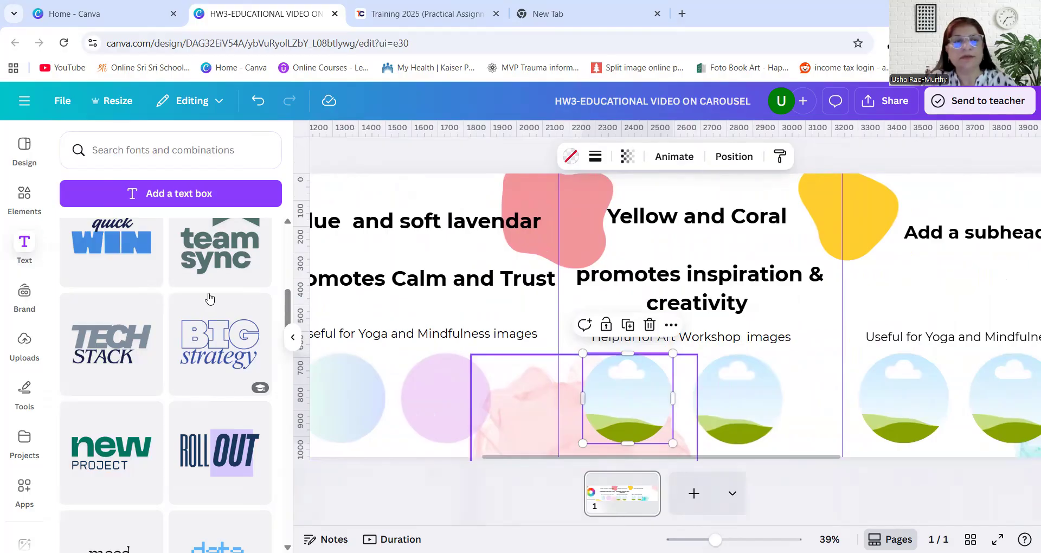
left_click(23, 209)
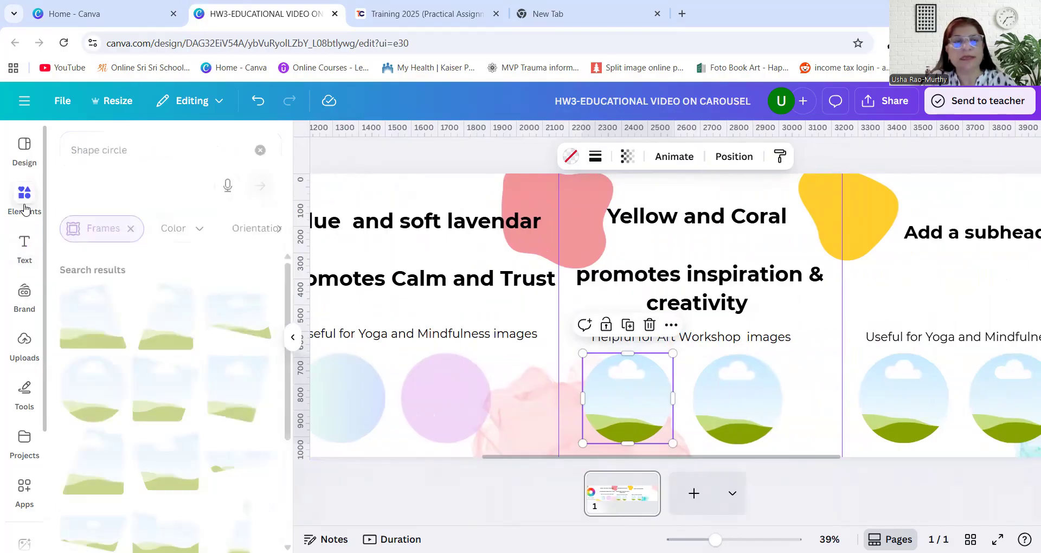
left_click(174, 239)
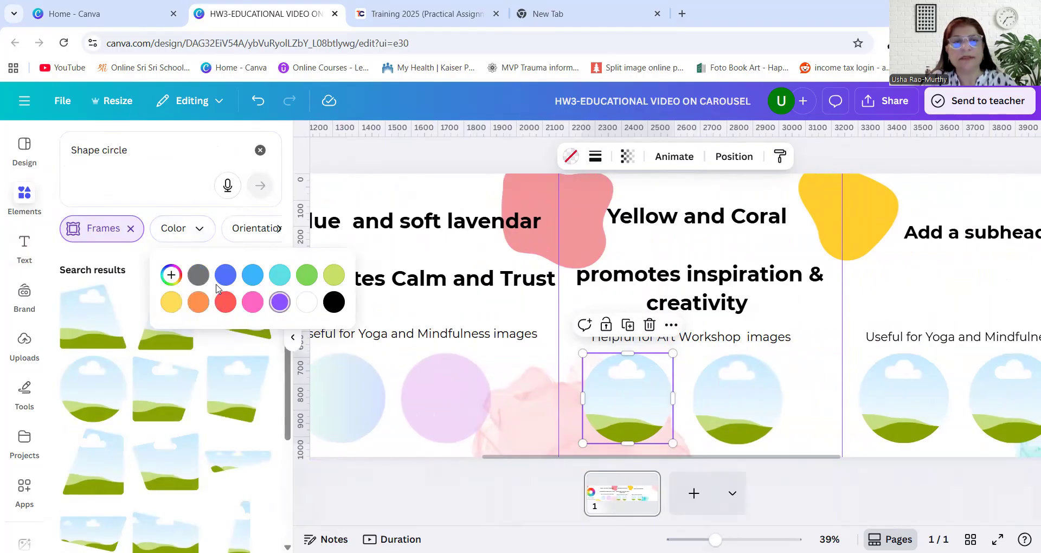
left_click(169, 304)
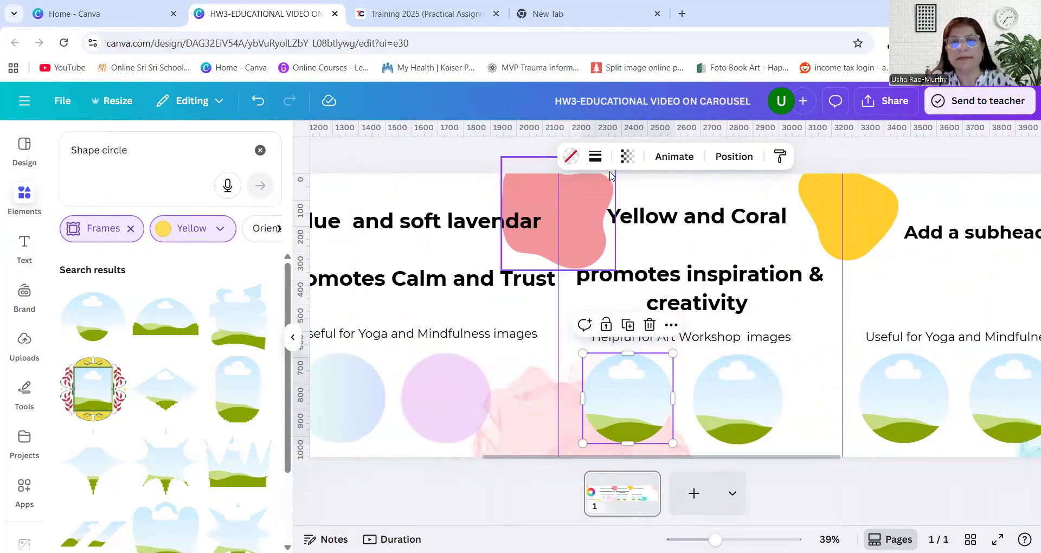
left_click(628, 157)
left_click_drag(658, 212, 608, 212)
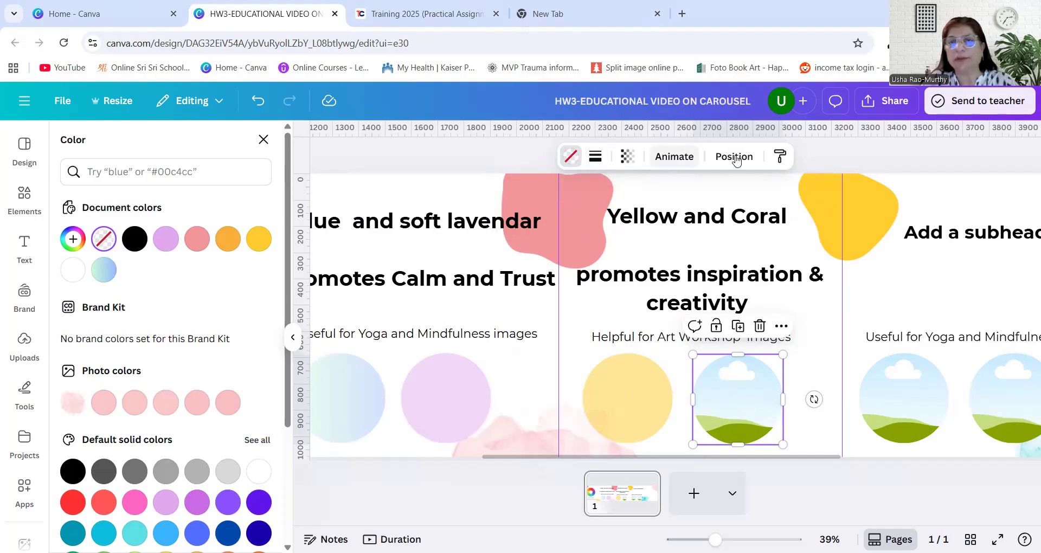
Fill the third panel's second circle frame with Pastel red (#f2969b) and make it slightly transparent
left_click(573, 159)
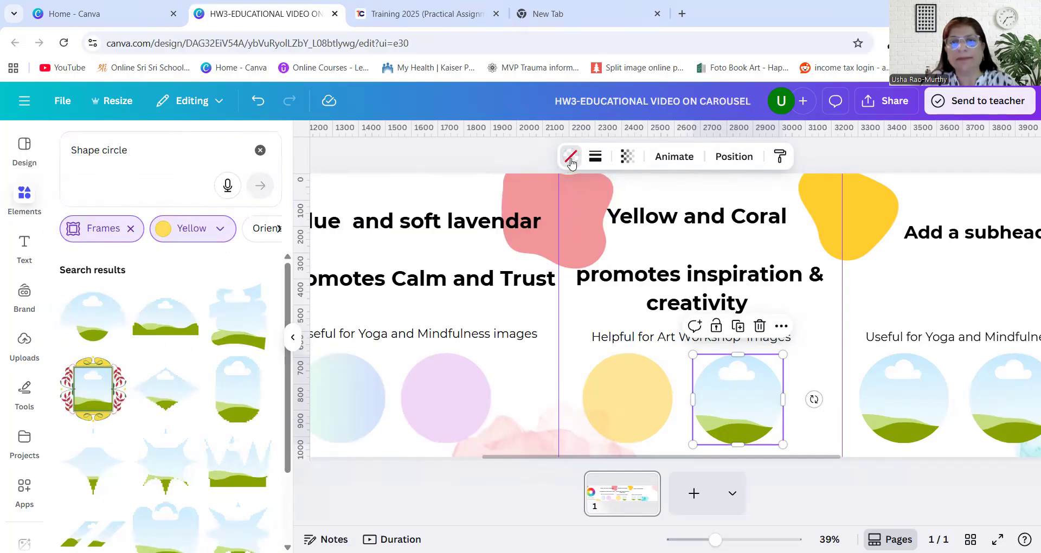
left_click(570, 158)
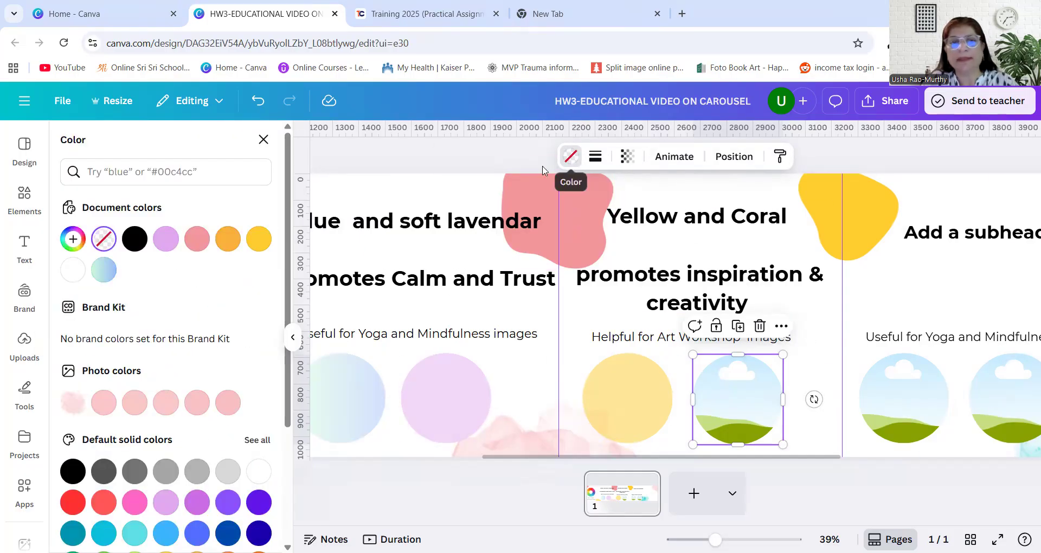
left_click(196, 247)
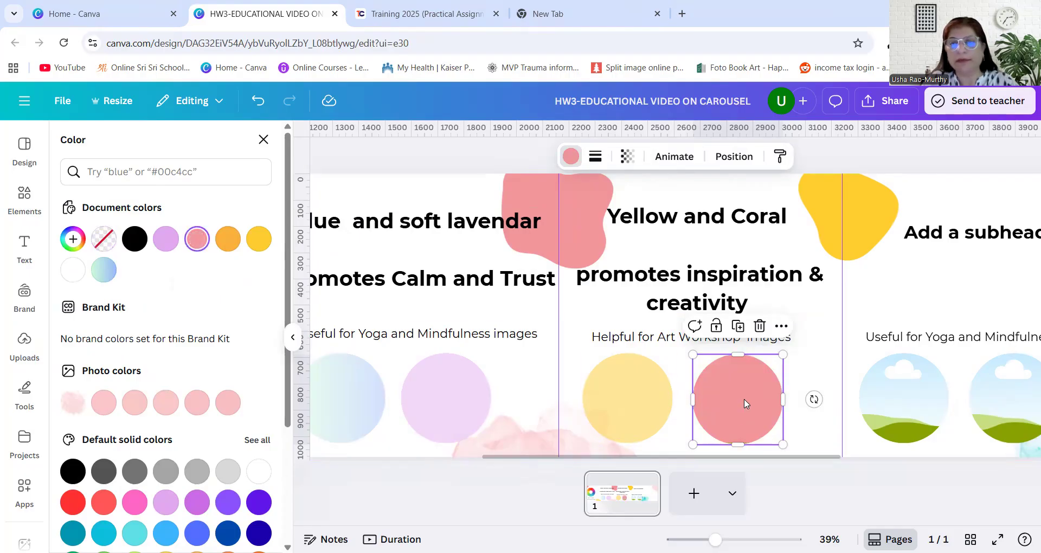
left_click(628, 156)
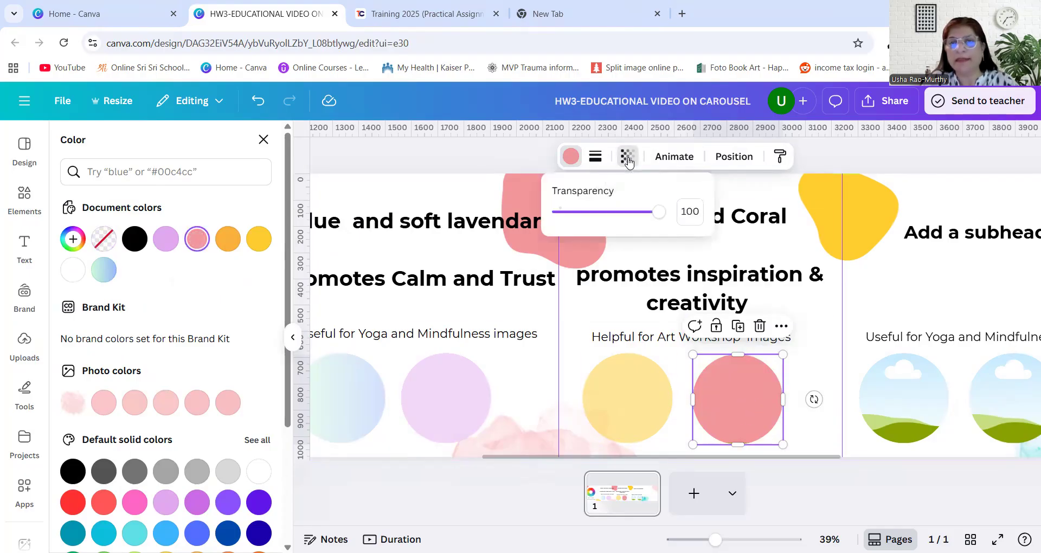
left_click_drag(658, 212, 635, 219)
left_click(816, 350)
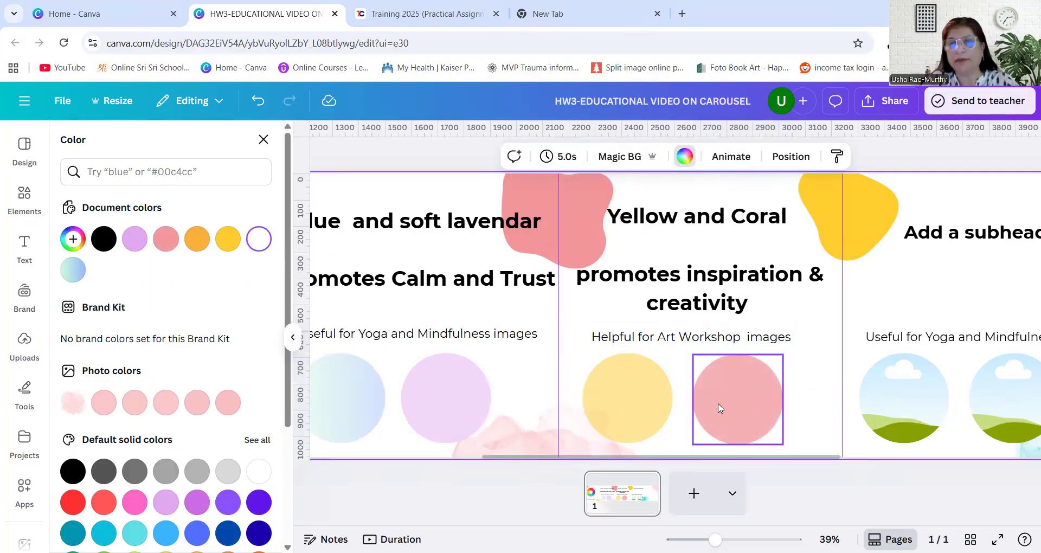
Replace the fourth panel's placeholder subheading with "Green and Beige"
left_click_drag(747, 459, 840, 469)
left_click(785, 237)
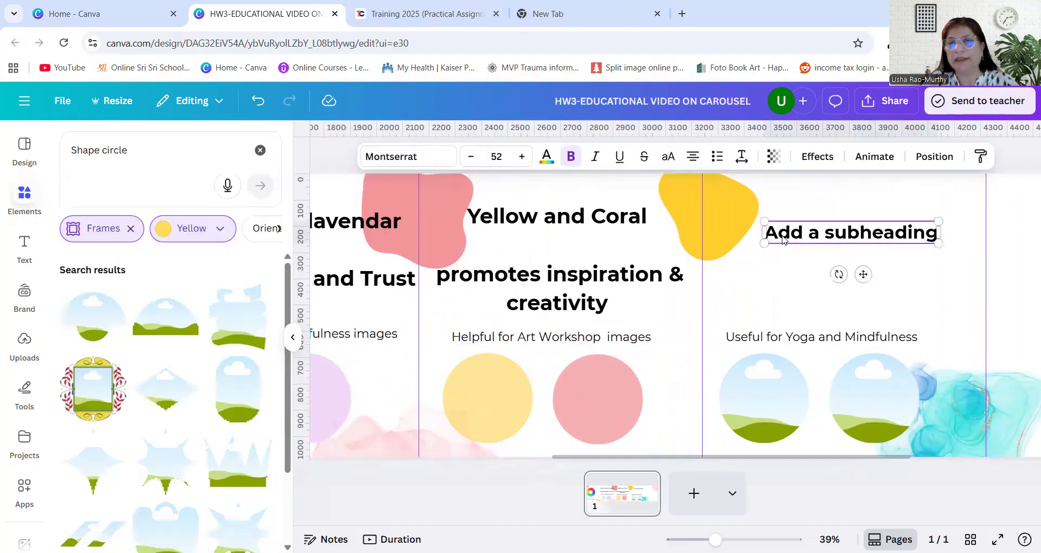
left_click(783, 235)
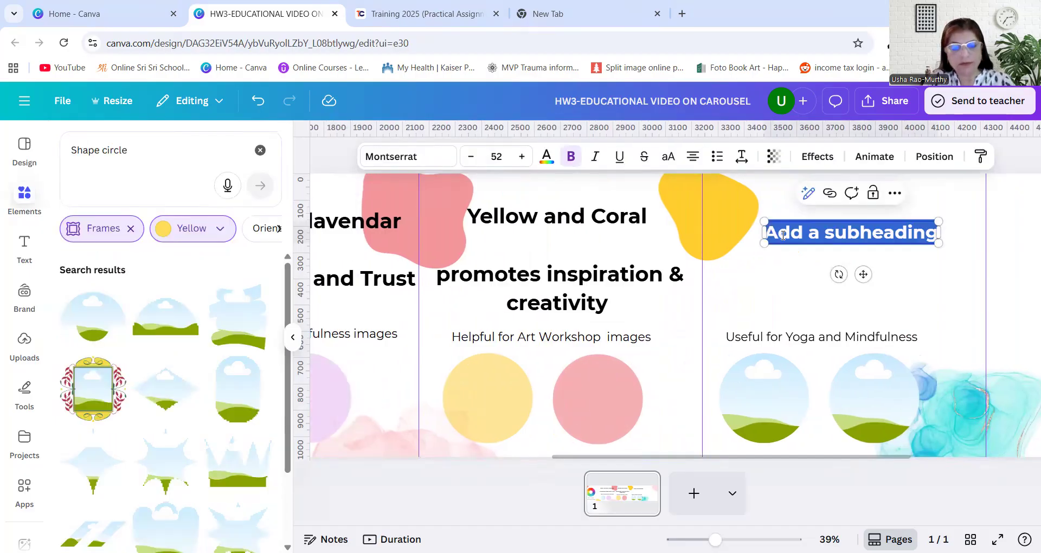
type("Green and Beige")
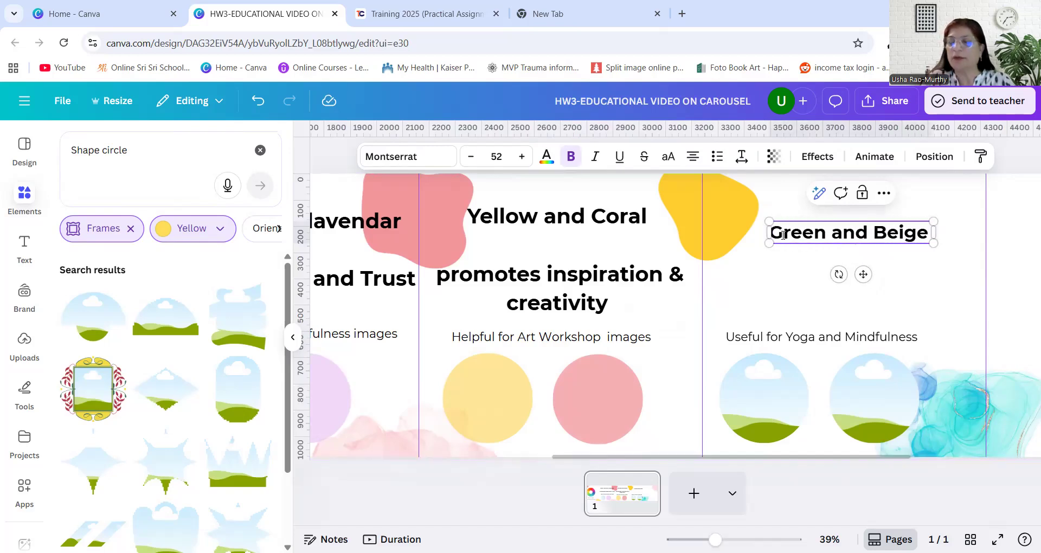
Add "promotes the feeling of" and "grounding and feeling safe" as two lines below "Green and Beige"
key("Return")
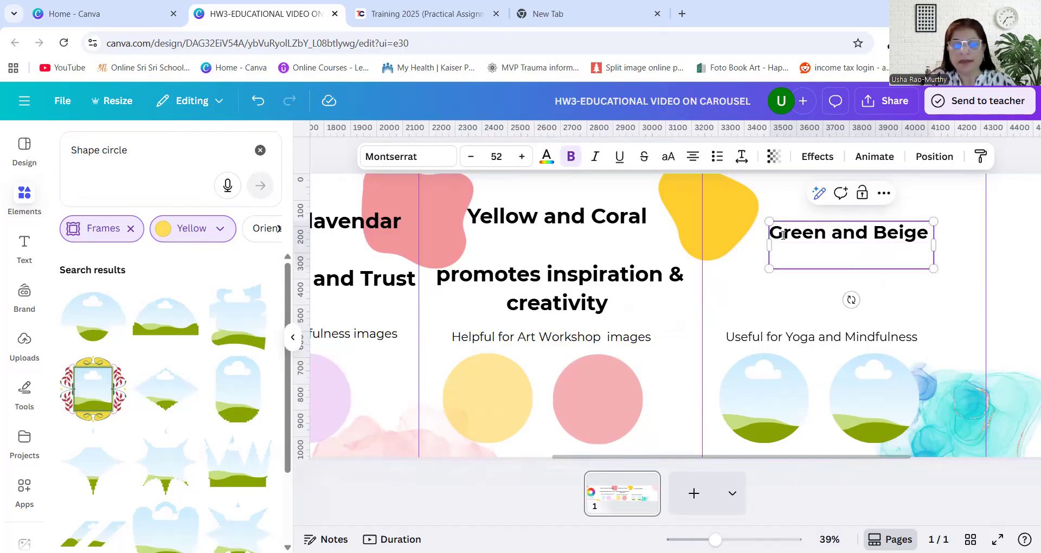
type("pr")
type("motes")
key("BackSpace")
key("BackSpace")
key("BackSpace")
key("BackSpace")
key("BackSpace")
key("BackSpace")
type("romotes ")
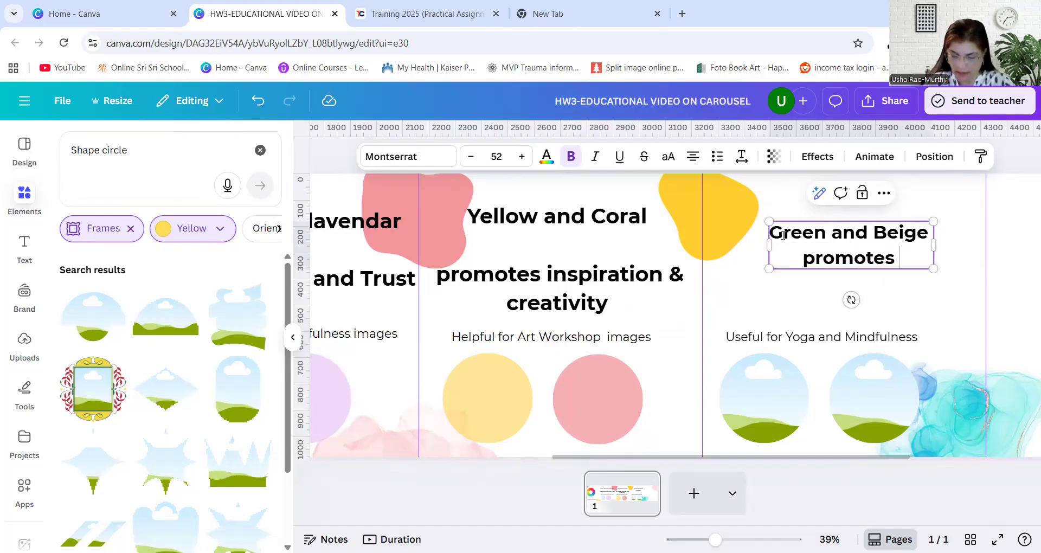
type("the feeling of")
key("Return")
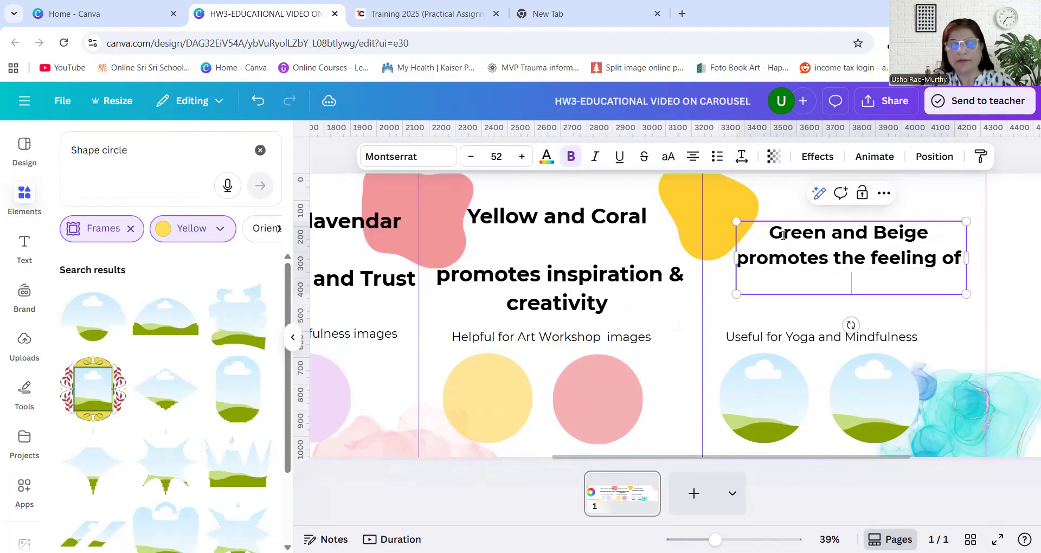
type("ground")
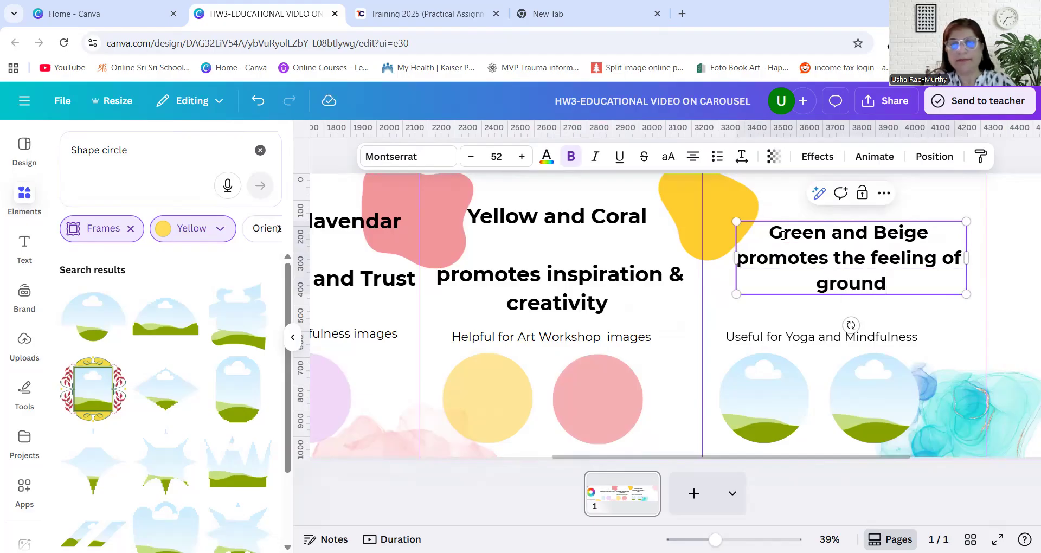
type("ing and")
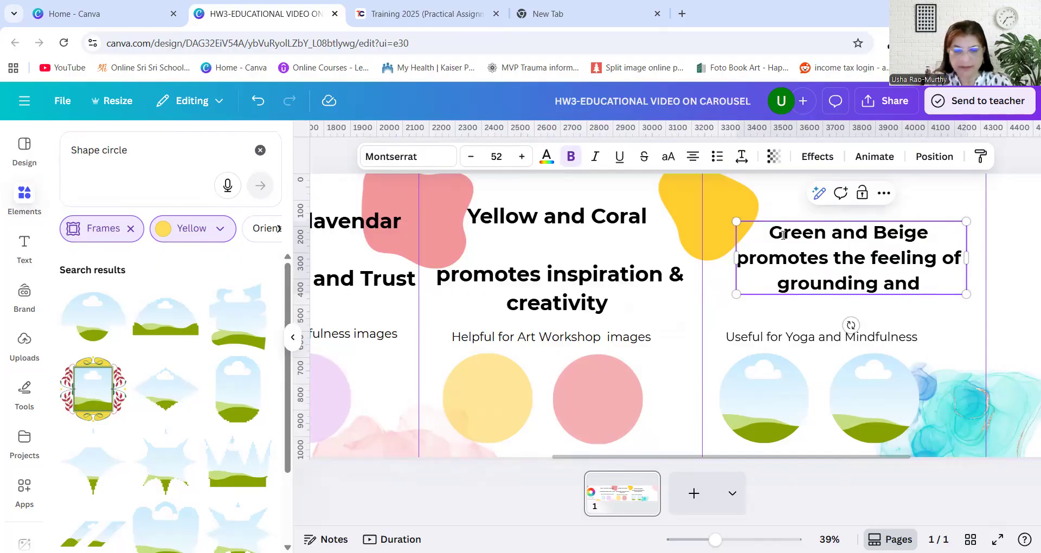
type("feeling")
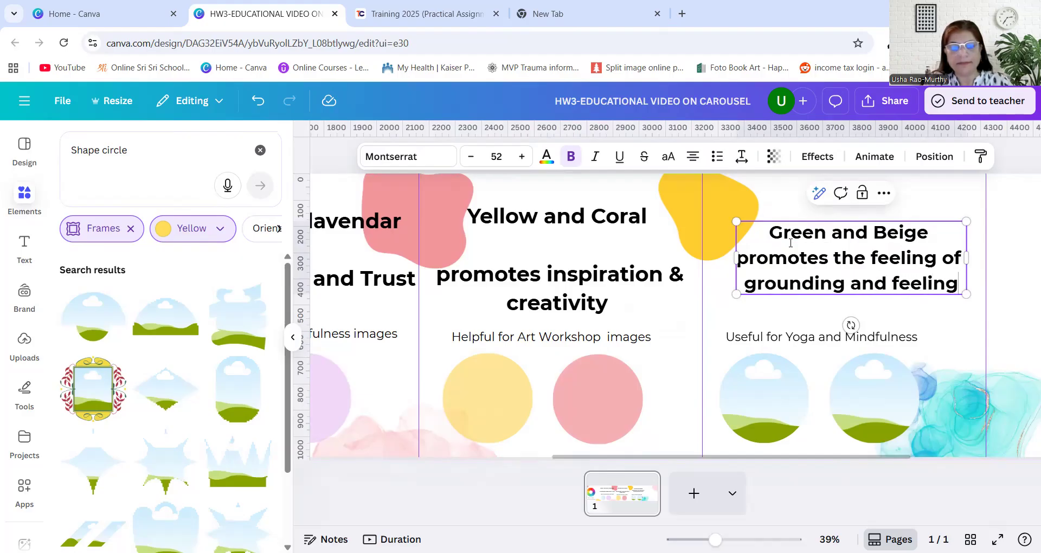
type(" sag")
key("BackSpace")
type("fe")
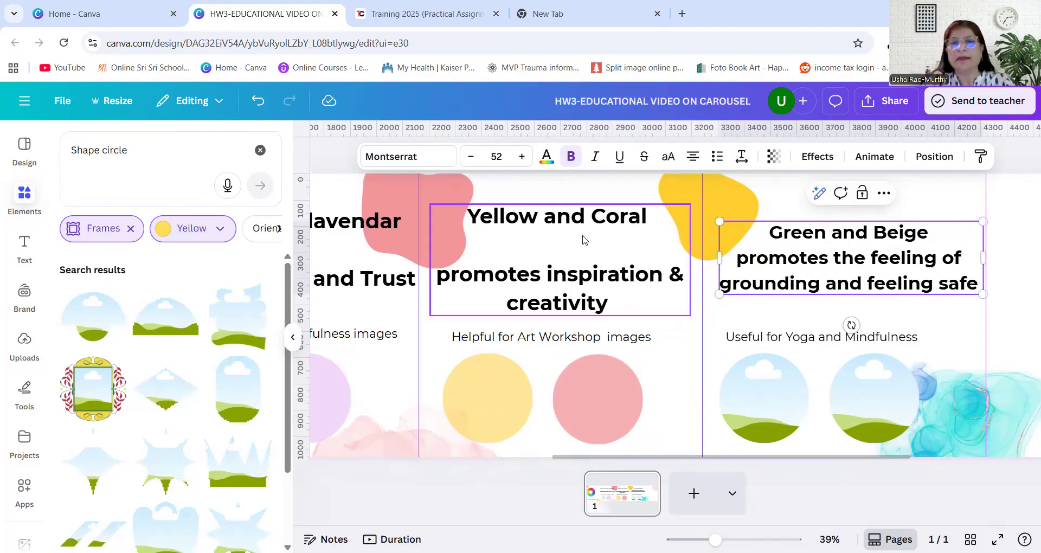
Set the fourth panel's heading to font size 59, matching the third panel's heading
left_click(539, 226)
left_click(768, 238)
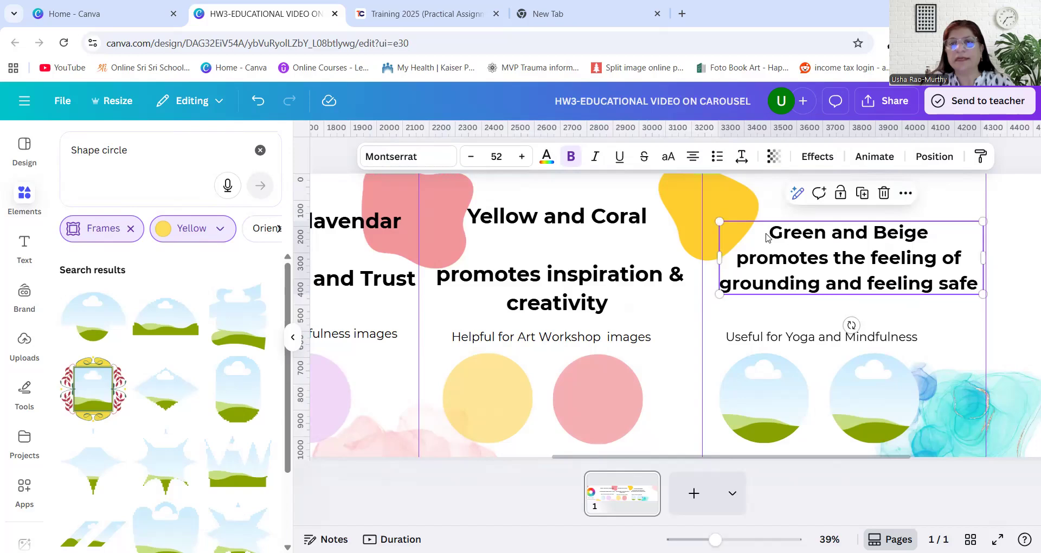
left_click(522, 156)
left_click(522, 157)
left_click(523, 157)
left_click(522, 156)
left_click(522, 157)
left_click(523, 157)
left_click(523, 157)
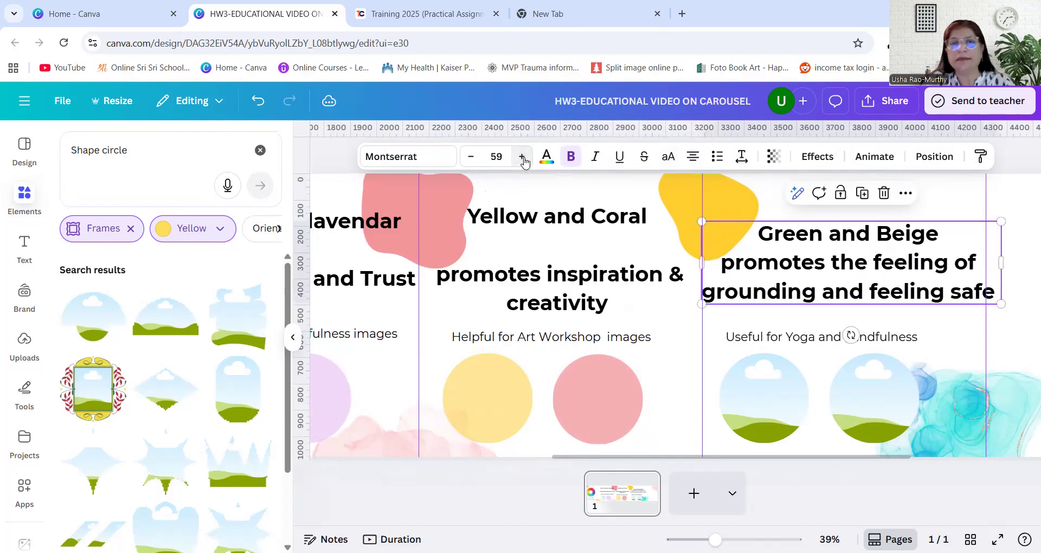
Narrow the fourth panel's heading box to fit inside the panel and move it slightly upward
left_click_drag(1001, 263, 986, 263)
left_click_drag(849, 254, 849, 245)
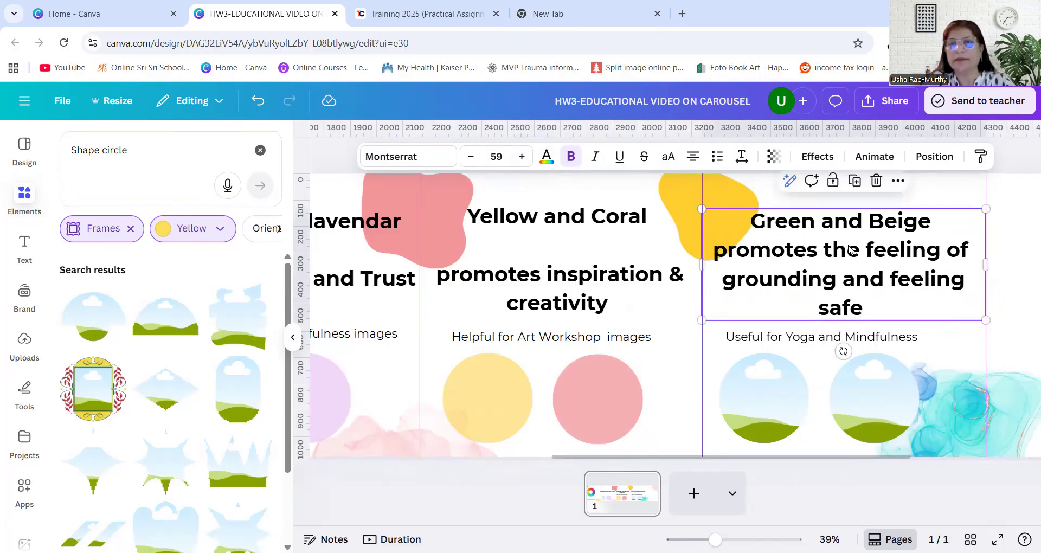
Replace the fourth panel's caption with "Helpful for Mental Health awareness" on a single line
double_click(805, 340)
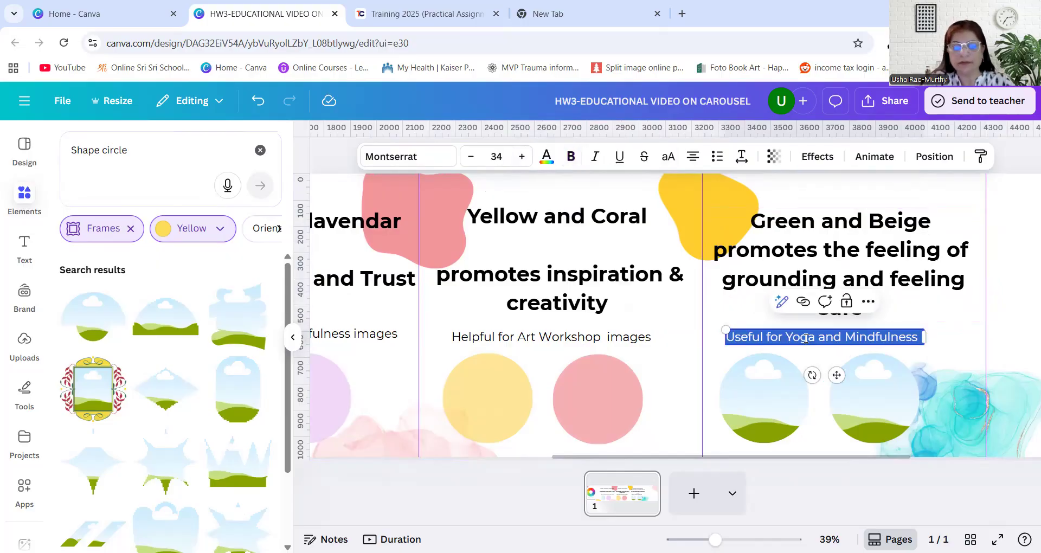
type("Helpfu")
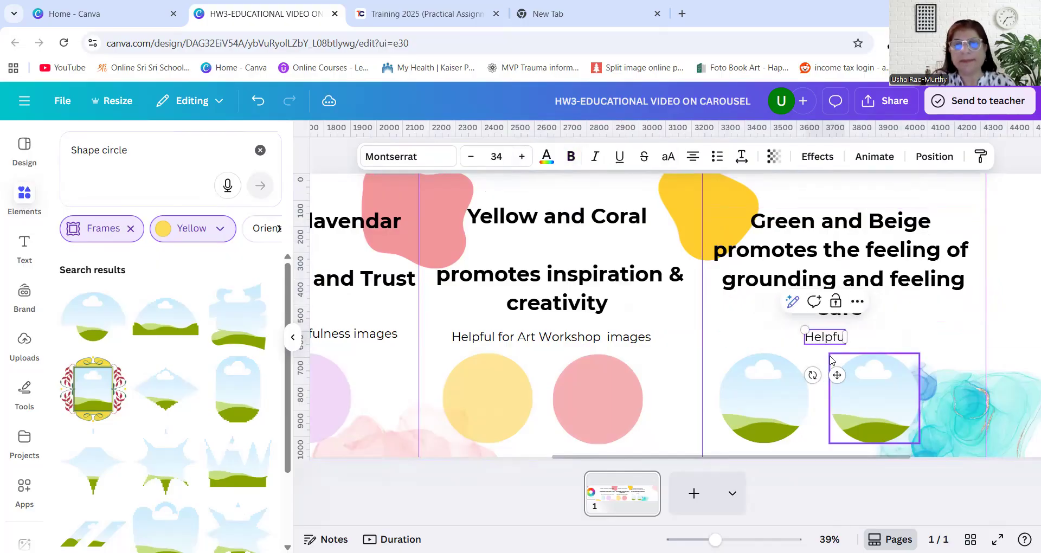
type("l for")
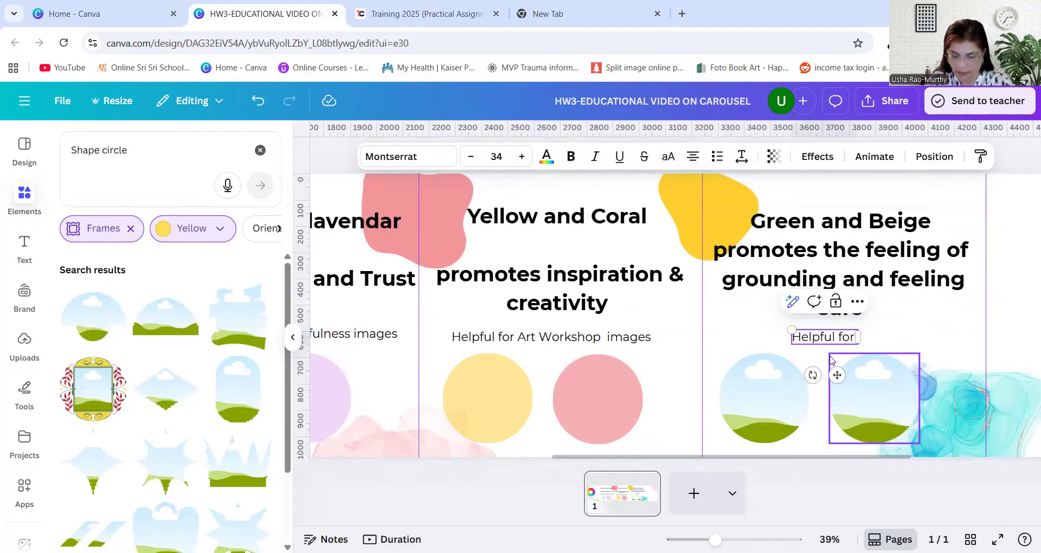
type(" Mental Health awareness")
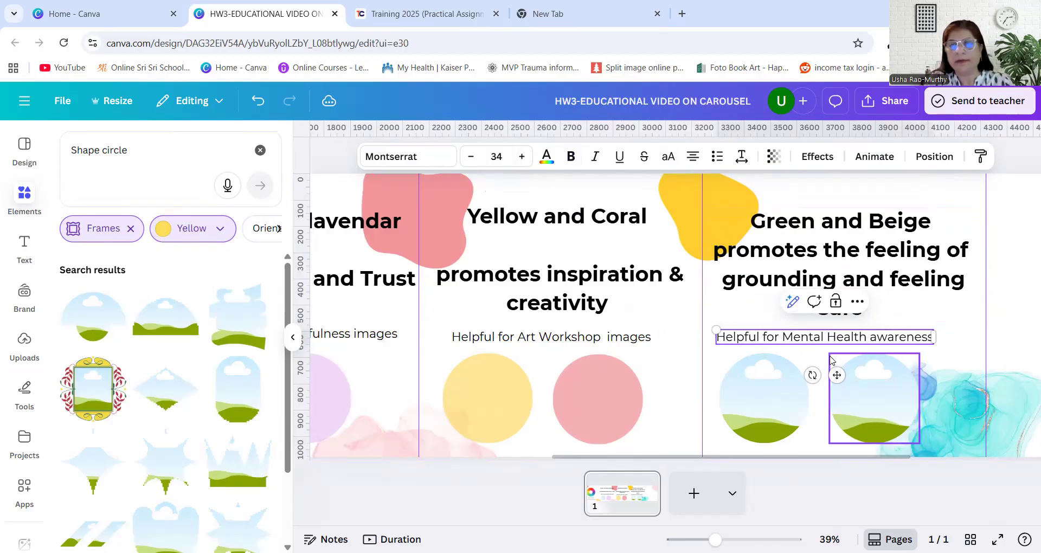
key("Return")
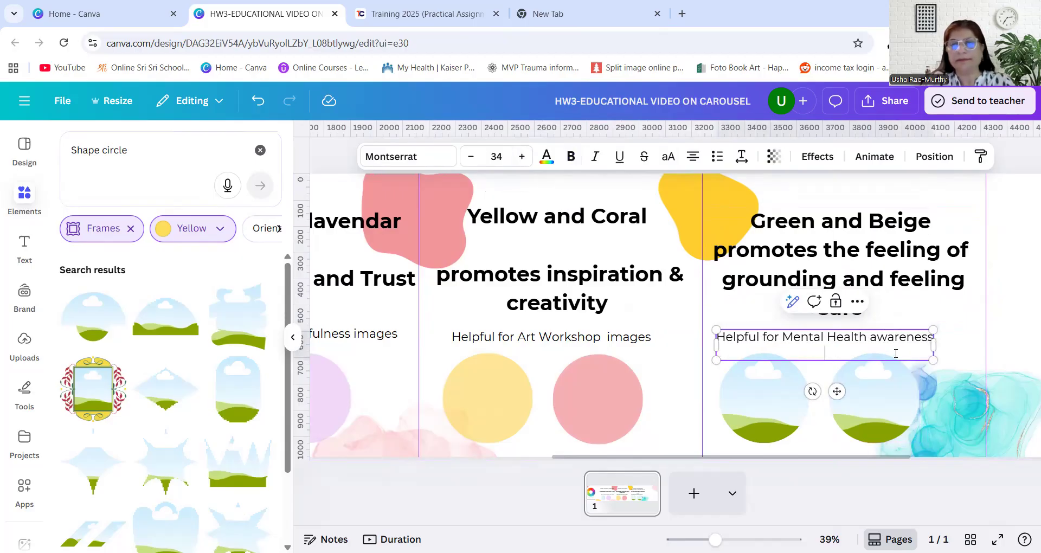
left_click(258, 100)
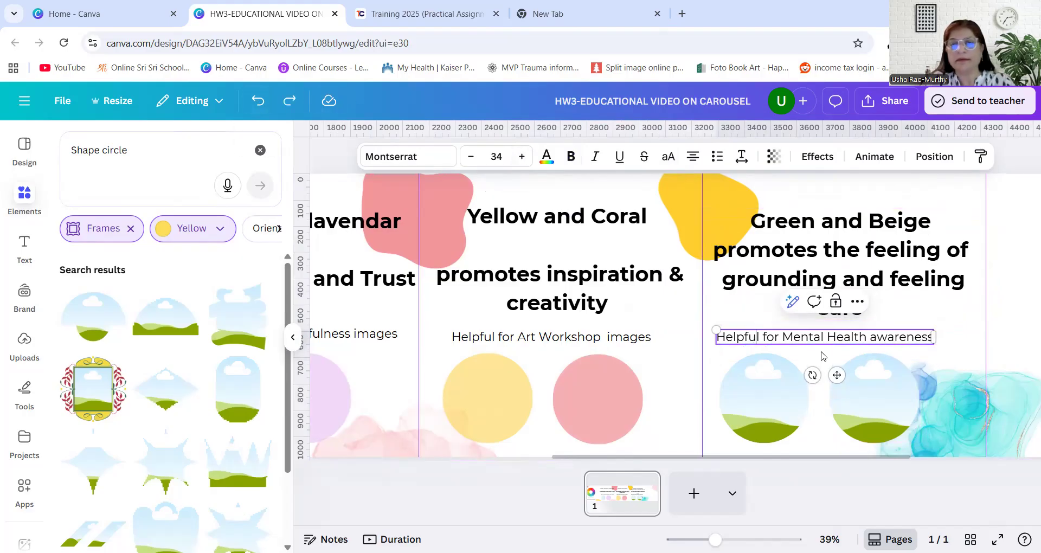
left_click_drag(841, 375, 840, 375)
Try a blank line after "Green and Beige" in the fourth panel's heading, then undo the change
left_click(805, 271)
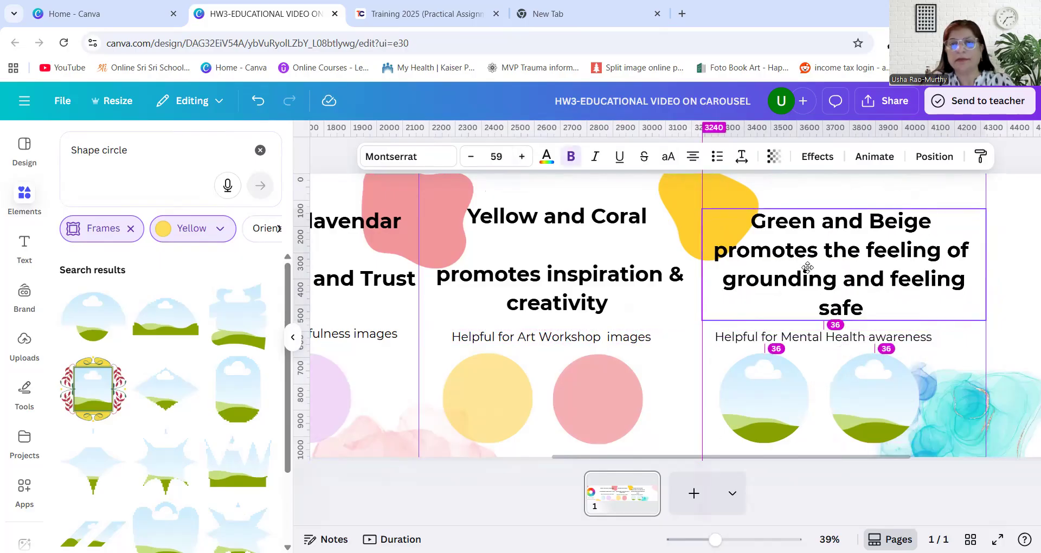
left_click(938, 229)
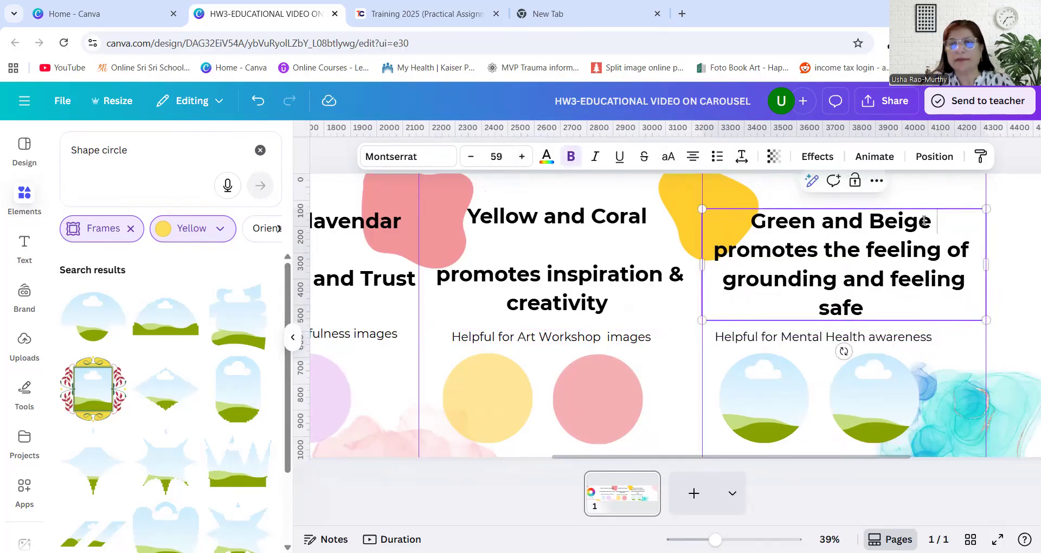
left_click(929, 221)
key("Return")
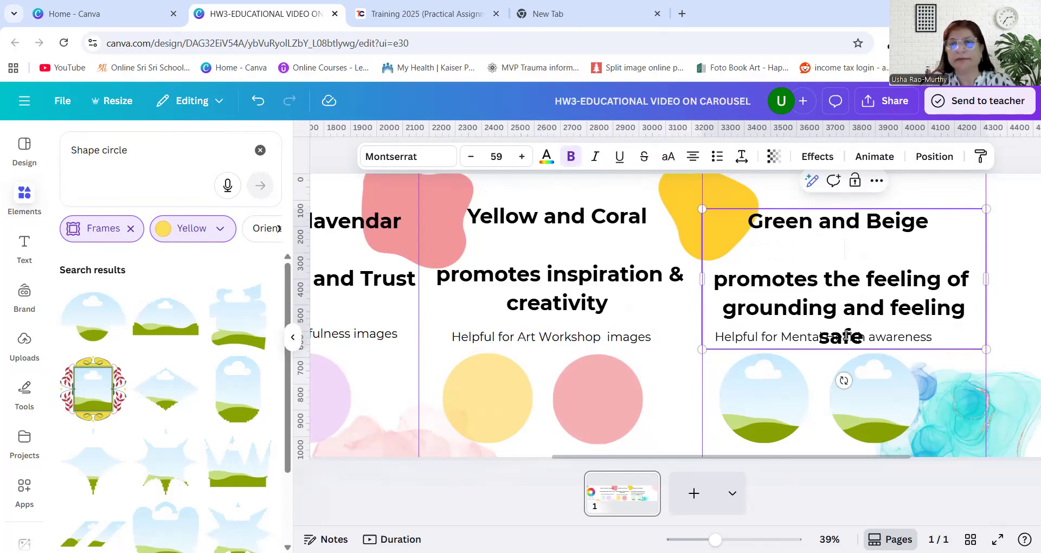
left_click_drag(816, 240, 809, 226)
left_click(716, 237)
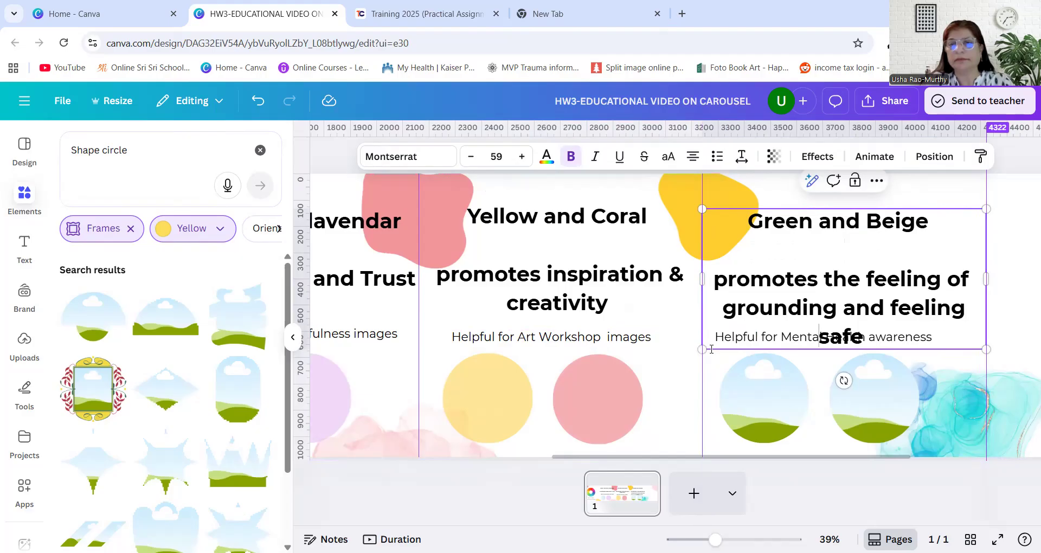
left_click(938, 385)
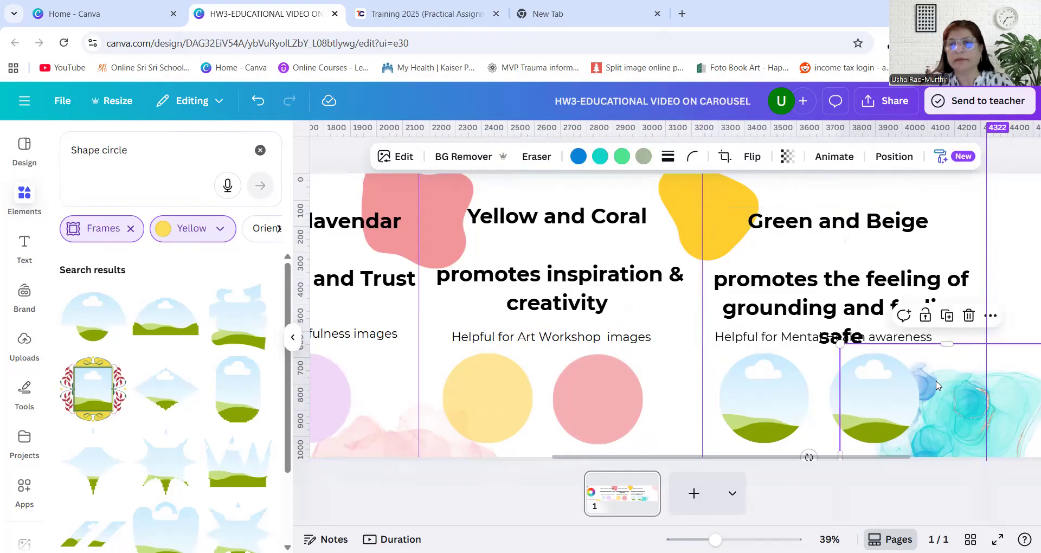
left_click(259, 105)
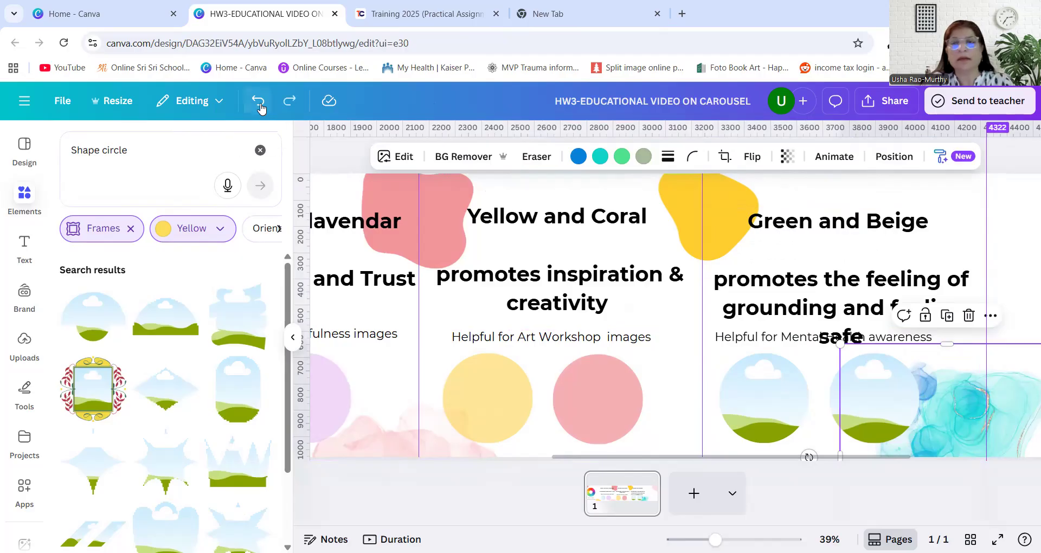
left_click(259, 103)
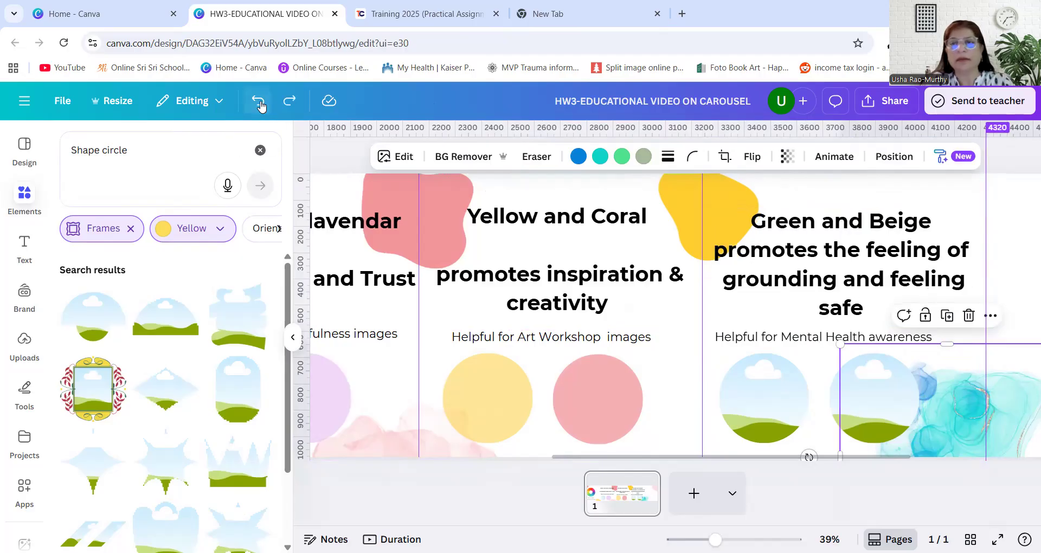
Remove the blank line after "Yellow and Coral" in the third panel's heading
left_click(722, 303)
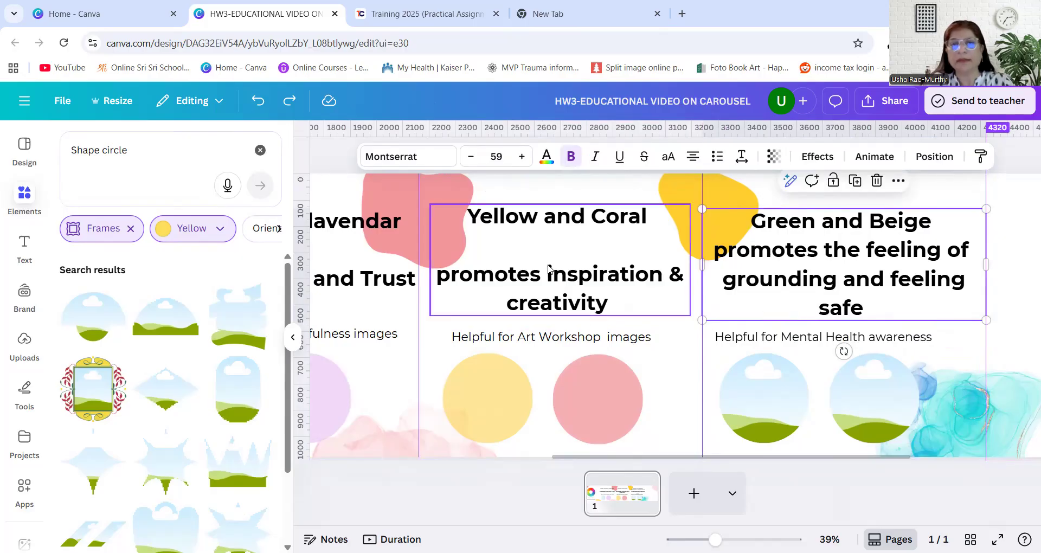
left_click(650, 228)
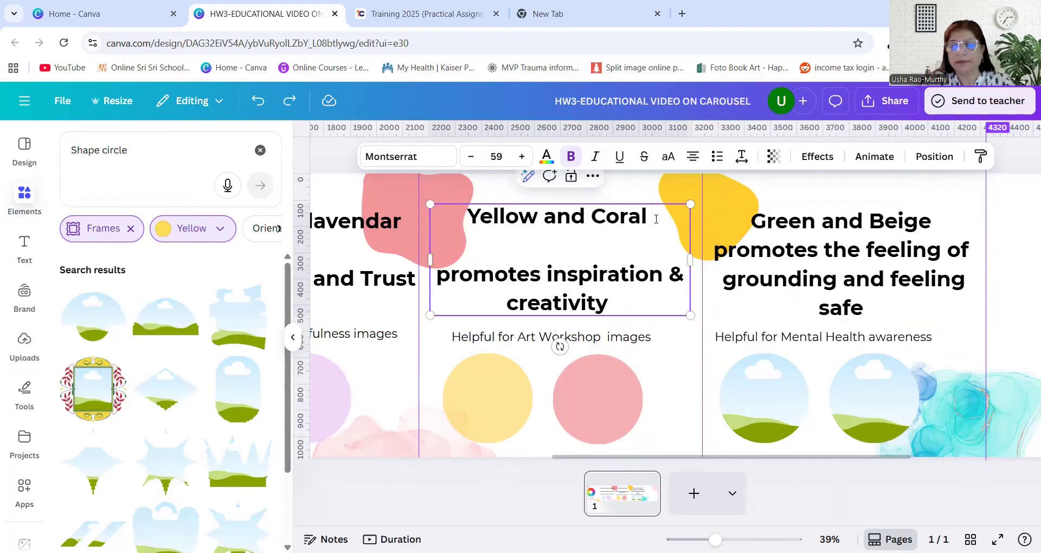
key("Delete")
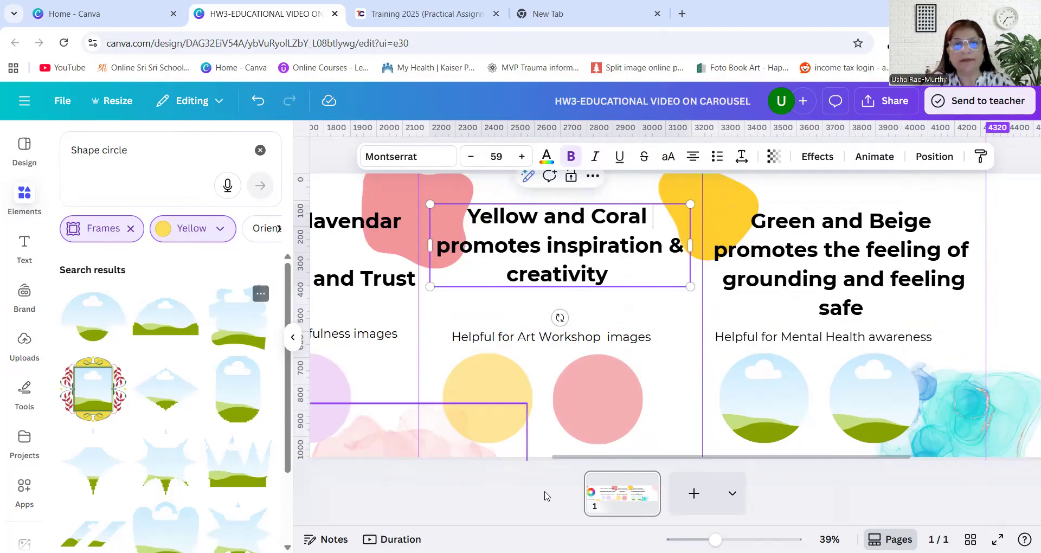
Remove the blank line after "Blue and soft lavendar" in the second panel's heading and scale the heading down slightly
left_click_drag(569, 458, 486, 458)
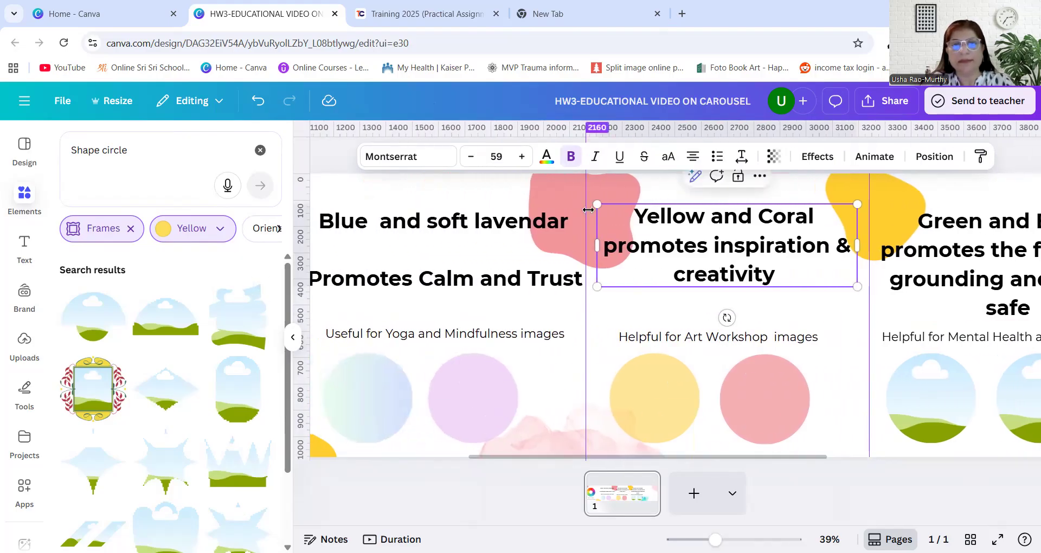
left_click(568, 223)
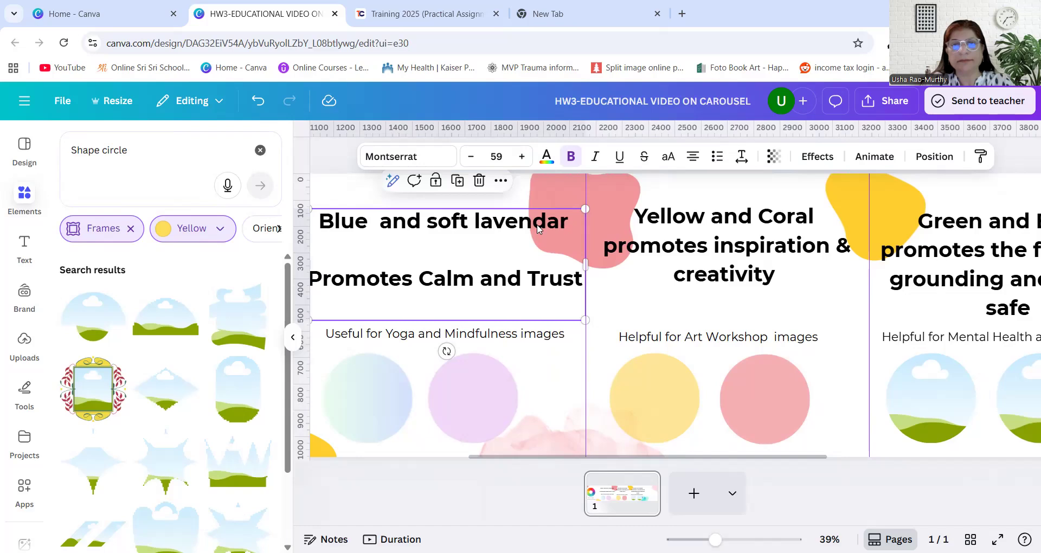
left_click_drag(558, 228, 553, 228)
double_click(558, 226)
left_click(565, 223)
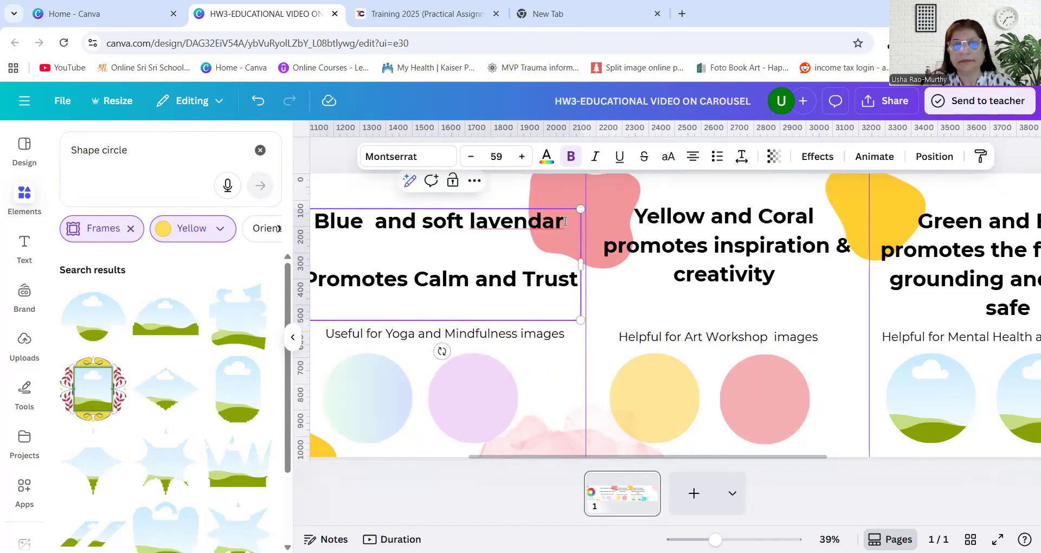
key("Delete")
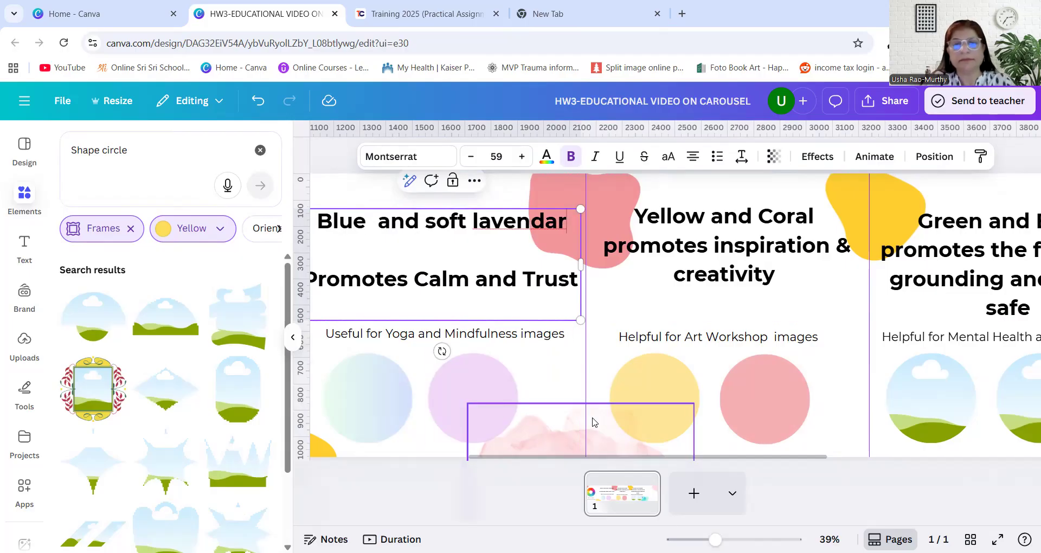
left_click_drag(529, 457, 494, 457)
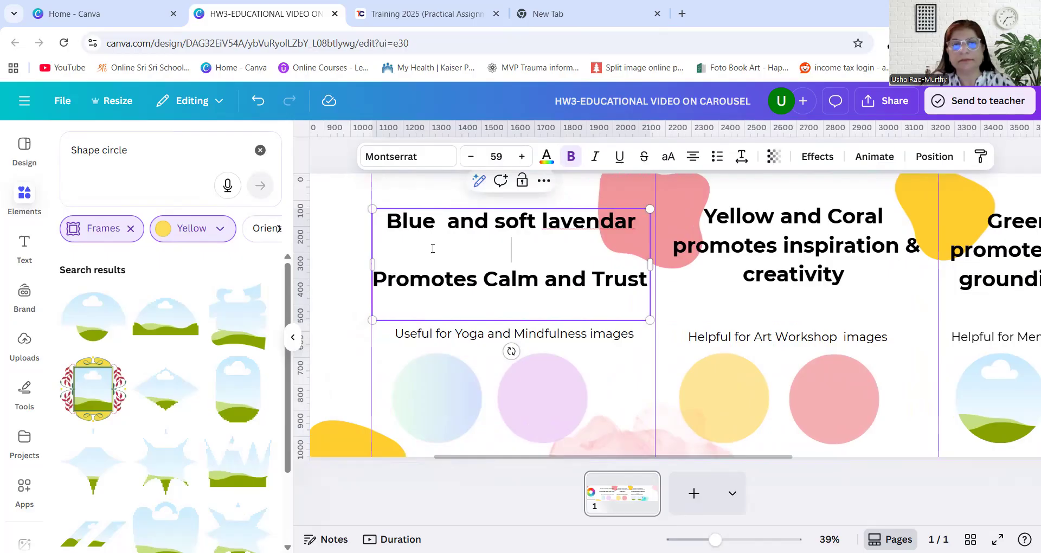
key("Delete")
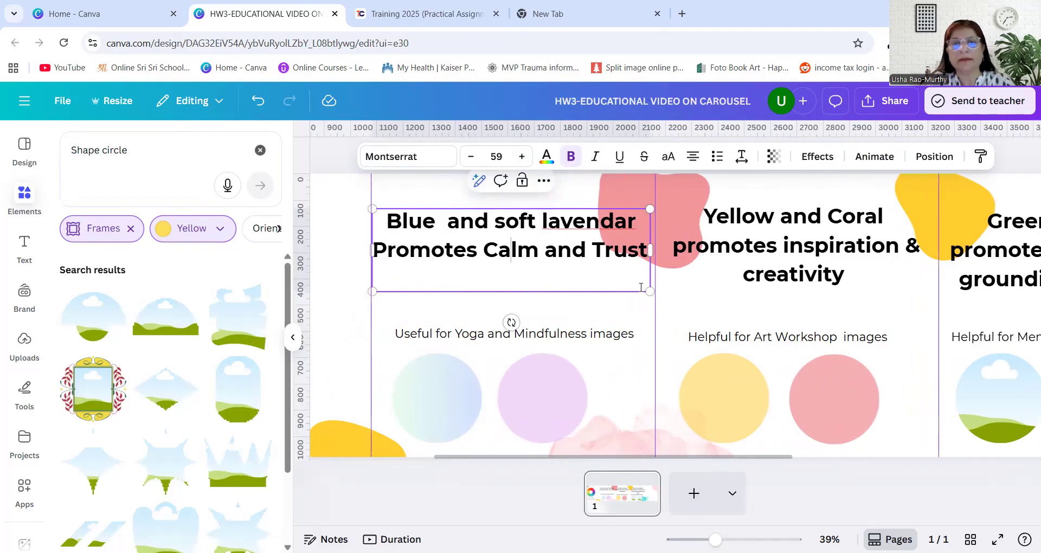
left_click_drag(644, 282, 640, 282)
Move the second panel's Yoga and Mindfulness caption and the third panel's Art Workshop caption up, closer to their headings
left_click(547, 331)
left_click_drag(548, 332, 537, 317)
left_click(775, 337)
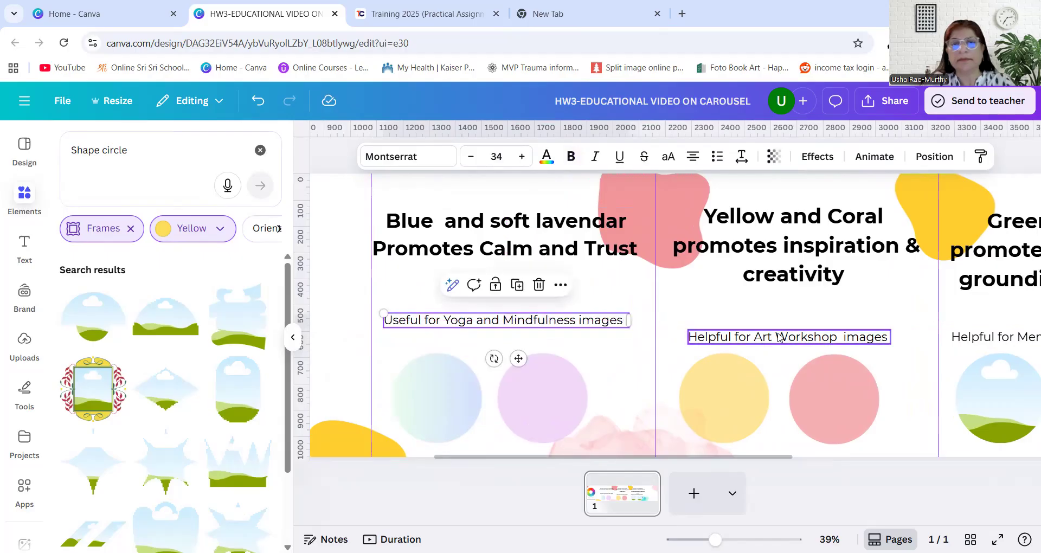
left_click_drag(776, 339, 772, 323)
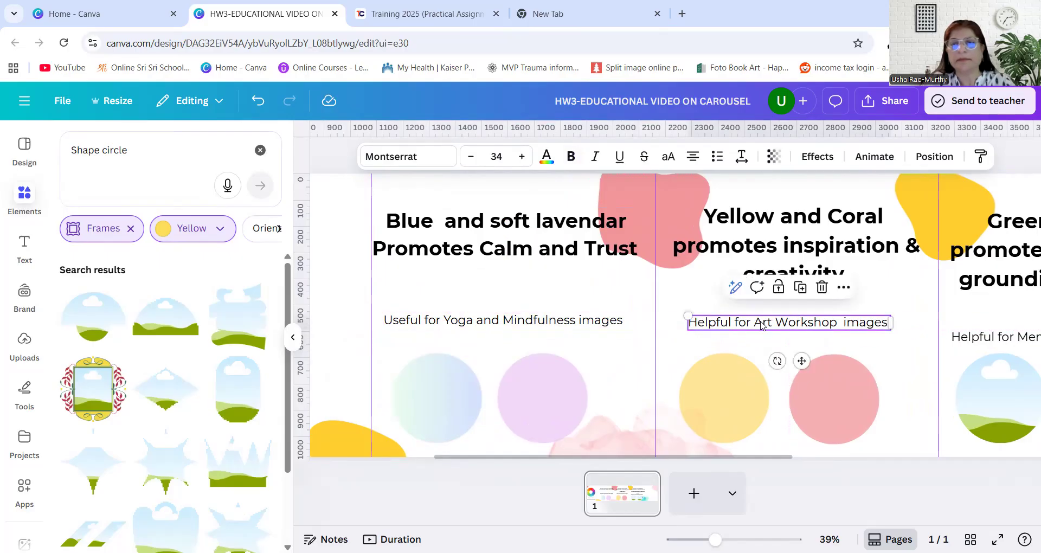
Move the yellow blob between the third and fourth panels higher, toward the page's upper edge
left_click_drag(759, 458, 895, 465)
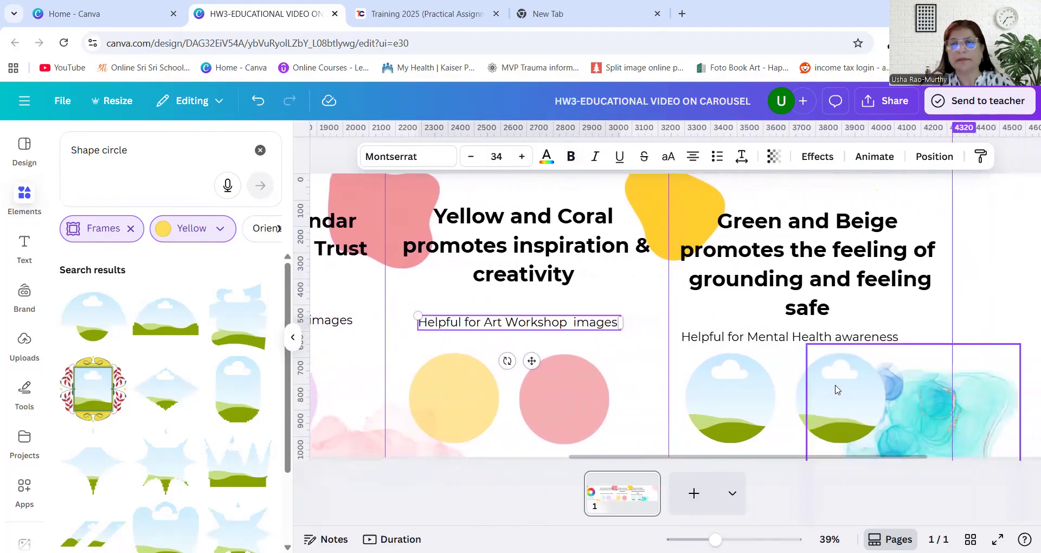
left_click_drag(688, 200, 682, 177)
Fill the fourth panel's first circle frame with the dark green from the default solid colors
left_click(732, 399)
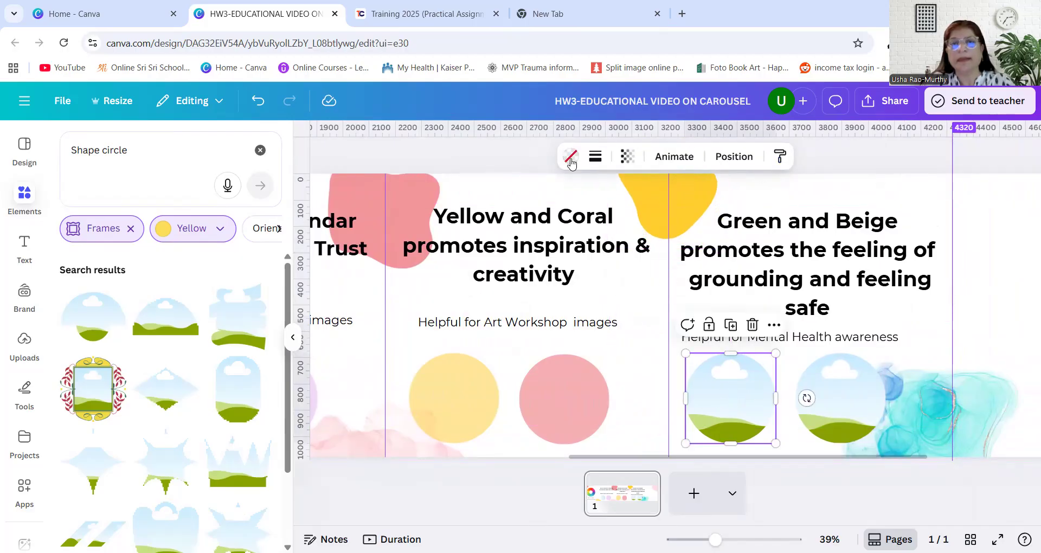
left_click(570, 157)
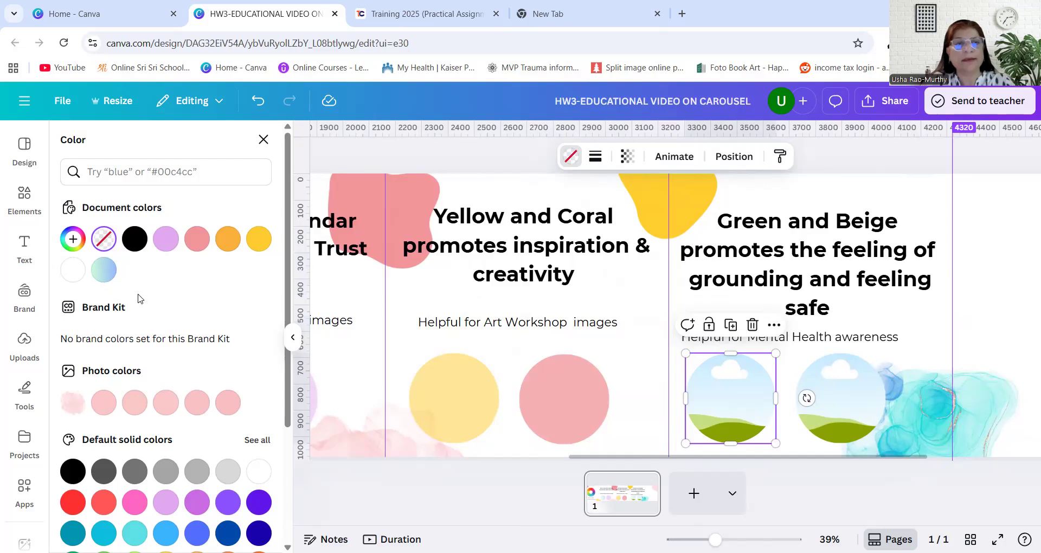
scroll(130, 324, "down", 1)
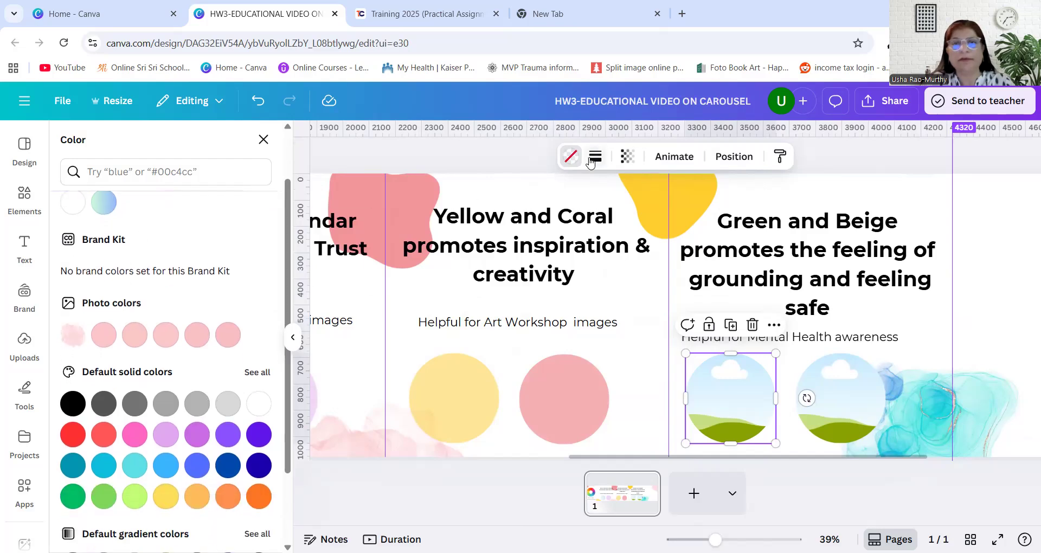
left_click(567, 159)
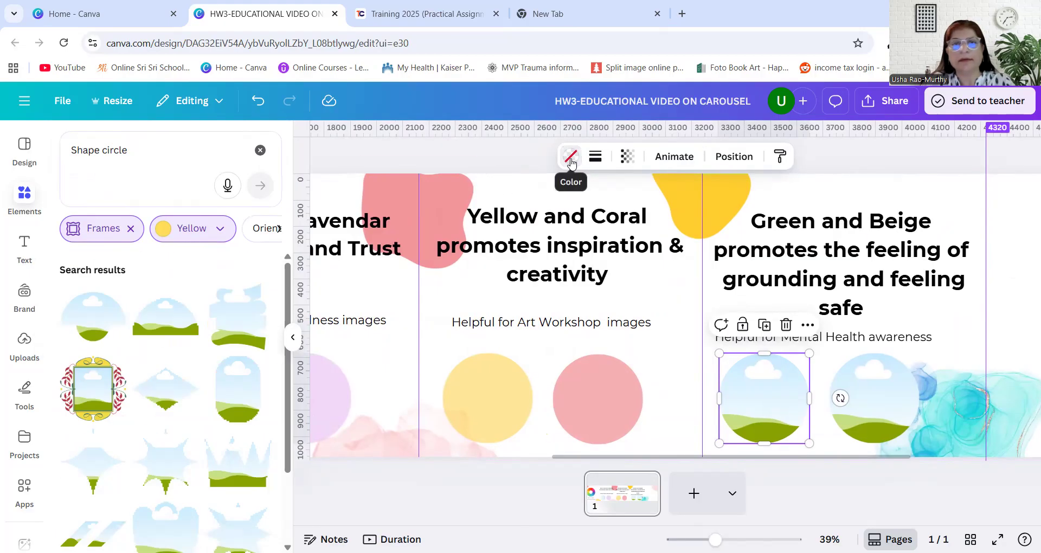
left_click(571, 158)
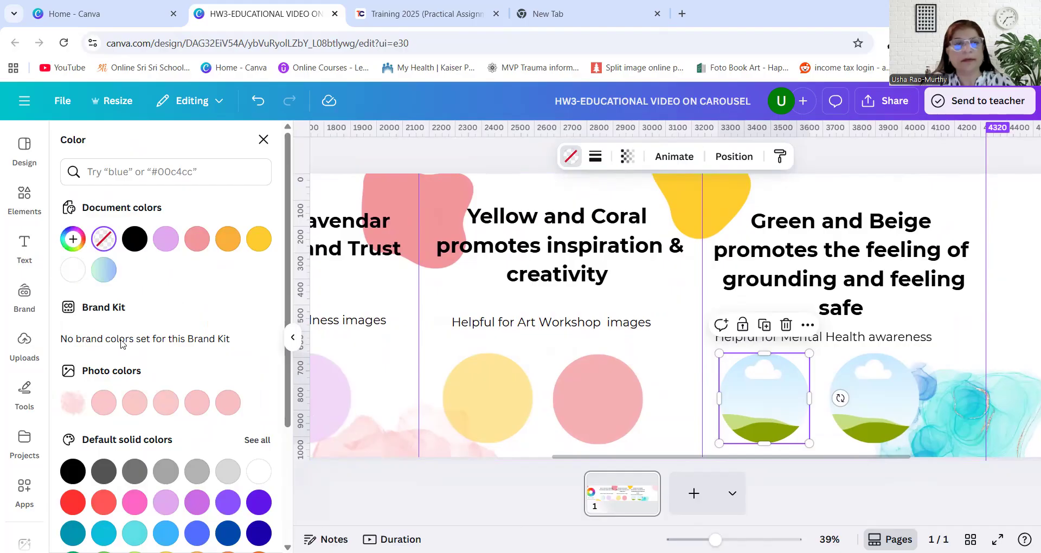
scroll(136, 416, "down", 3)
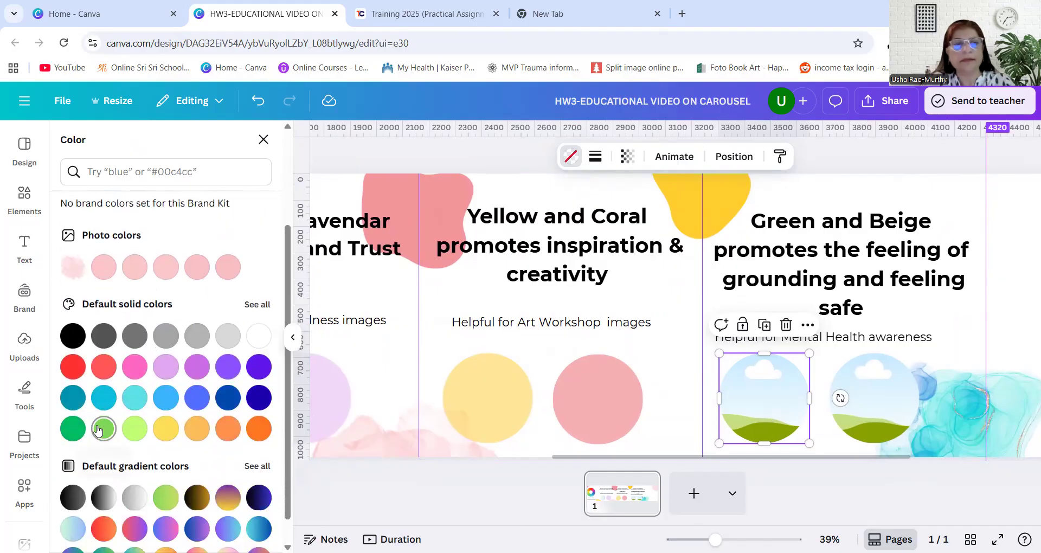
left_click(73, 430)
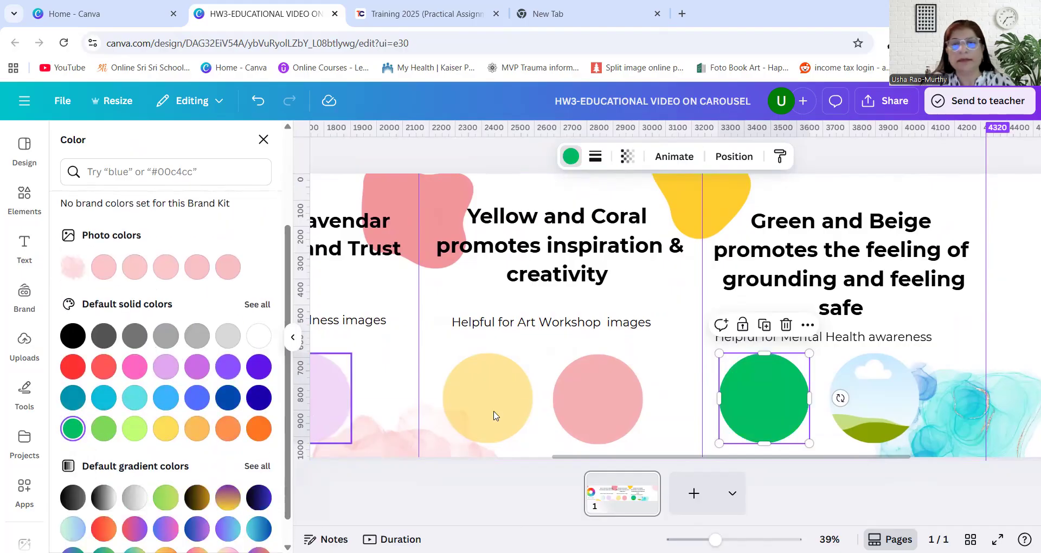
Search the colors for "beige" and fill the fourth panel's second circle frame with the beige from the Sweet Cupcake palette
left_click(878, 410)
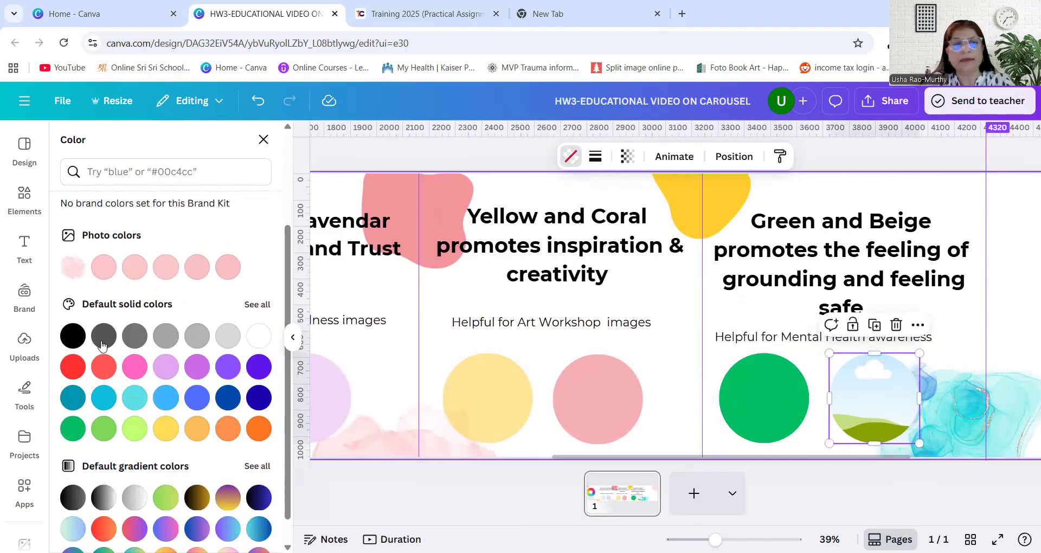
left_click(120, 176)
type("bi")
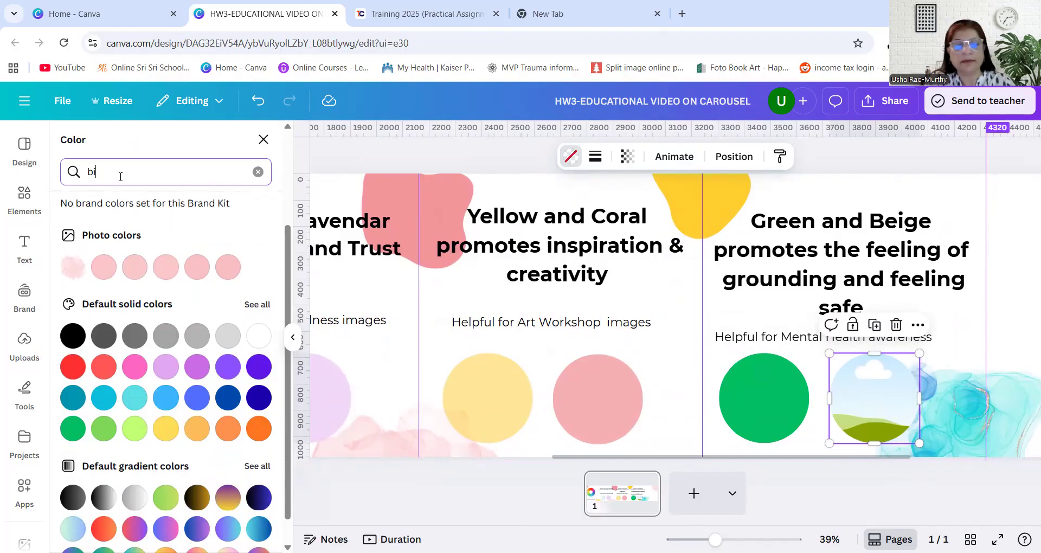
type("ege")
key("BackSpace")
key("BackSpace")
key("BackSpace")
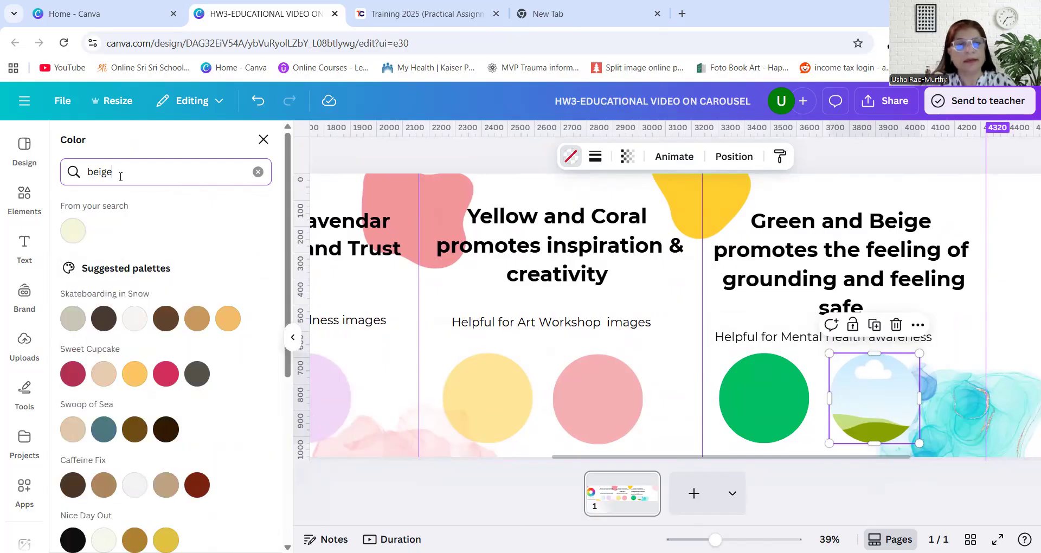
left_click(104, 373)
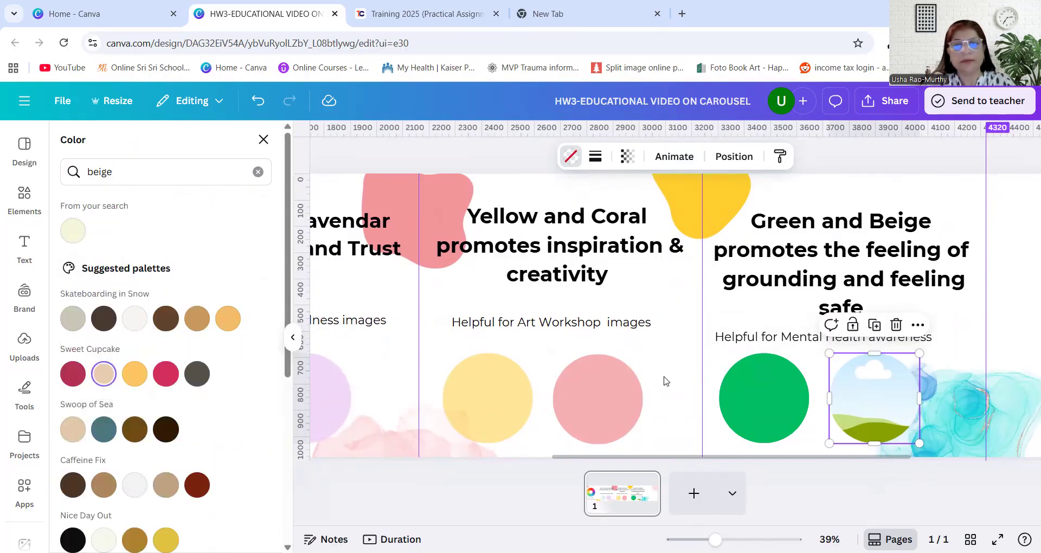
left_click(104, 380)
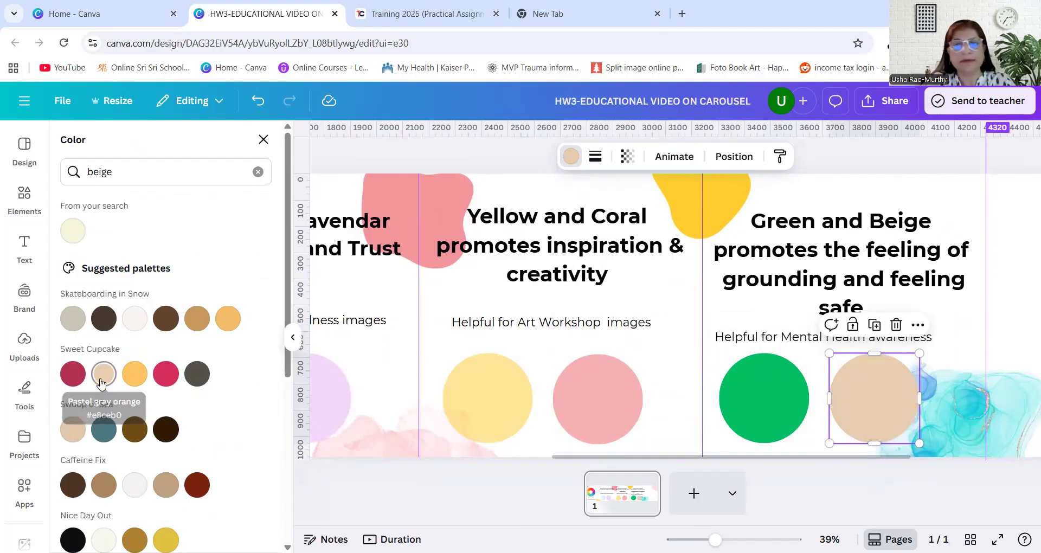
Soften the fourth panel's green circle to a pale mint by lowering its transparency value, and set the beige circle's transparency to 78
left_click(752, 409)
left_click(629, 158)
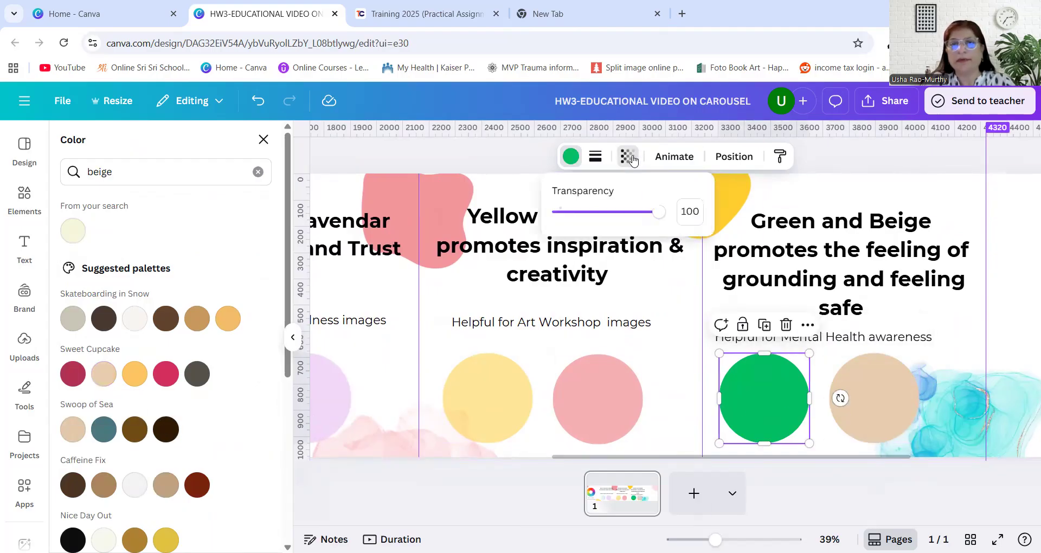
left_click_drag(658, 212, 588, 212)
left_click(876, 397)
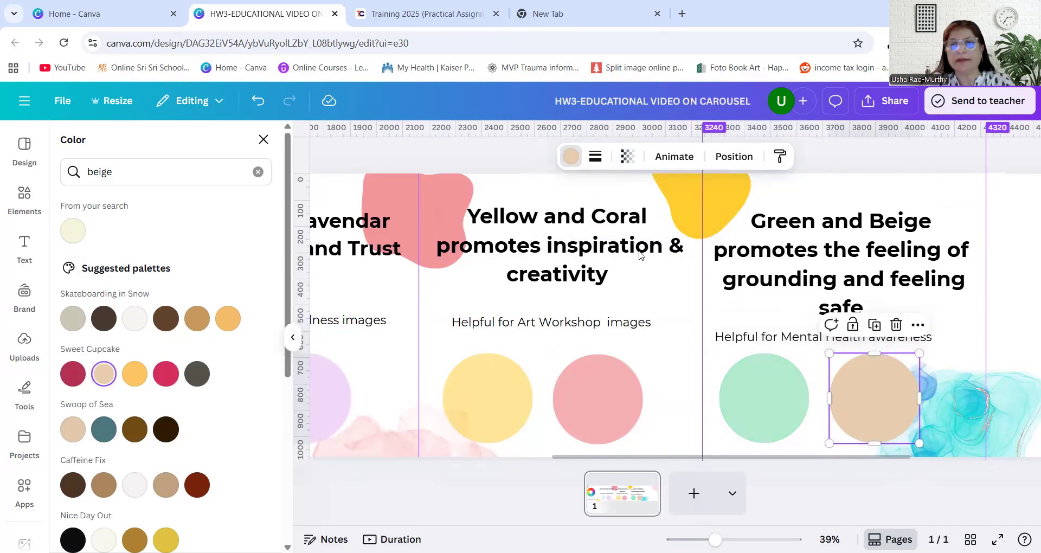
left_click(635, 158)
left_click_drag(660, 217, 637, 212)
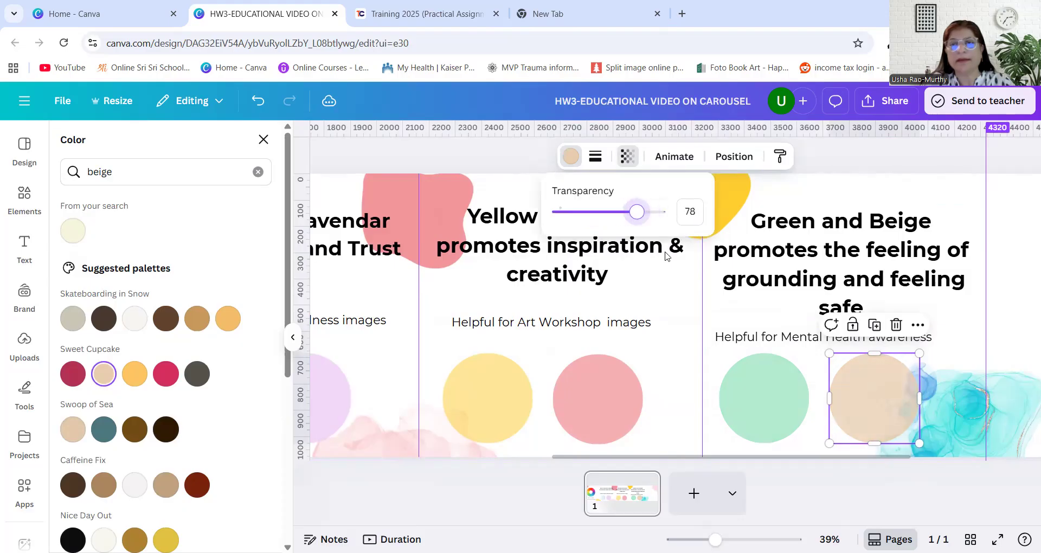
Move the turquoise watercolor splash clear of the beige circle, then raise the fourth panel's heading slightly and scale it down
left_click_drag(942, 403, 967, 434)
mouse_move(811, 252)
left_mouse_down()
mouse_move(811, 236)
mouse_move(812, 248)
left_mouse_up()
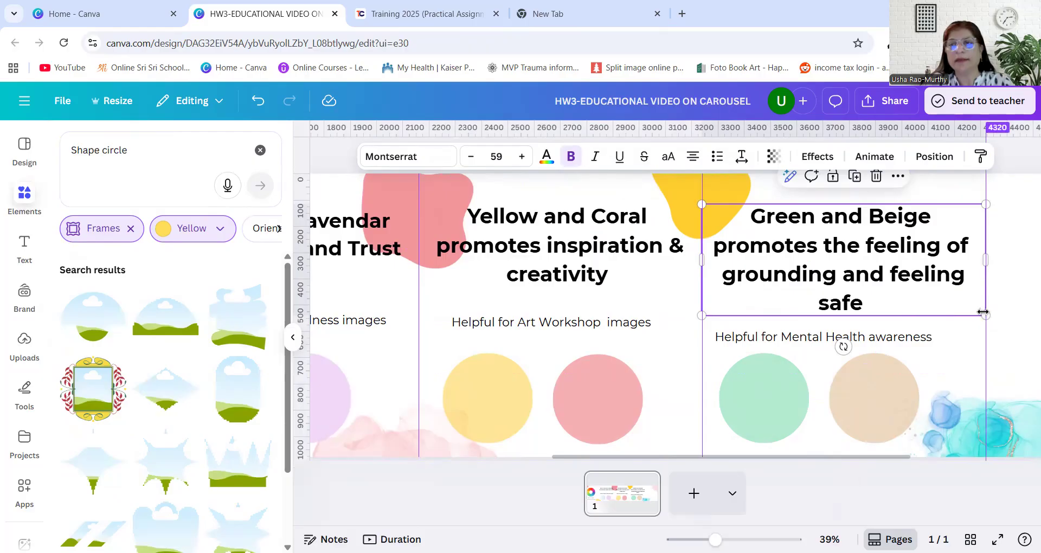
left_click_drag(981, 316, 965, 308)
Move the fourth panel's Mental Health awareness caption up, level with the third panel's Art Workshop caption
left_click_drag(870, 337, 876, 320)
left_click(924, 495)
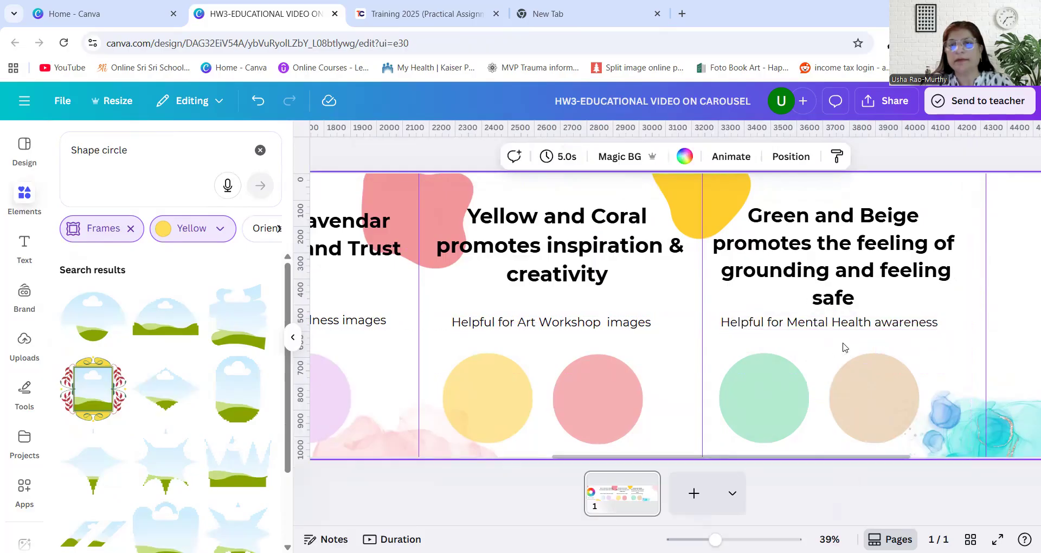
left_click_drag(895, 458, 1021, 457)
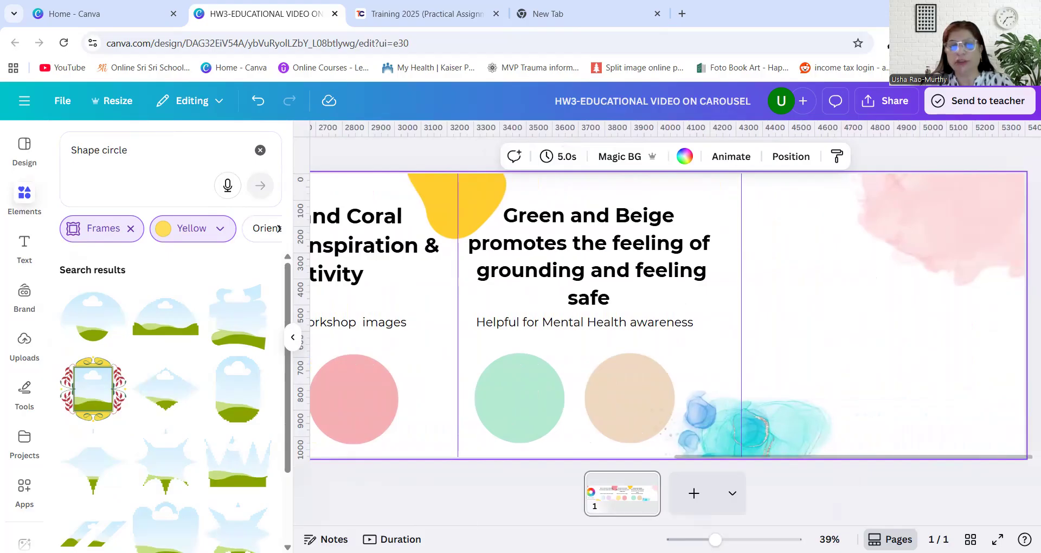
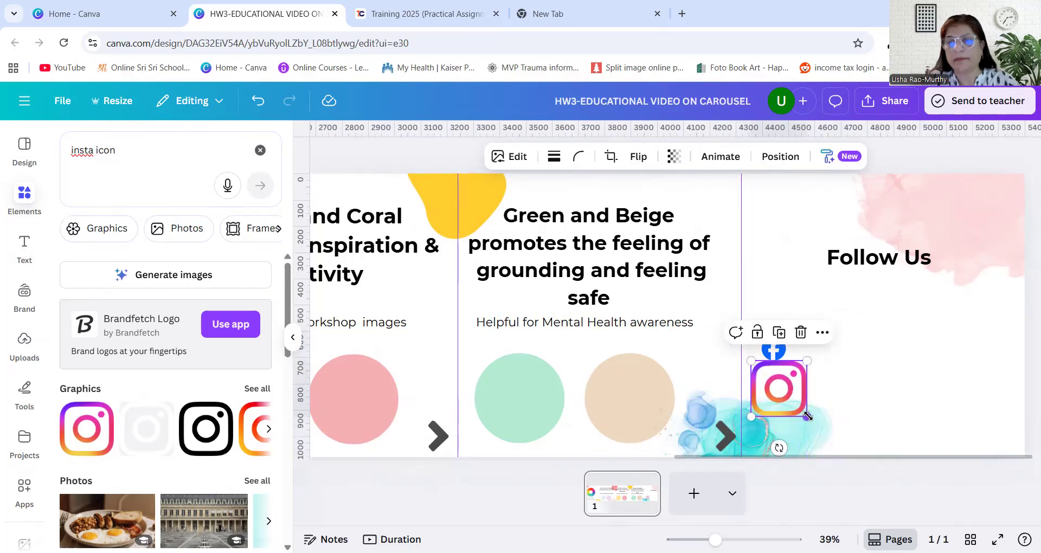
Scale down the Instagram icon beneath the Facebook icon on the fifth panel
left_click_drag(807, 416, 789, 399)
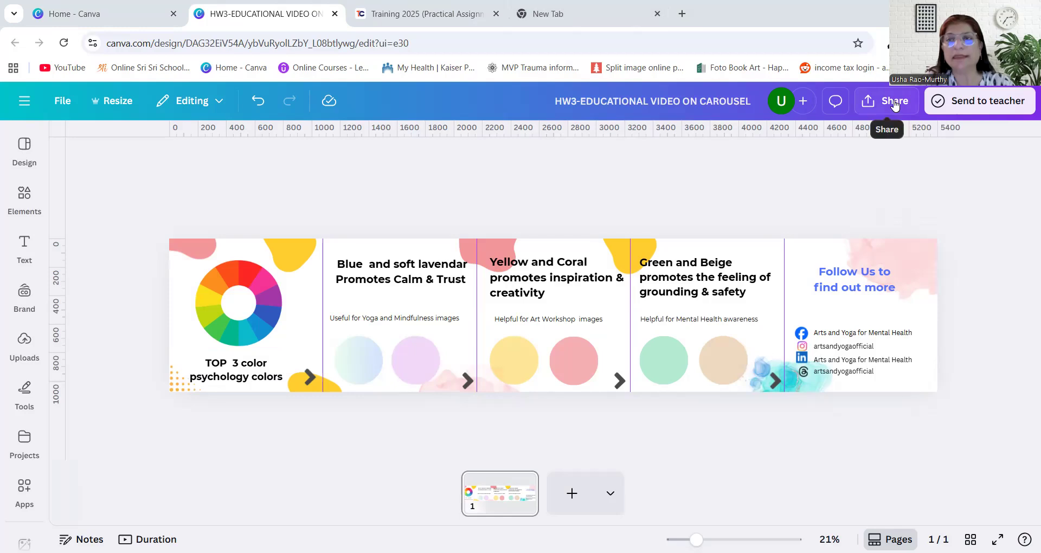
Download the finished carousel as a PNG at size 1, 5,400 × 1,080 px
left_click(884, 101)
left_click(793, 392)
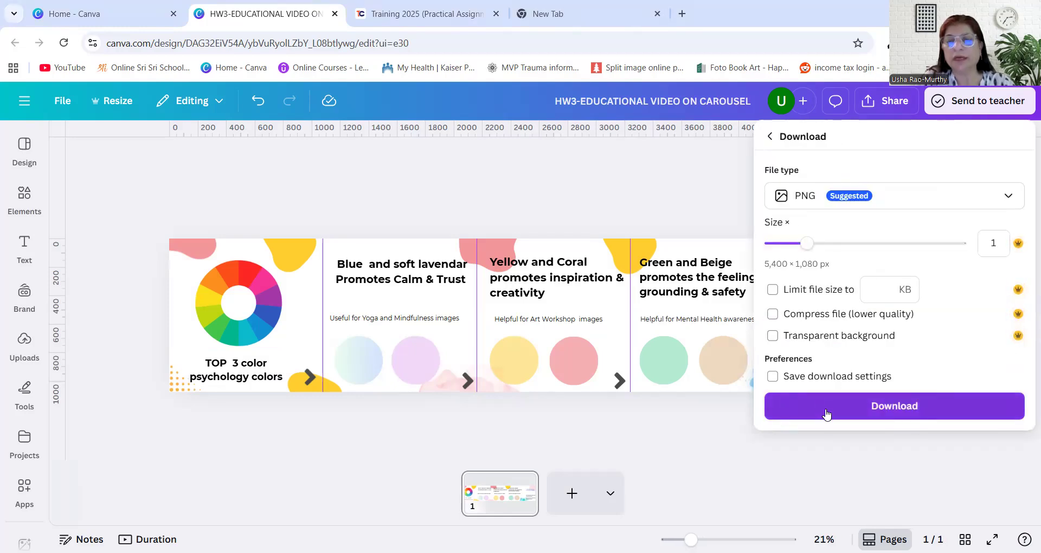
left_click(826, 413)
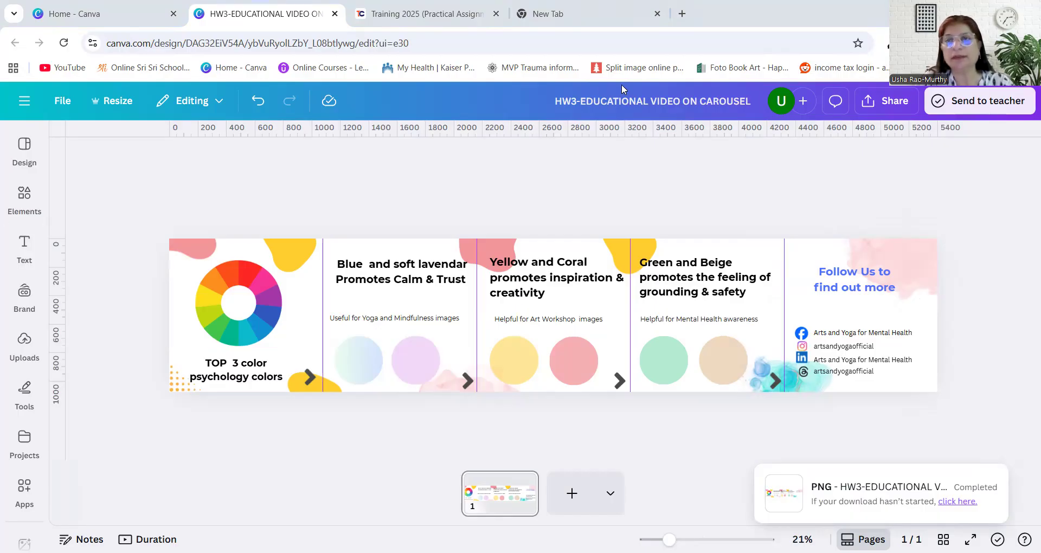
Show the downloaded HW3-EDUCATIONAL VIDEO ON CAROUSEL.png in its folder from the browser's recent downloads
left_click(888, 43)
right_click(840, 107)
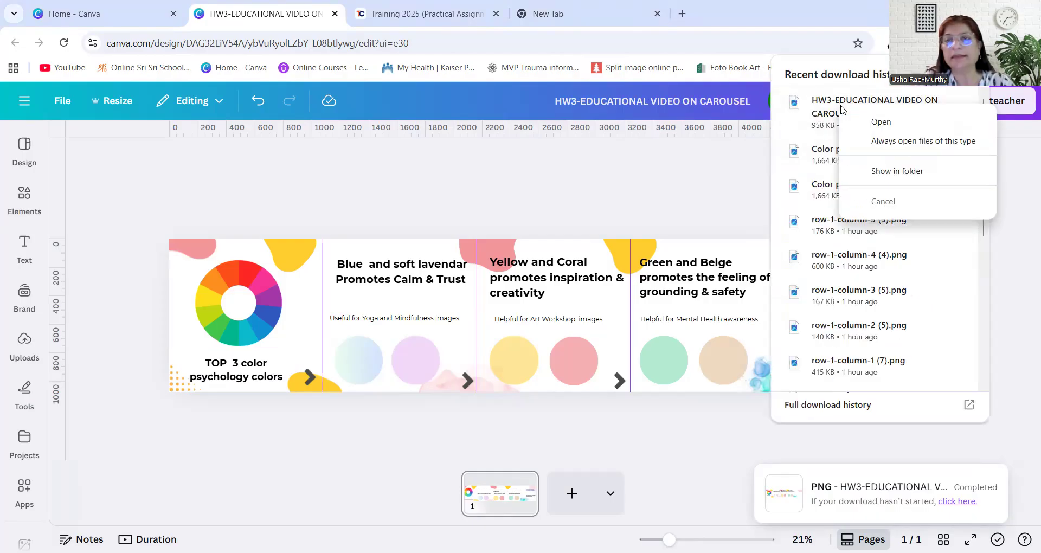
left_click(883, 172)
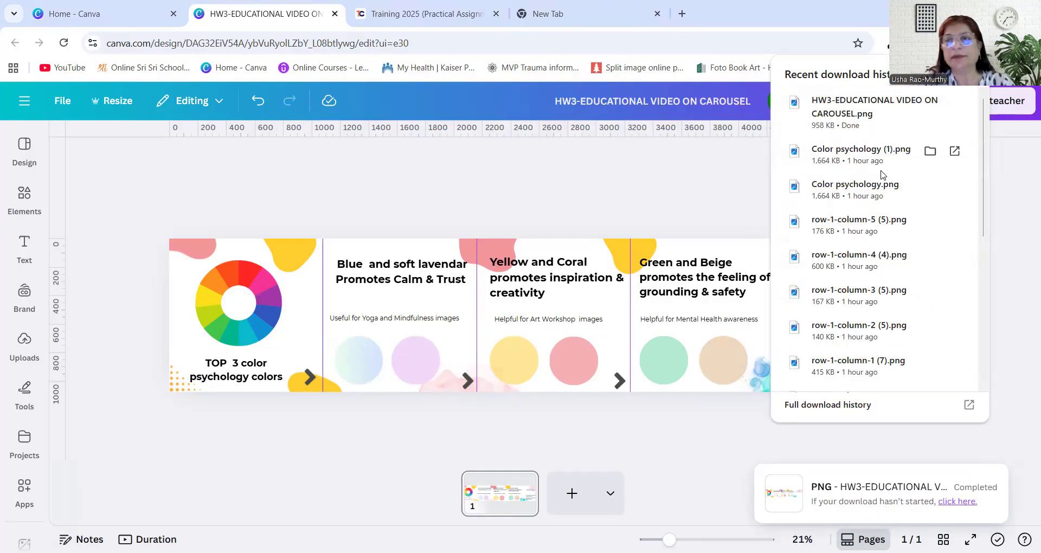